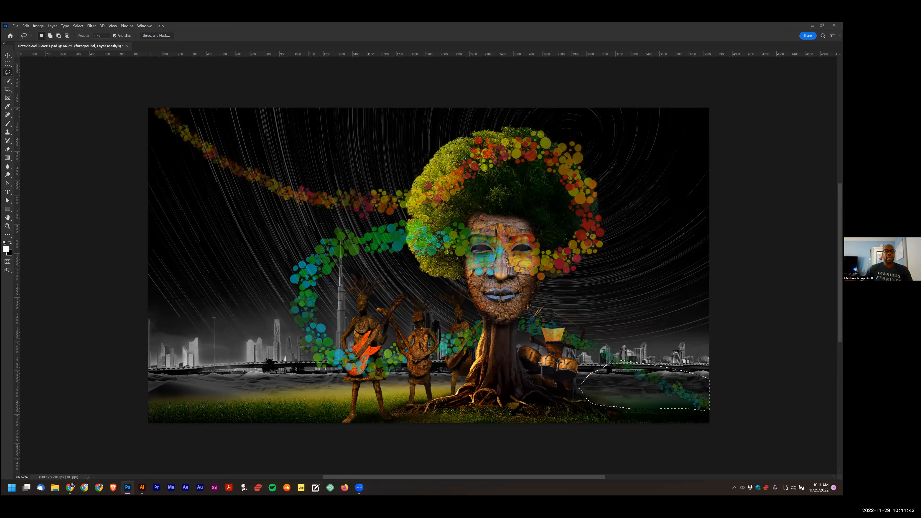
Fill the lassoed ground area beyond the drums with black on the foreground layer's mask and deselect
key(x)
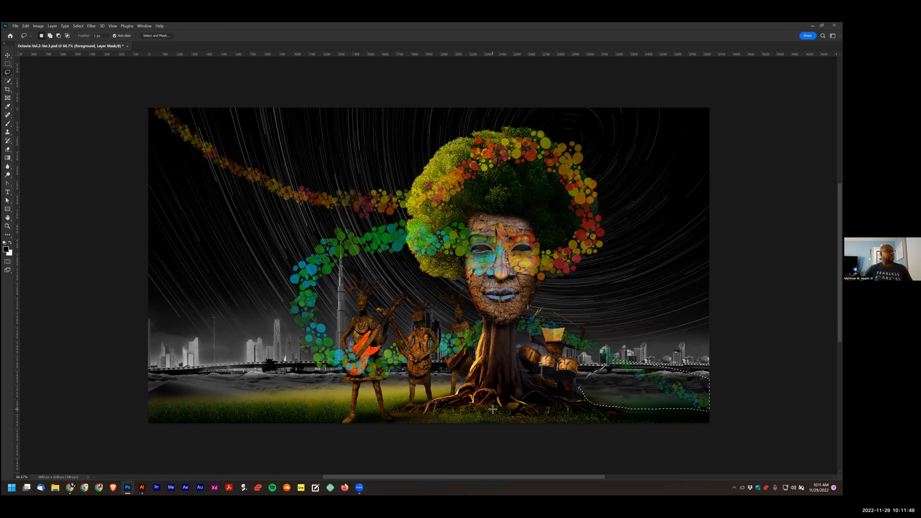
key(alt+BackSpace)
key(ctrl+d)
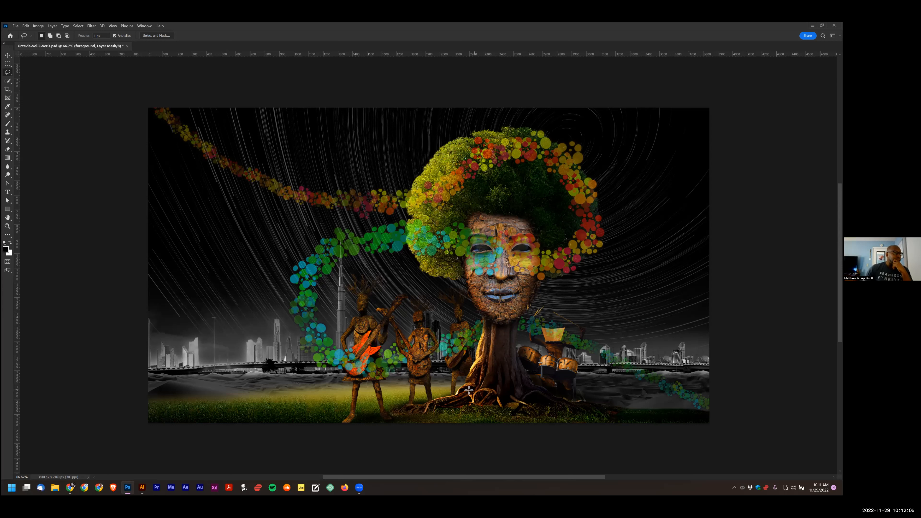
Mask out the grass behind the musicians by lassoing the area, feathering it and filling it with black on the foreground layer's mask
drag(430, 390, 332, 396)
drag(265, 399, 224, 451)
mouse_move(126, 478)
mouse_down()
mouse_move(73, 355)
mouse_move(257, 301)
mouse_move(355, 313)
mouse_move(445, 339)
mouse_move(473, 368)
mouse_up()
click(78, 26)
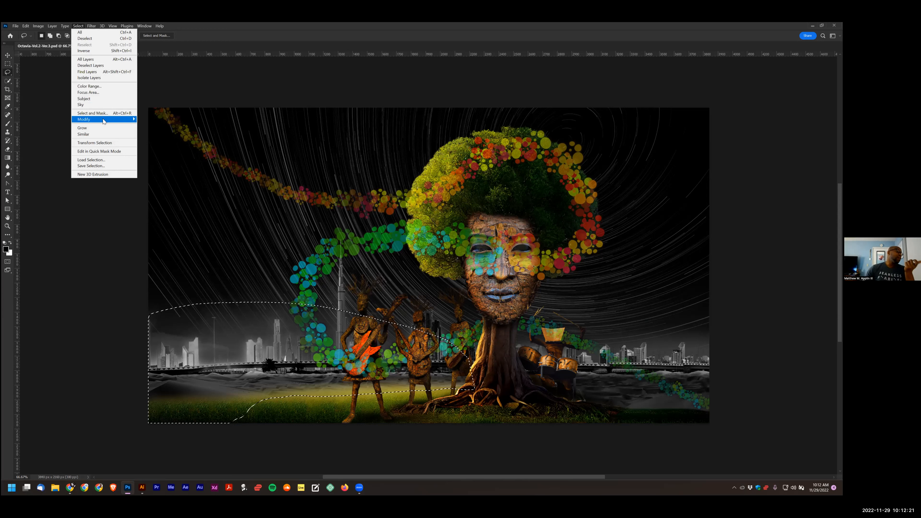
mouse_move(103, 119)
click(156, 144)
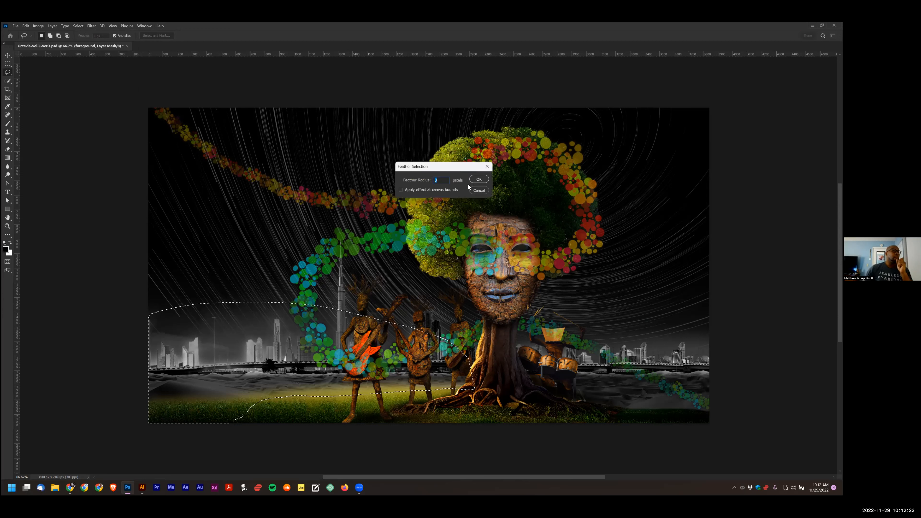
key(Return)
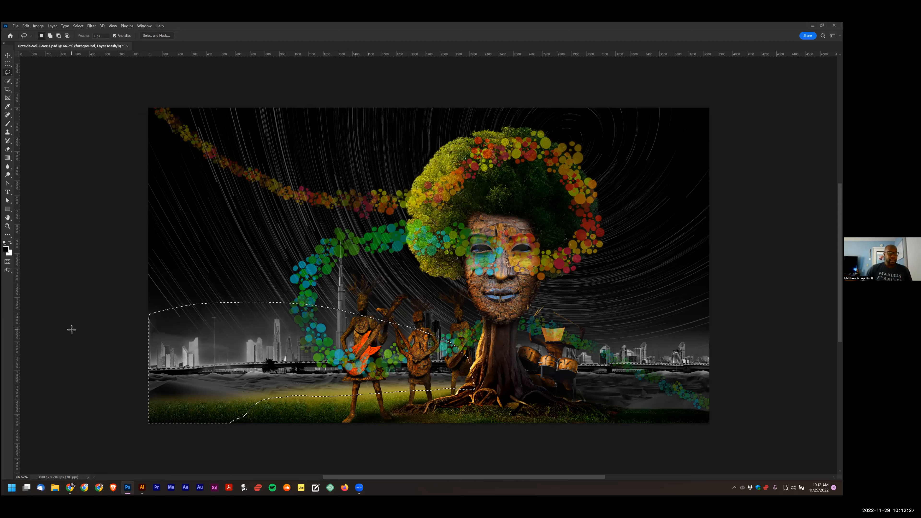
key(alt+BackSpace)
key(ctrl+d)
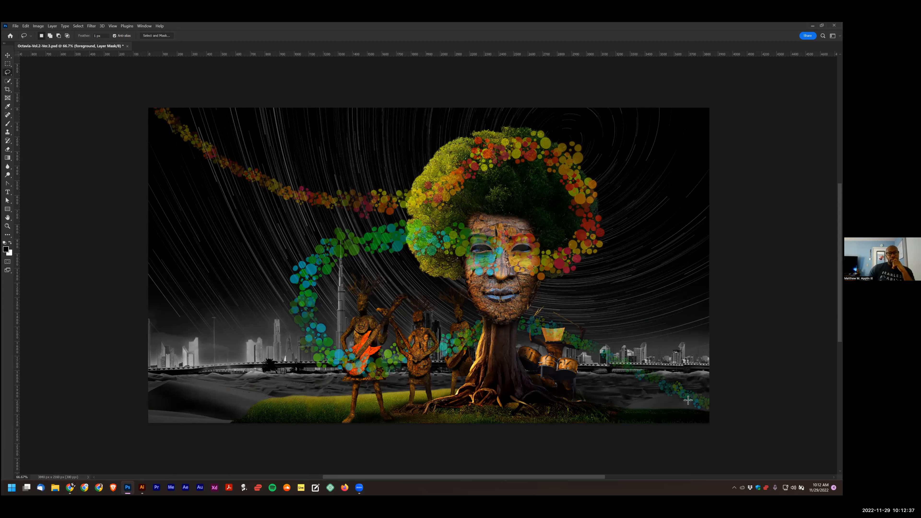
Try softening the grass edge with the Brush tool and undo the grass masking behind the musicians
key(b)
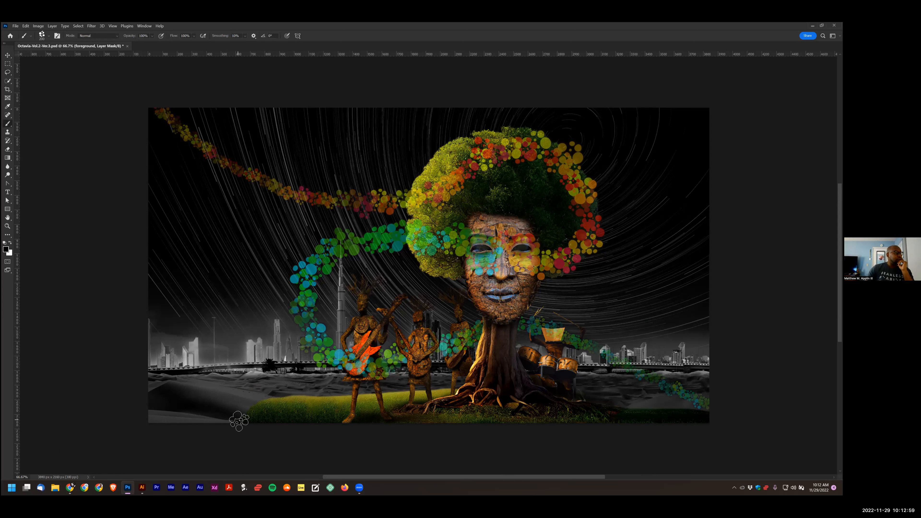
mouse_move(236, 422)
mouse_down()
mouse_move(262, 422)
mouse_move(255, 426)
mouse_up()
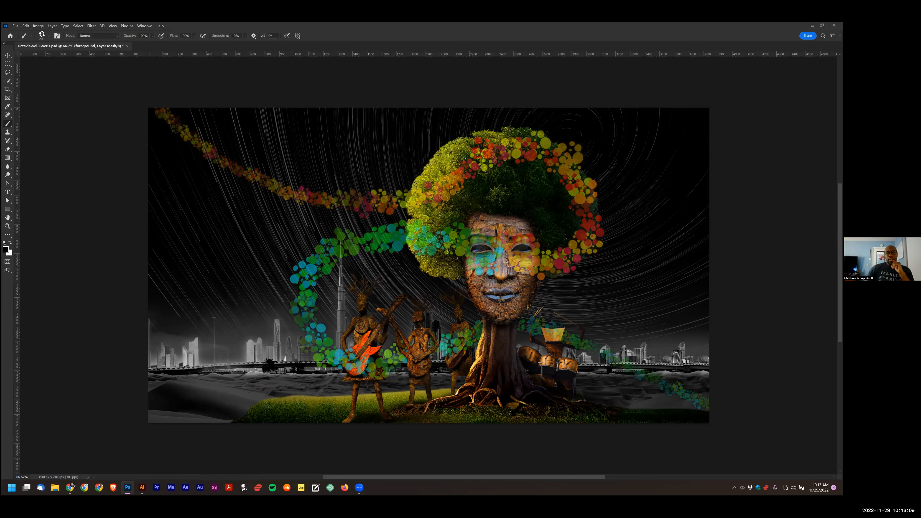
key(ctrl+comma)
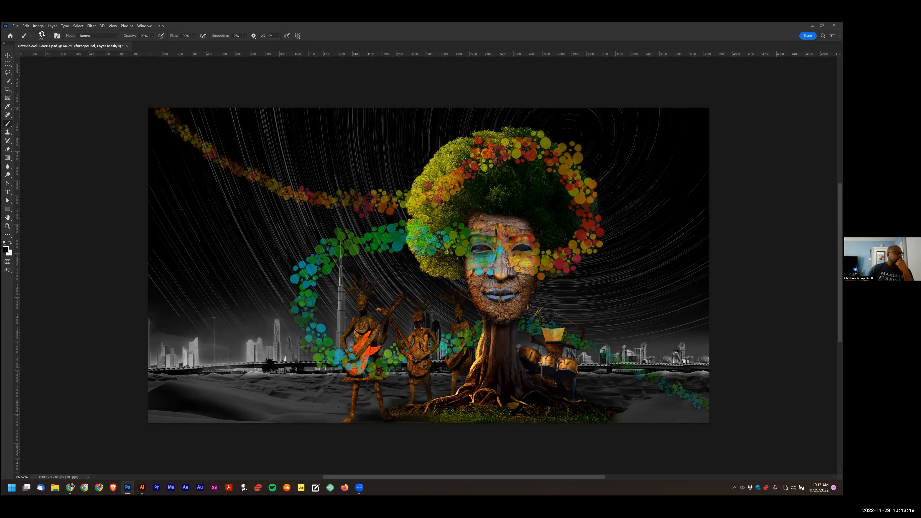
key(ctrl+z)
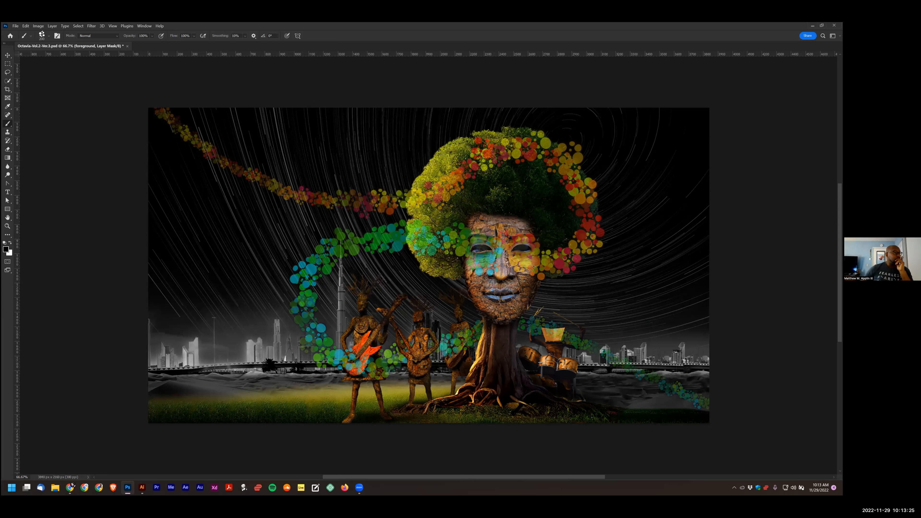
Fade the foreground grass to reveal the dunes and lasso the area from the canvas's left edge to the tree roots
key(ctrl+shift+z)
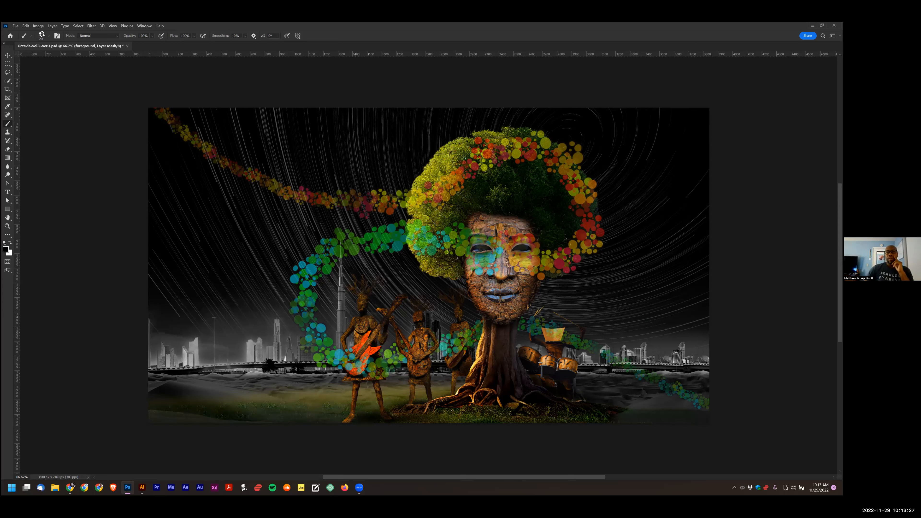
key(ctrl+shift+z)
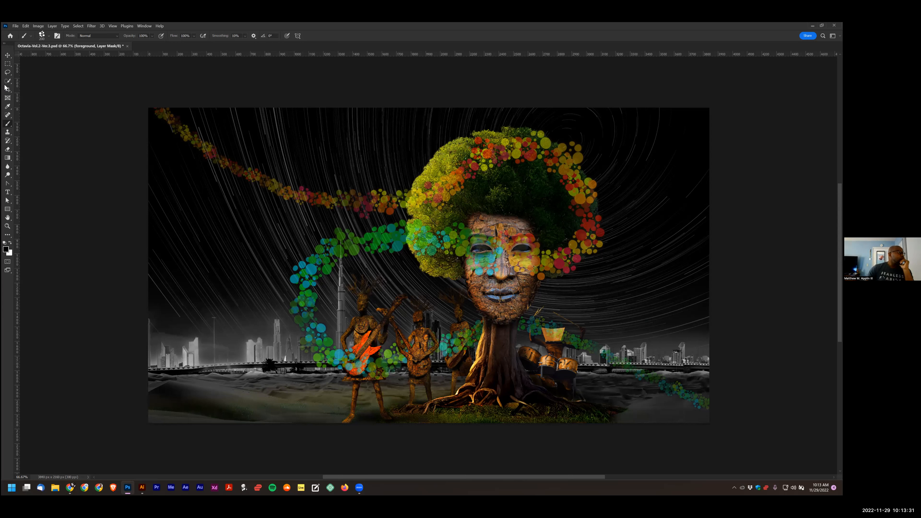
key(l)
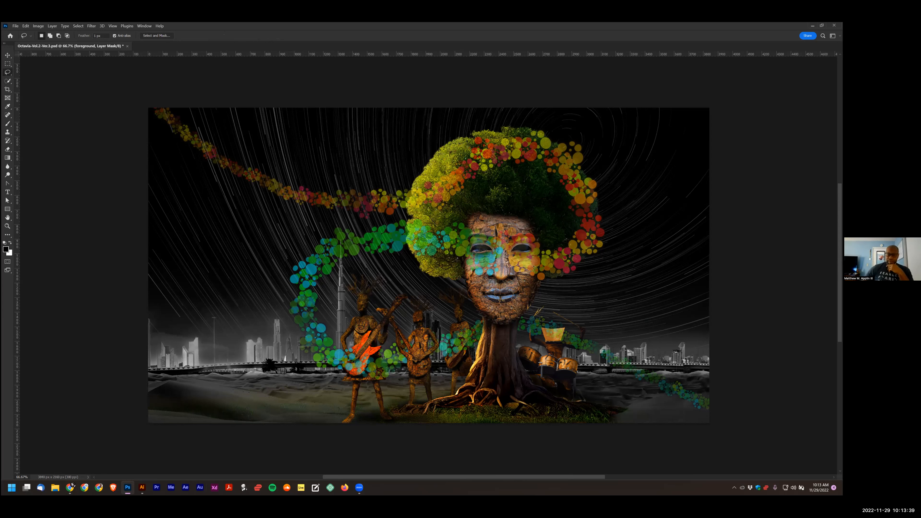
key(ctrl+z)
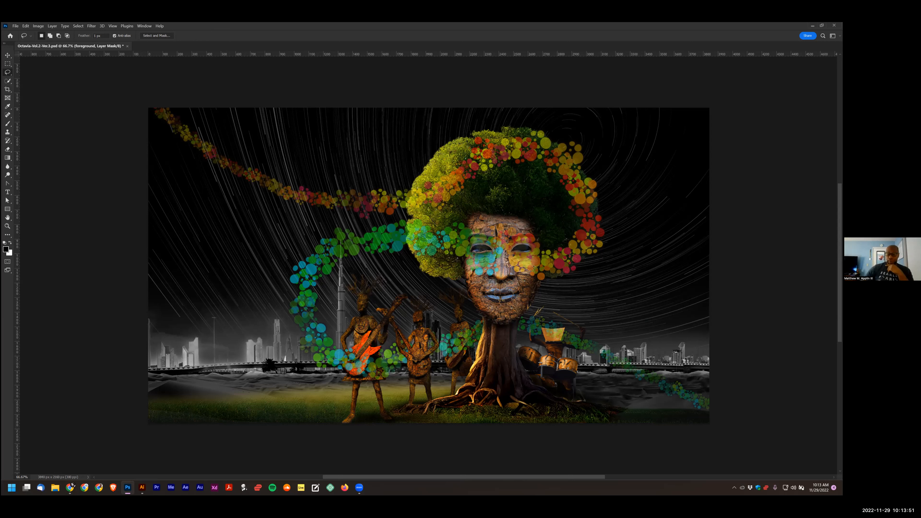
key(ctrl+comma)
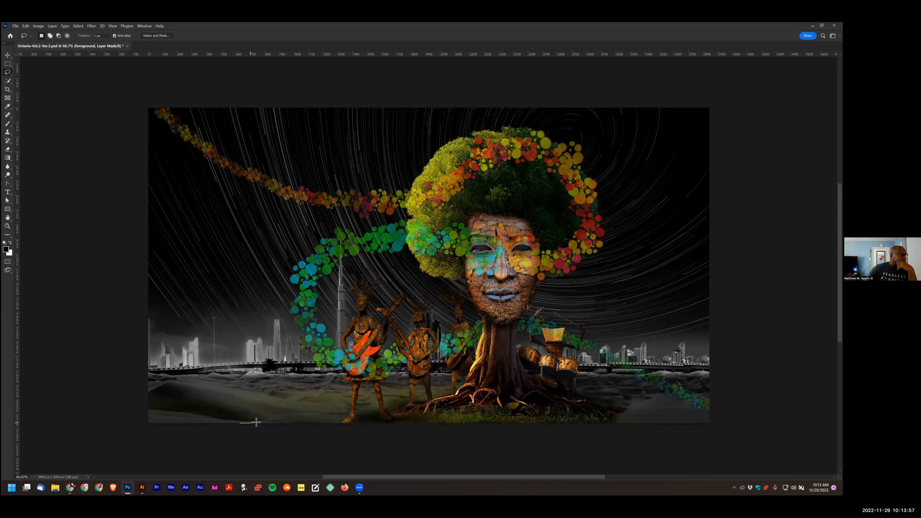
mouse_move(289, 412)
mouse_down()
mouse_move(379, 394)
mouse_move(531, 387)
mouse_move(562, 348)
mouse_move(548, 267)
mouse_move(337, 200)
mouse_move(203, 276)
mouse_move(101, 319)
mouse_move(35, 392)
mouse_move(35, 481)
mouse_up()
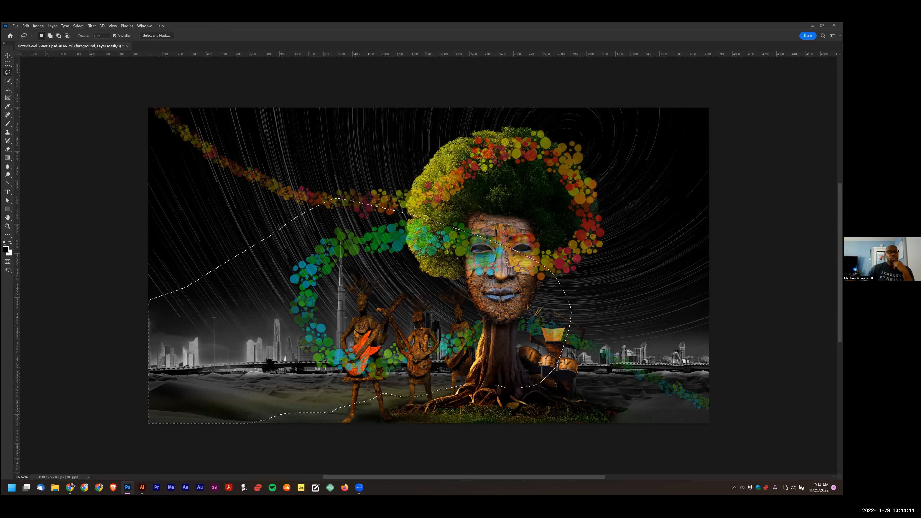
Feather the selection and fill it with black on the foreground layer's mask, with the layer back at full strength
click(78, 26)
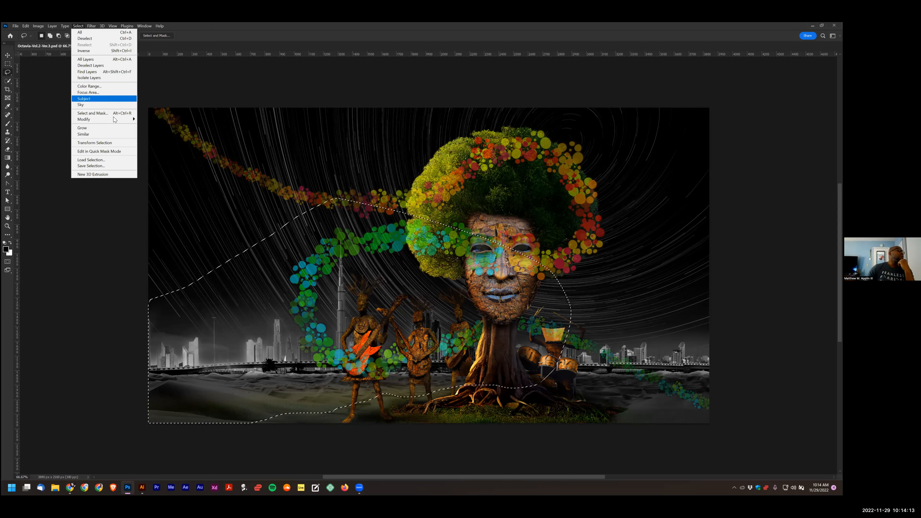
mouse_move(111, 119)
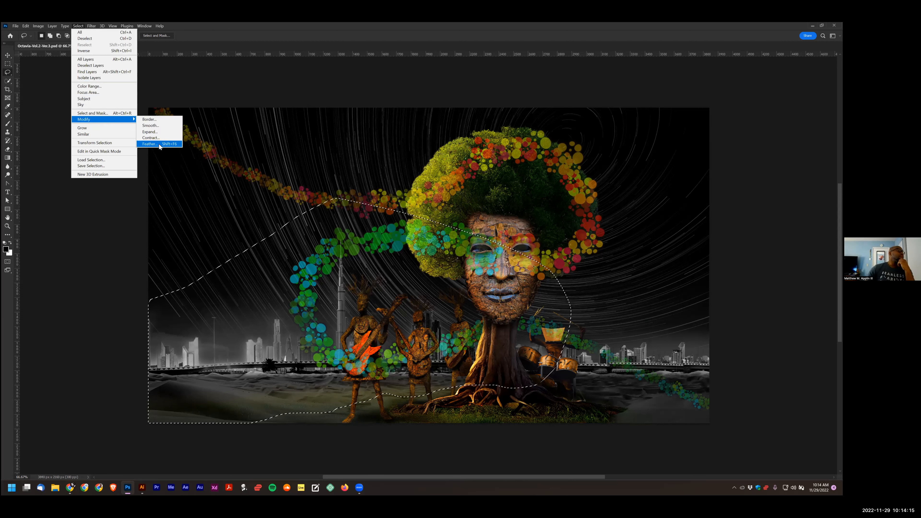
click(160, 144)
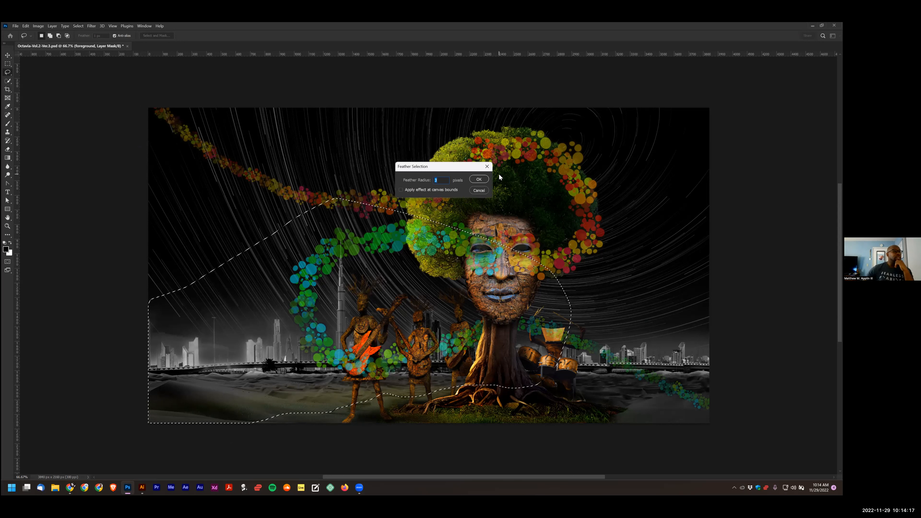
key(Return)
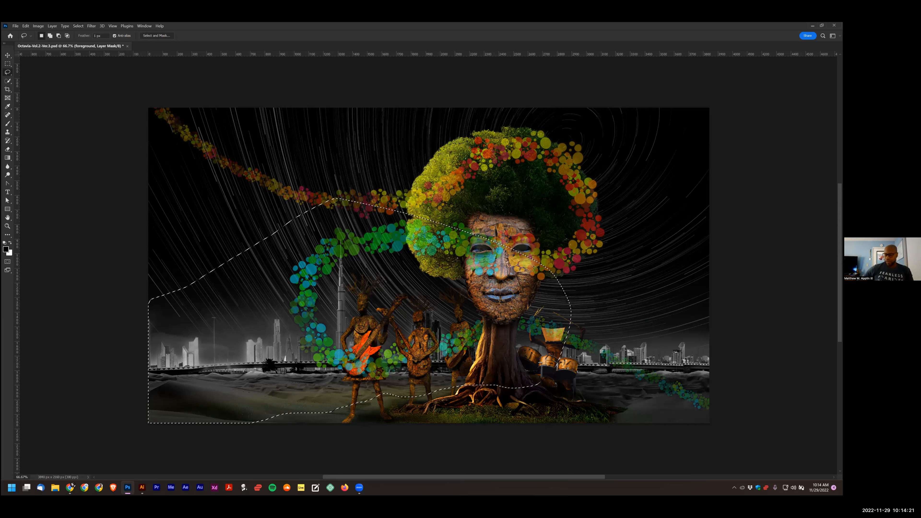
key(ctrl+BackSpace)
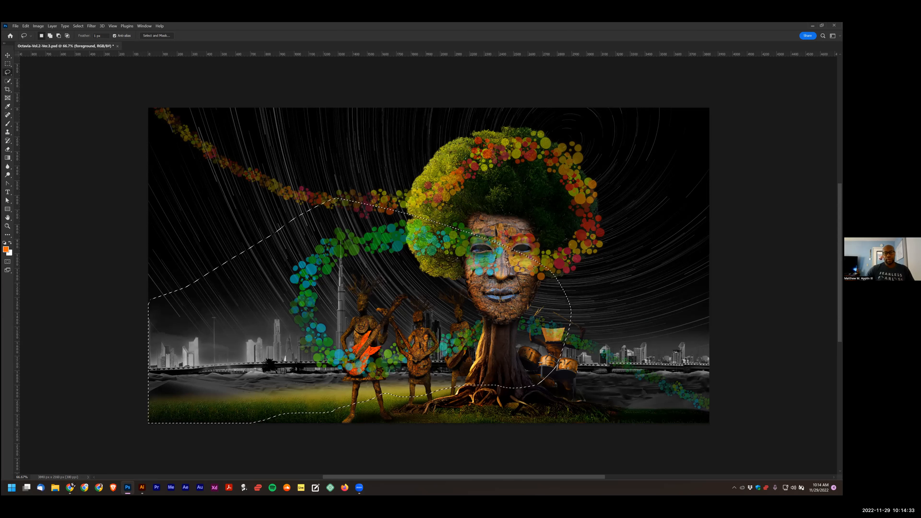
key(alt+BackSpace)
key(ctrl+d)
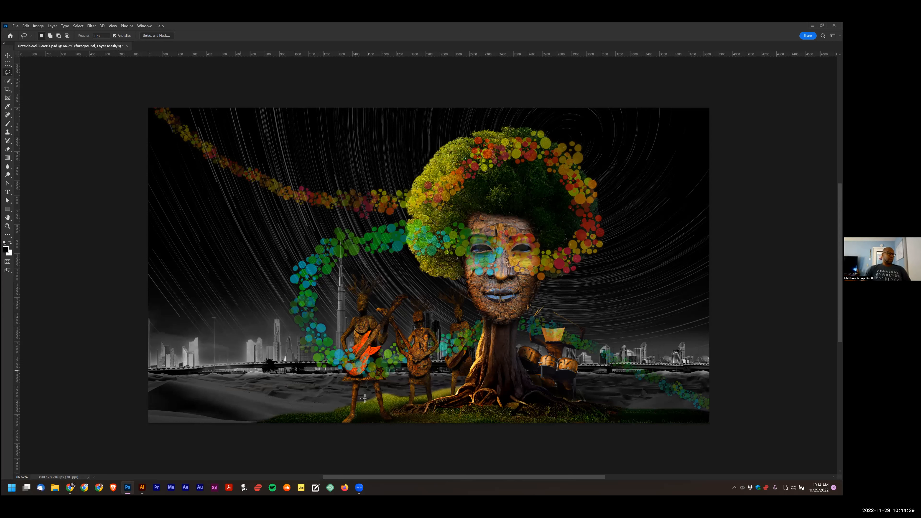
Set up the Eraser tool with a smaller brush and 100% flow
click(7, 149)
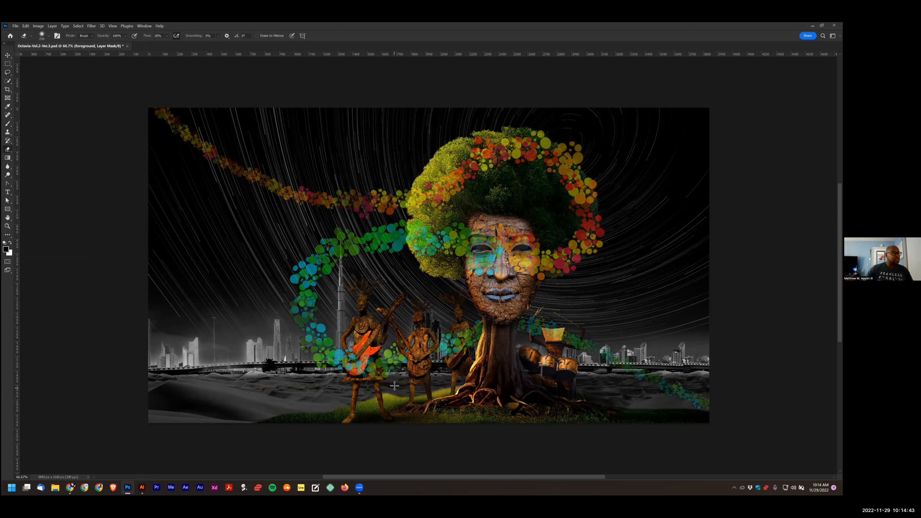
key(bracketleft)
key(bracketleft)
key(bracketleft)
key(bracketleft)
key(bracketleft)
key(bracketleft)
click(149, 36)
text(1)
key(Return)
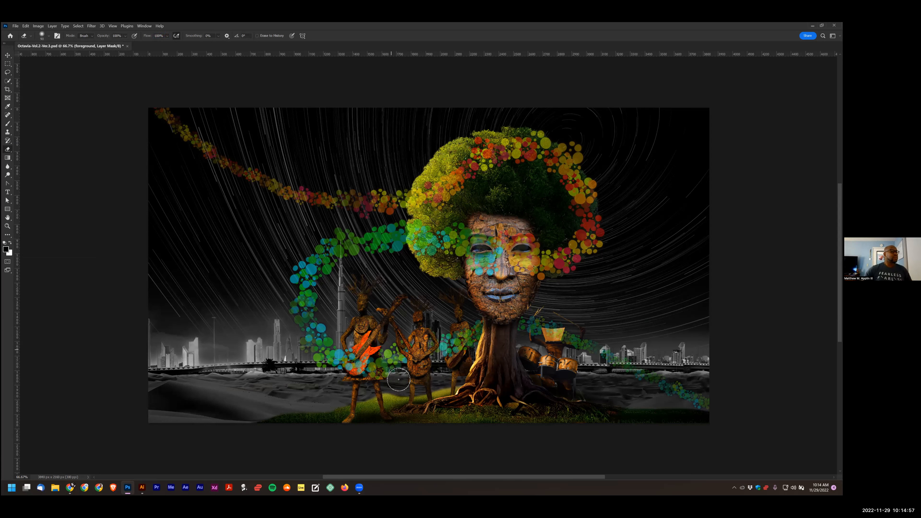
Try an eraser stroke on the foreground mask between the guitarist and the middle musician, and undo it
drag(400, 386, 378, 388)
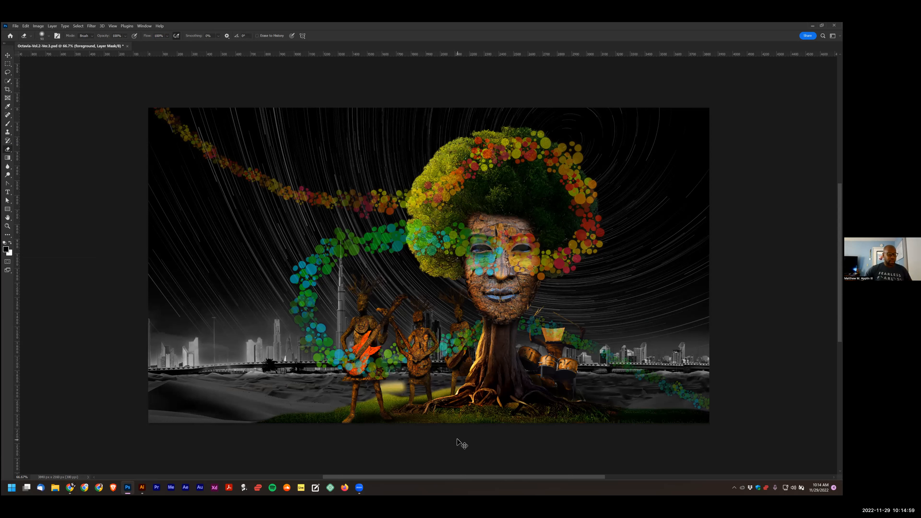
key(ctrl+z)
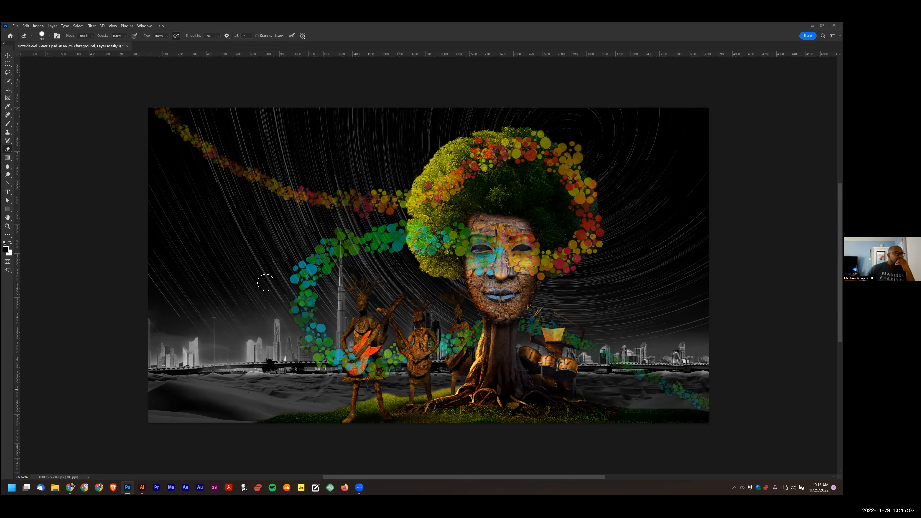
key(x)
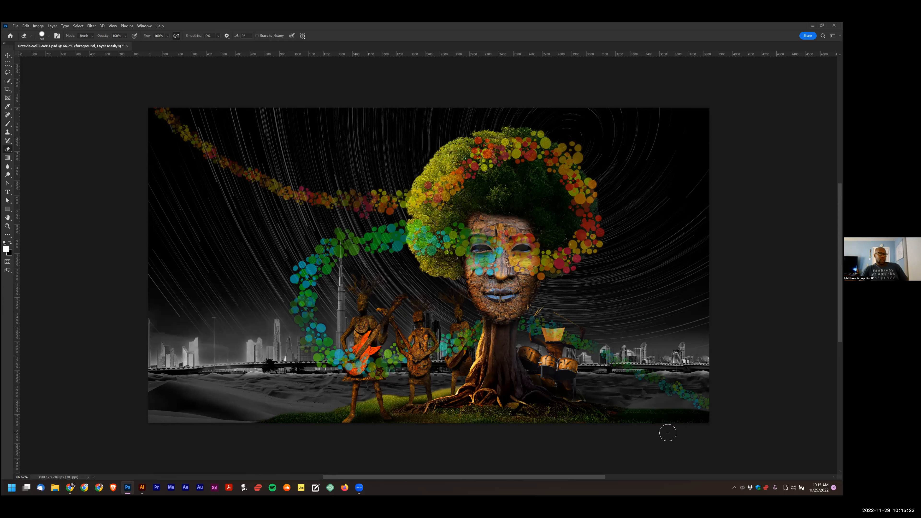
click(9, 242)
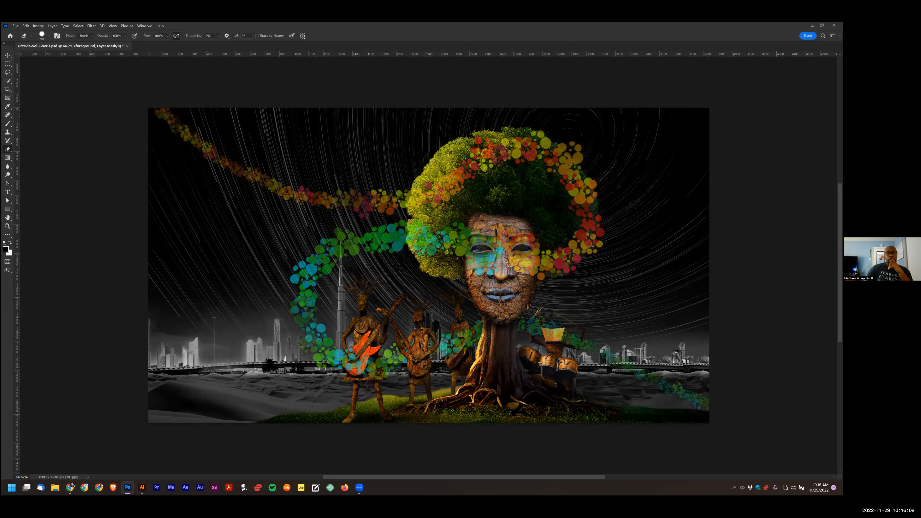
key(alt+Tab)
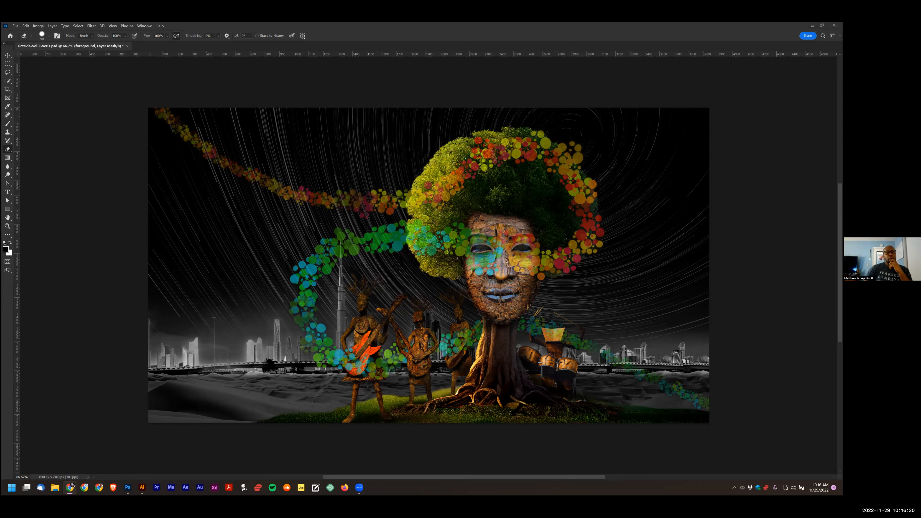
key(alt+Tab)
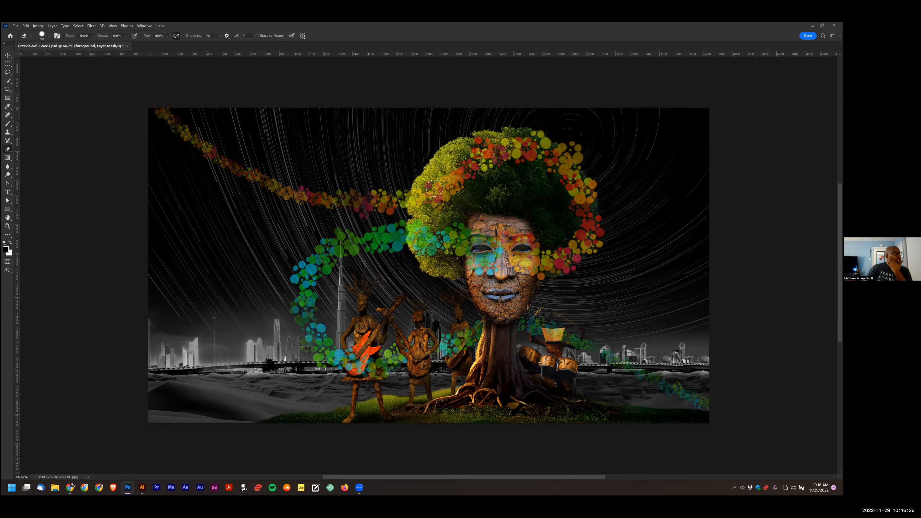
Open the earlier artwork version Octavia-Vol.2-Ver.2.psd from the Octavia of Earth folder
click(17, 27)
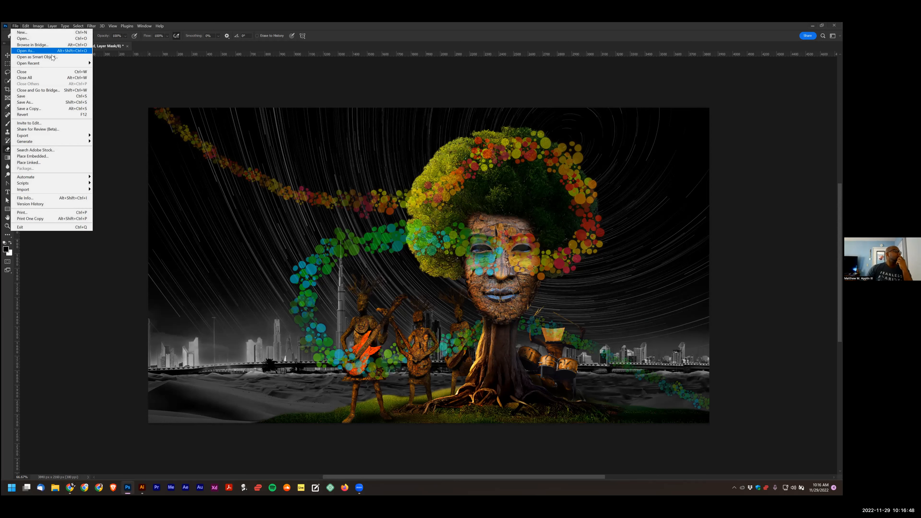
mouse_move(48, 63)
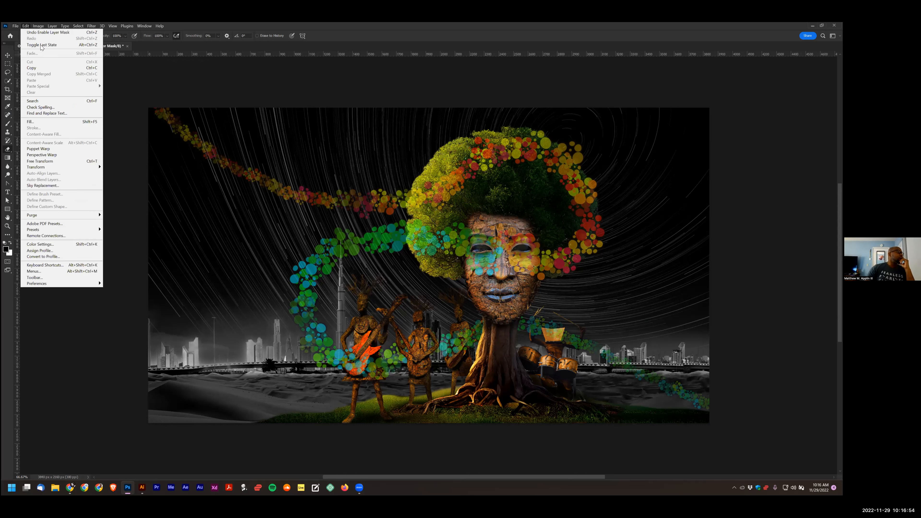
click(51, 38)
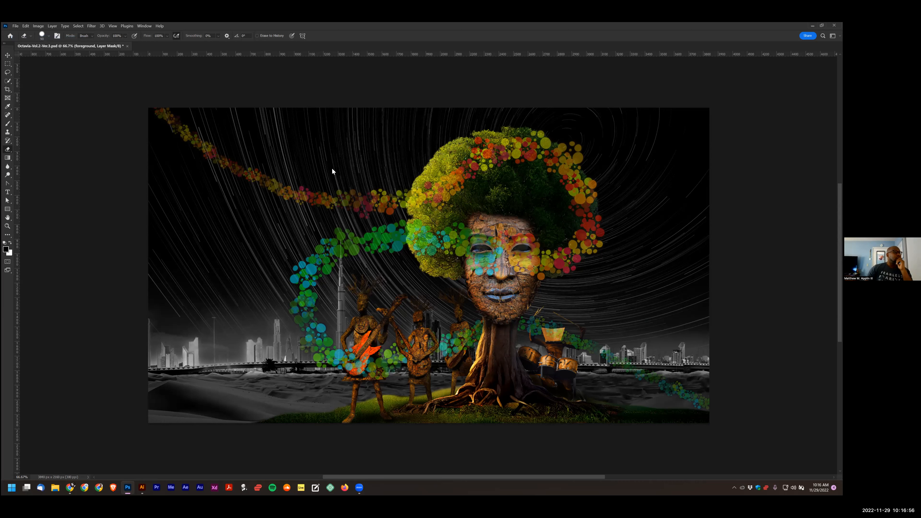
click(218, 43)
click(140, 147)
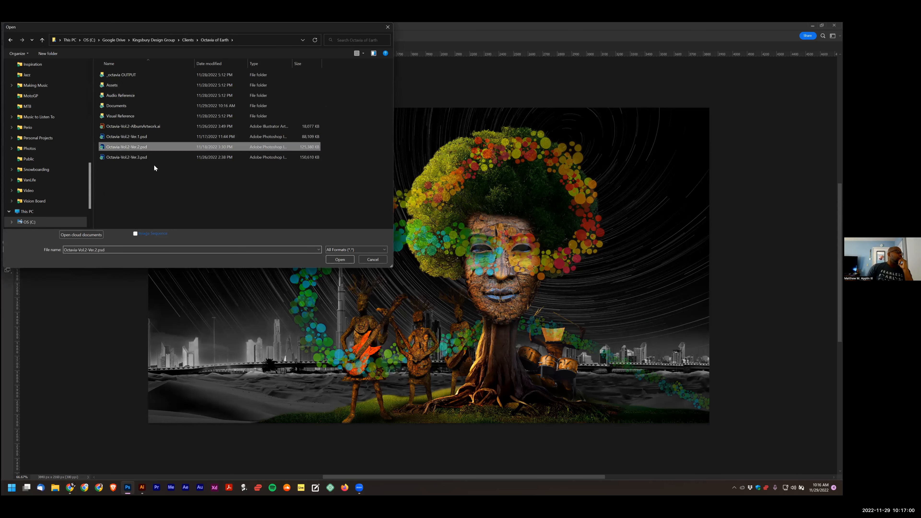
key(Return)
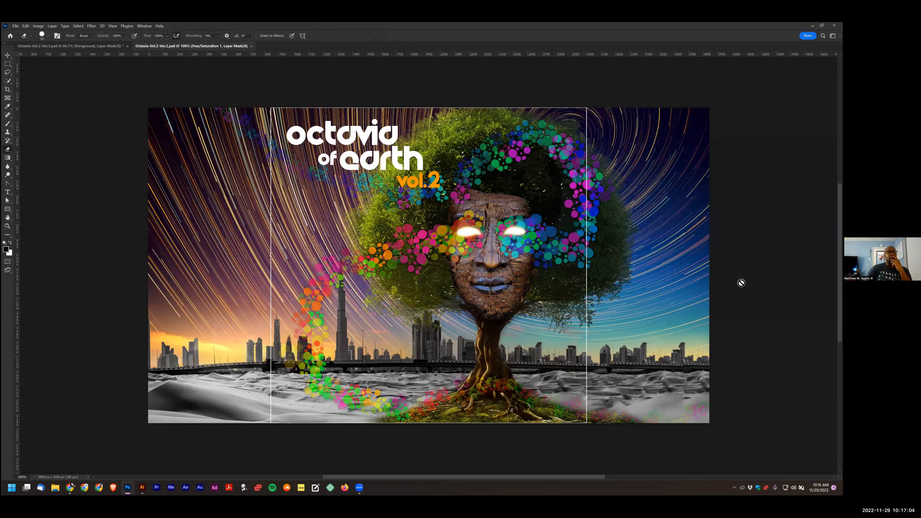
Return to the version 3 artwork, show the colour star trails layer and shift it down so its lower edge falls behind the dunes
click(7, 57)
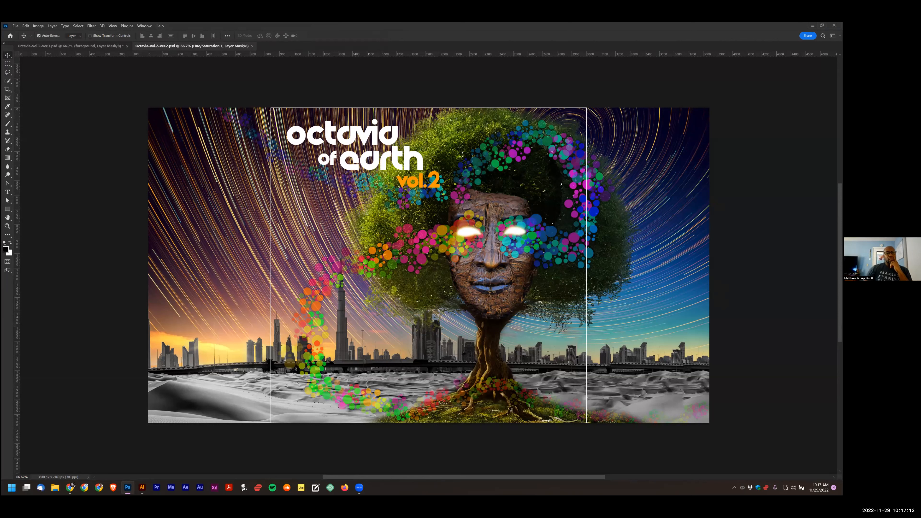
click(92, 49)
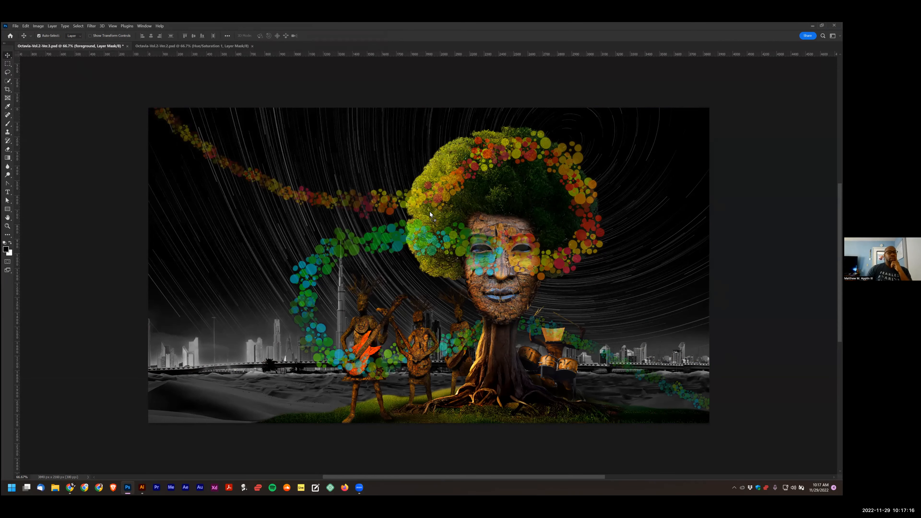
click(458, 240)
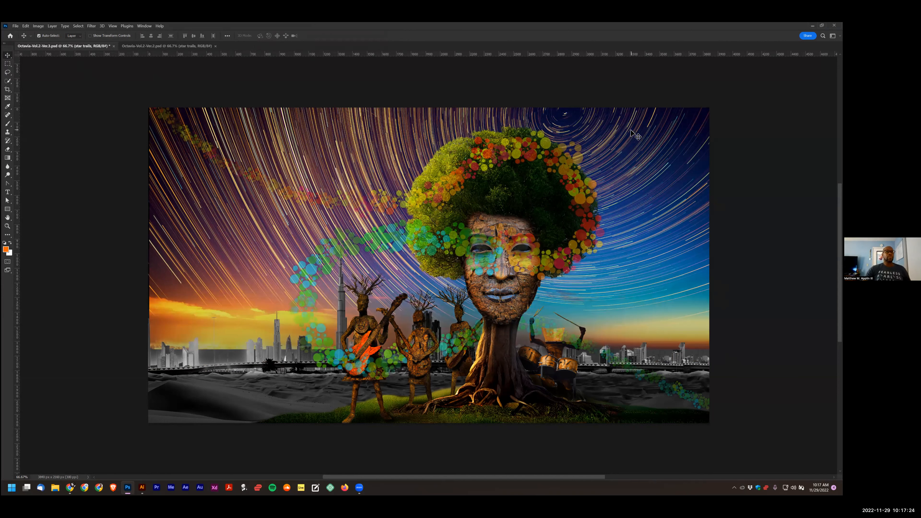
key(ctrl+t)
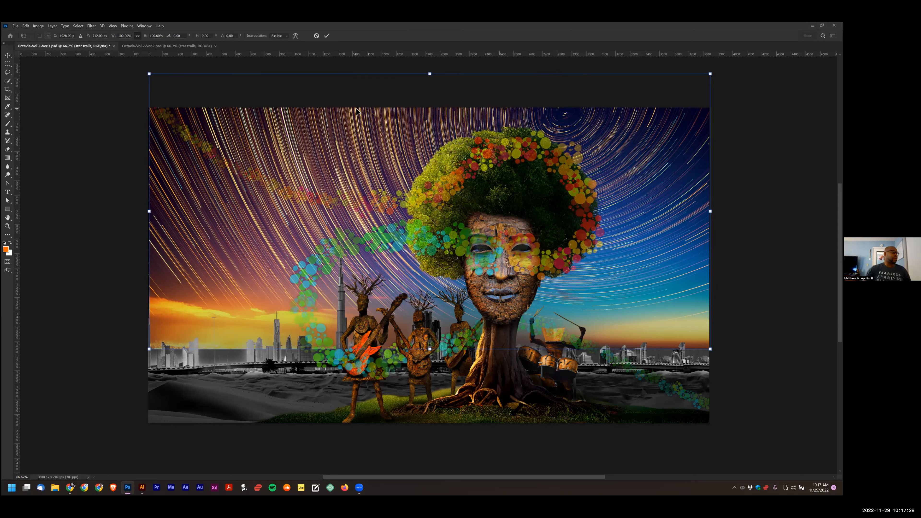
drag(305, 133, 305, 165)
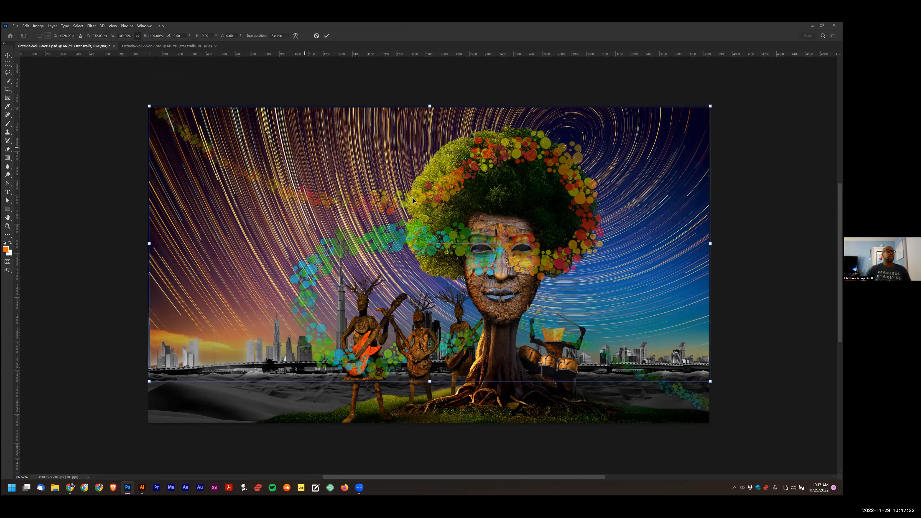
key(Return)
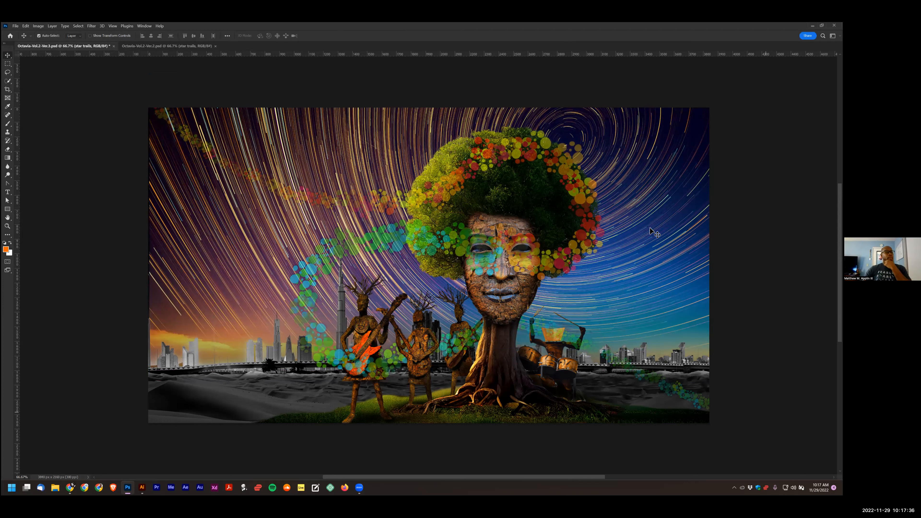
drag(634, 177, 633, 163)
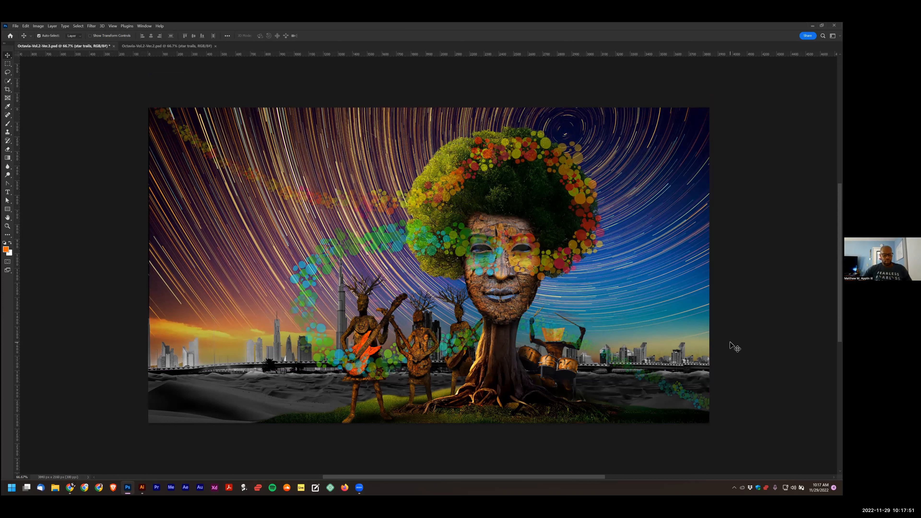
Desaturate the star trails layer with a Hue/Saturation adjustment, setting saturation to -100
key(ctrl+u)
drag(618, 109, 691, 110)
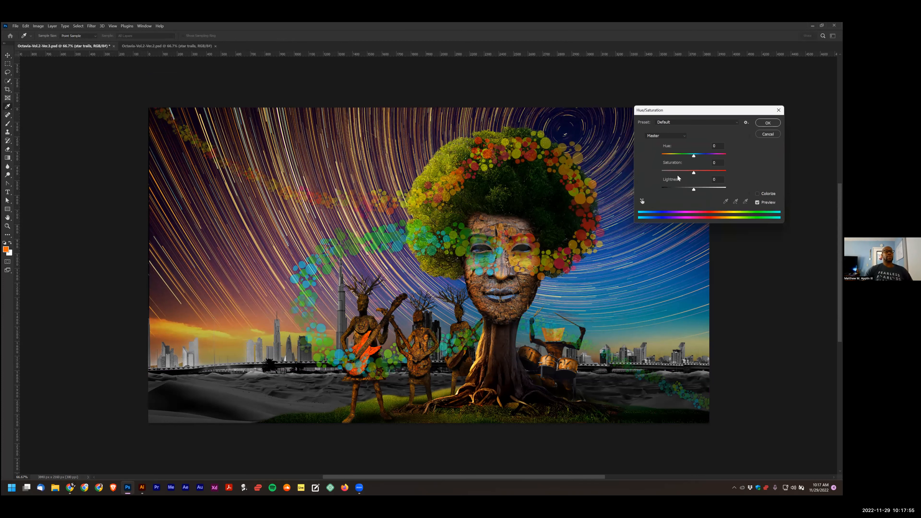
text(-100)
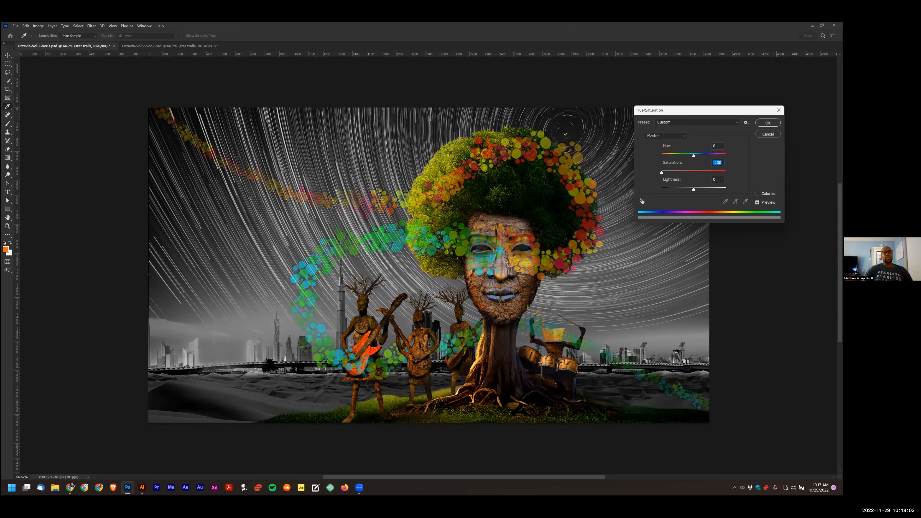
key(Return)
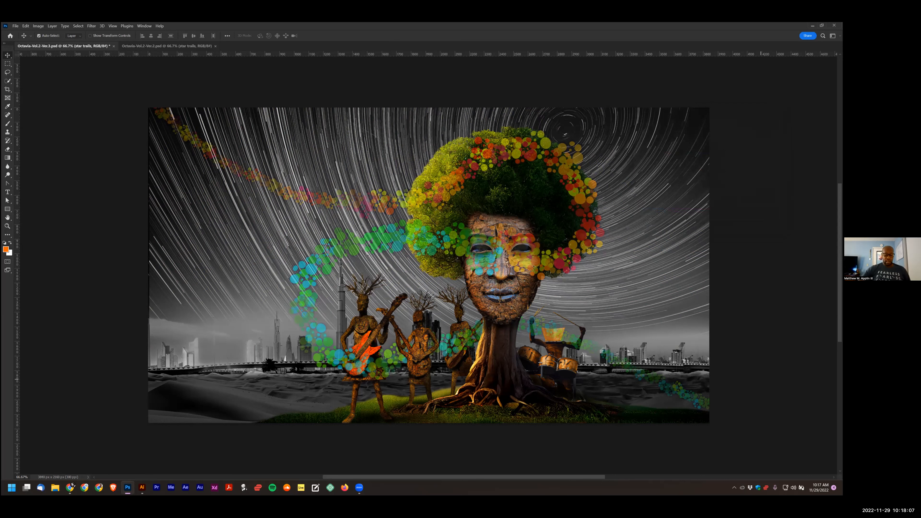
Try a Levels adjustment with black input 85 and midtones 0.40 on the desaturated star trails, then discard it and undo the desaturation
key(ctrl+l)
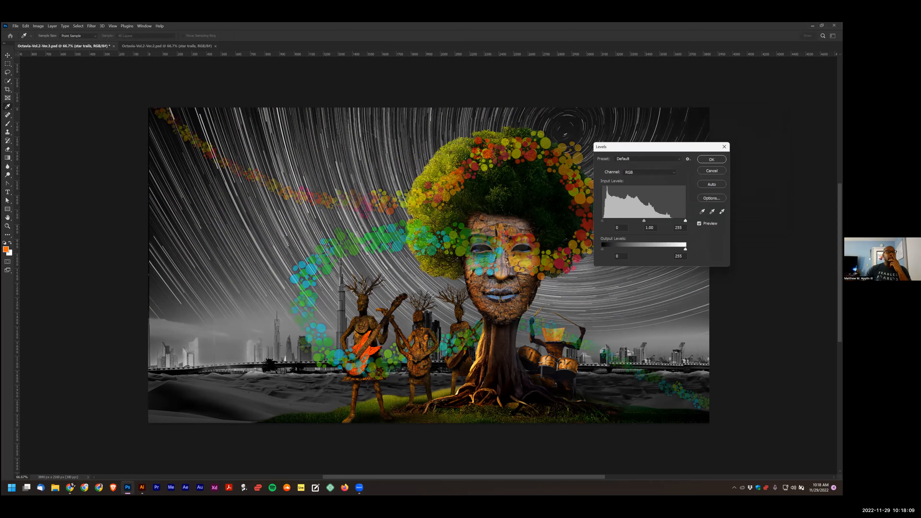
drag(660, 146, 719, 308)
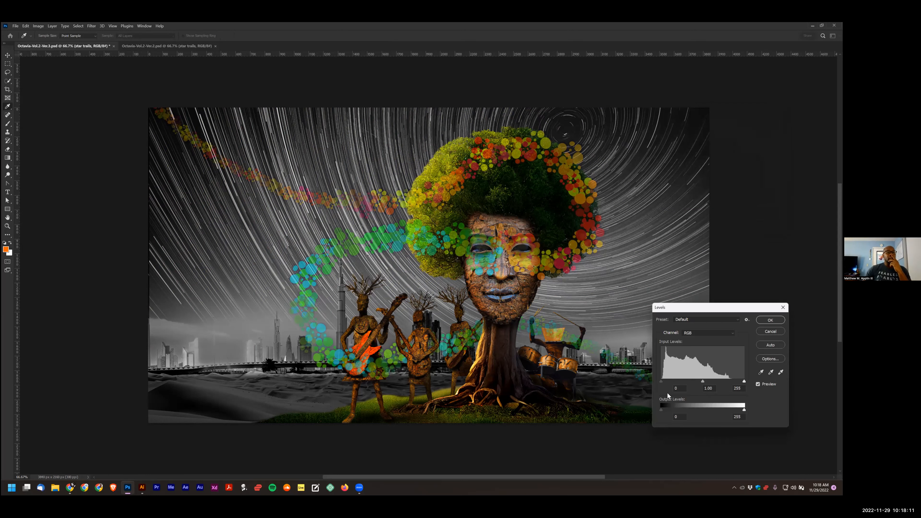
drag(662, 384, 690, 379)
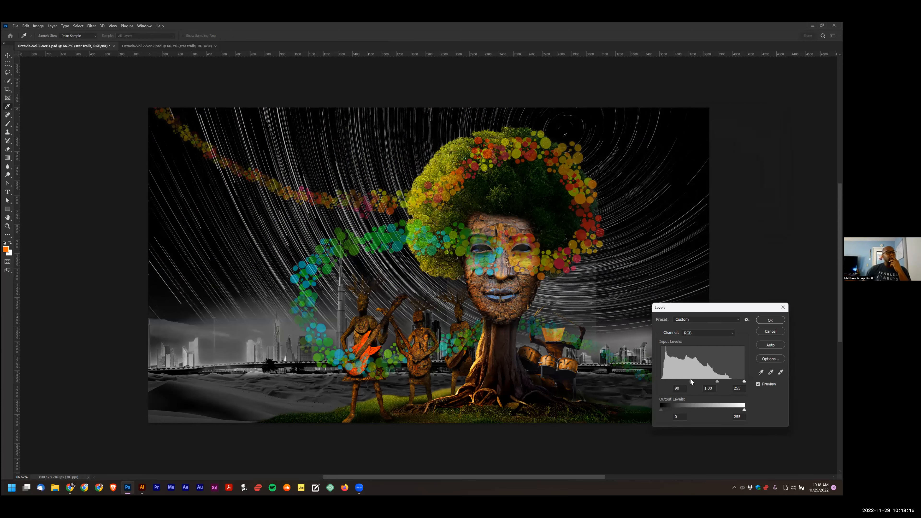
drag(689, 379, 660, 379)
drag(740, 383, 701, 381)
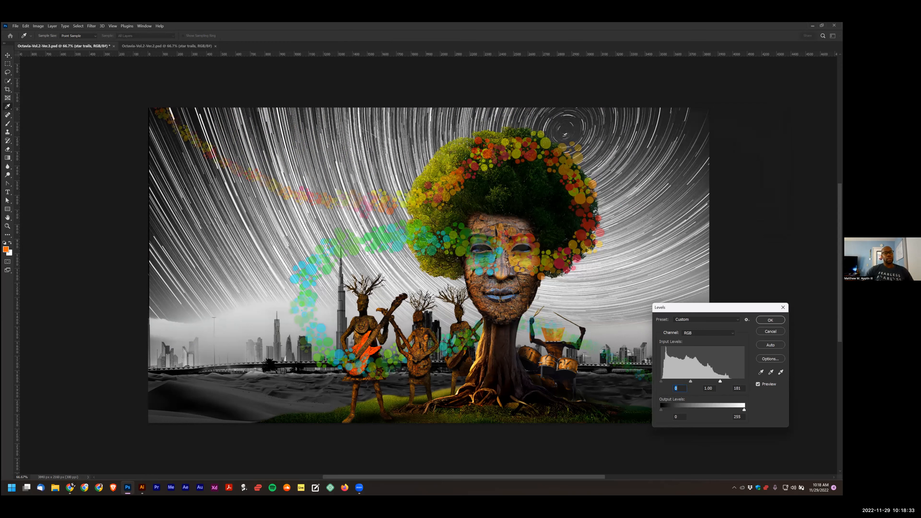
drag(720, 381, 743, 381)
drag(662, 381, 713, 384)
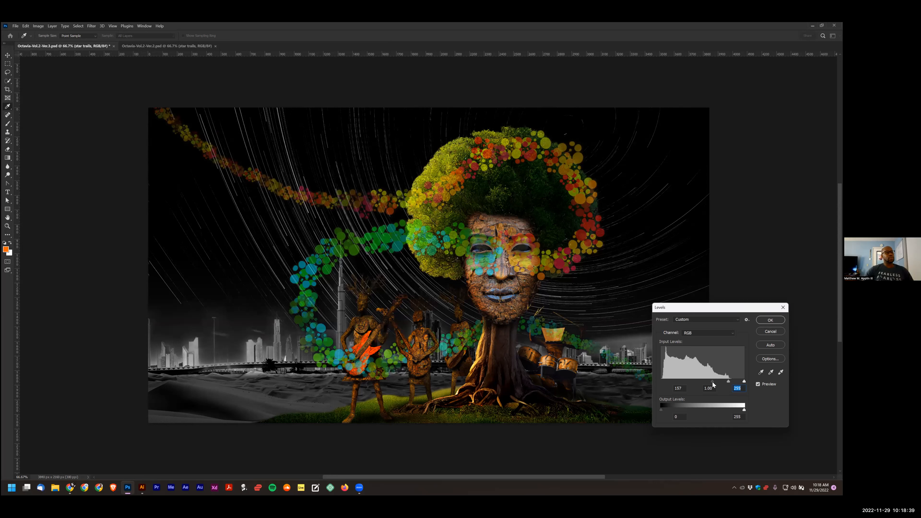
drag(695, 387, 688, 386)
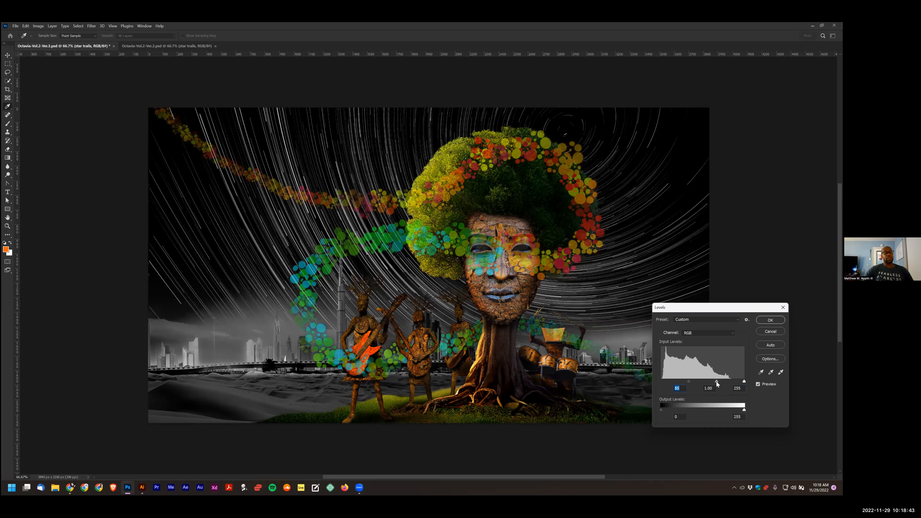
mouse_move(716, 381)
mouse_down()
mouse_move(700, 381)
mouse_move(731, 381)
mouse_up()
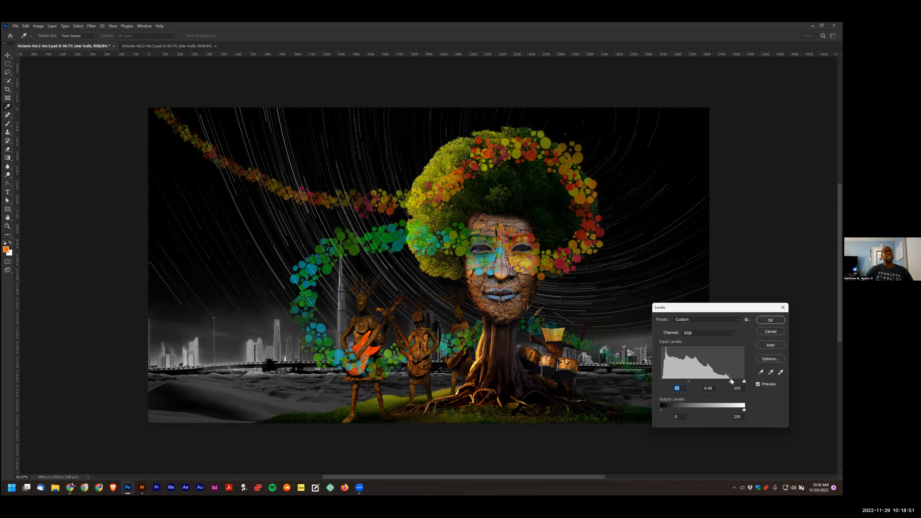
key(Tab)
click(759, 334)
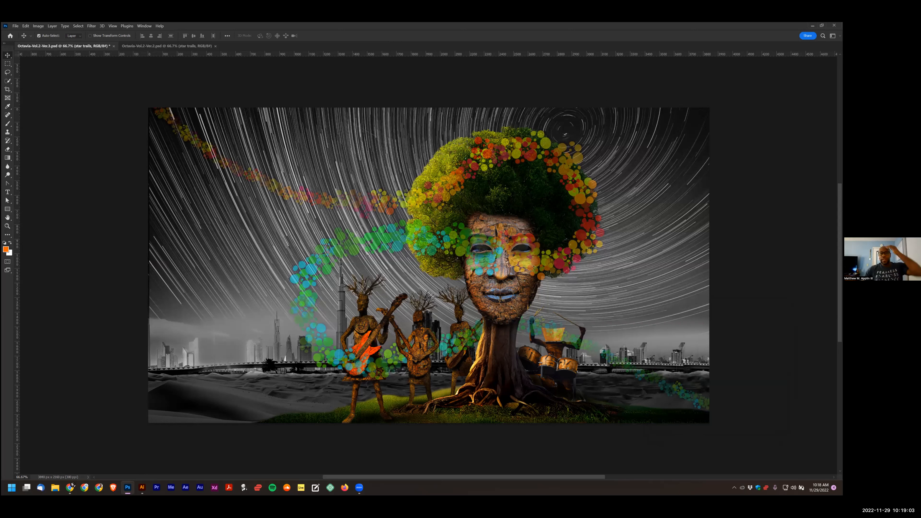
key(ctrl+z)
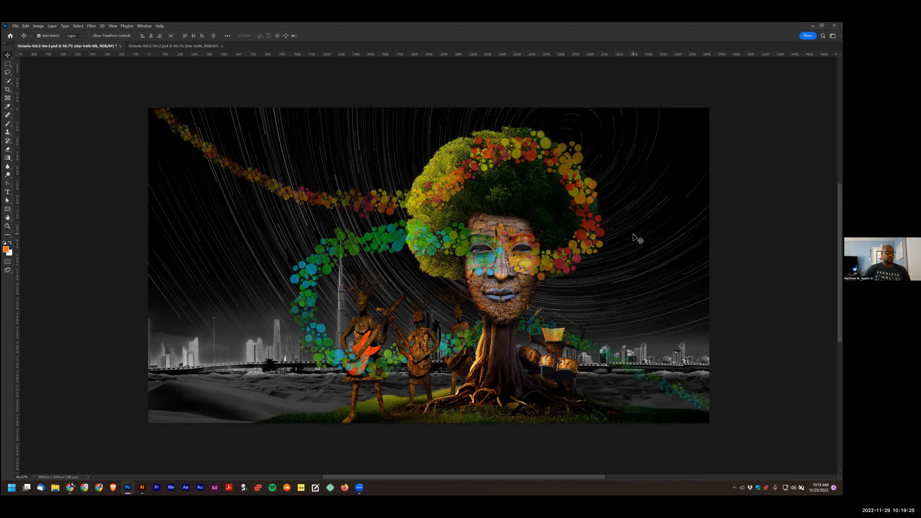
Nudge the star trails blk layer slightly upward and check its bounds with Free Transform, leaving its size unaltered
drag(634, 240, 635, 227)
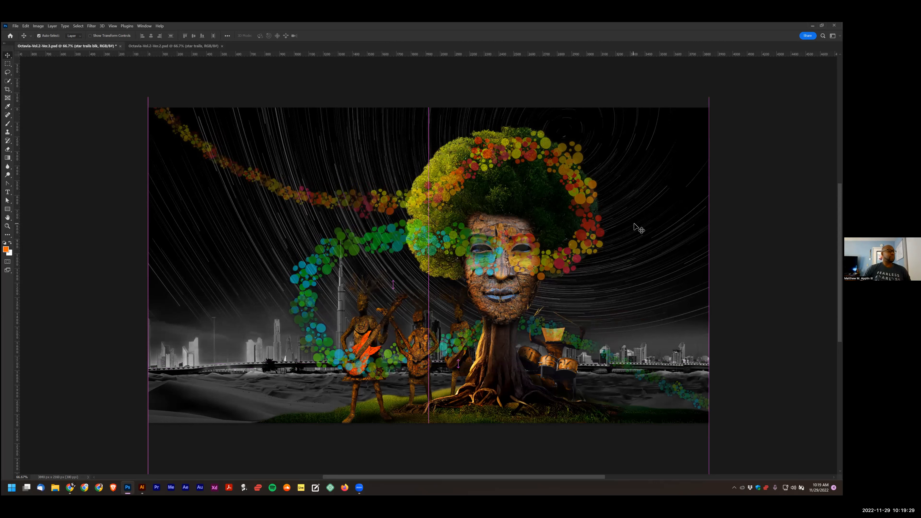
key(ctrl+t)
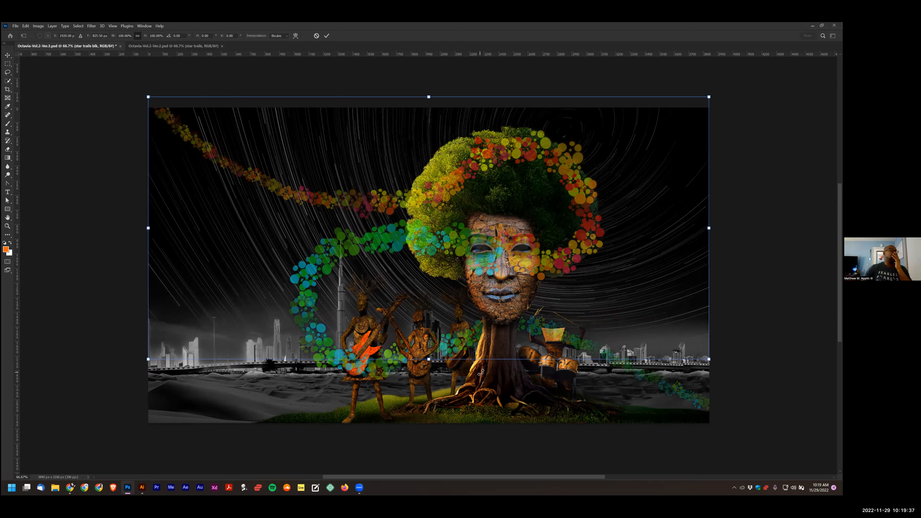
key(Escape)
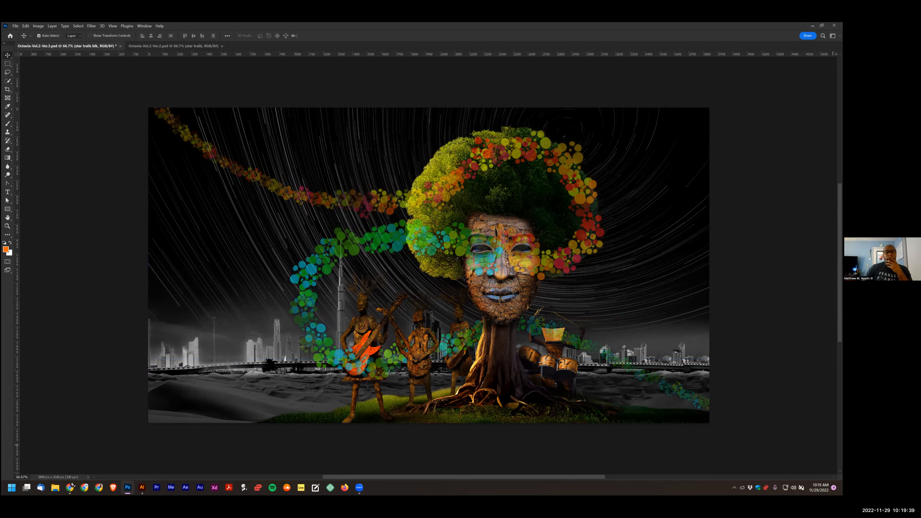
Toggle the star trails blk layer's visibility to compare the sky with and without the trails
key(ctrl+comma)
key(ctrl+comma)
key(ctrl+comma)
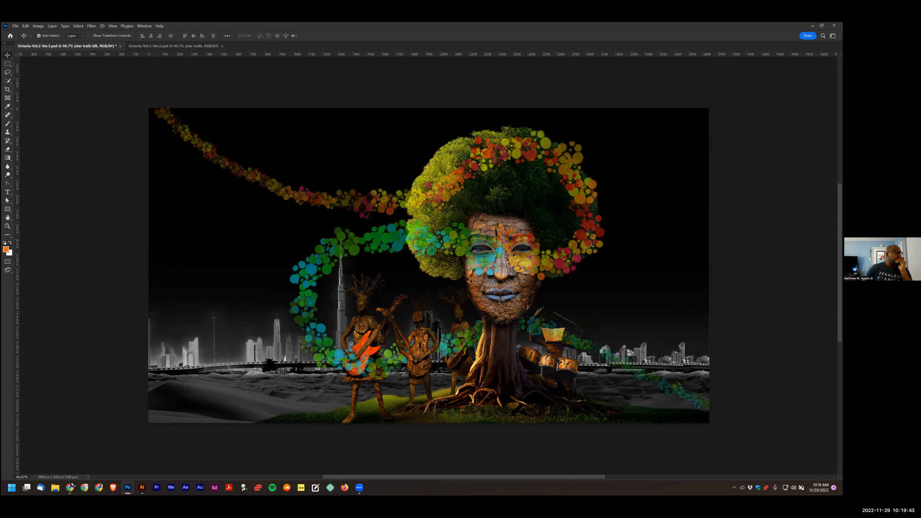
key(ctrl+comma)
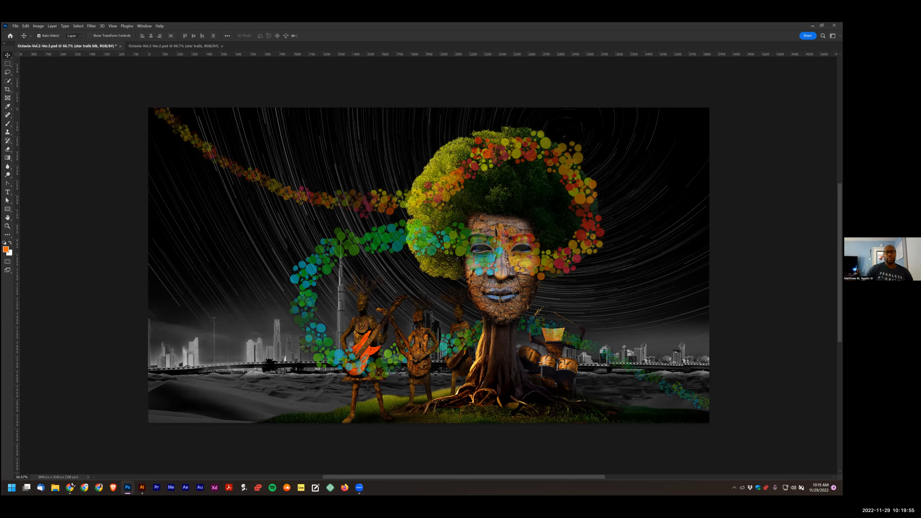
key(ctrl+comma)
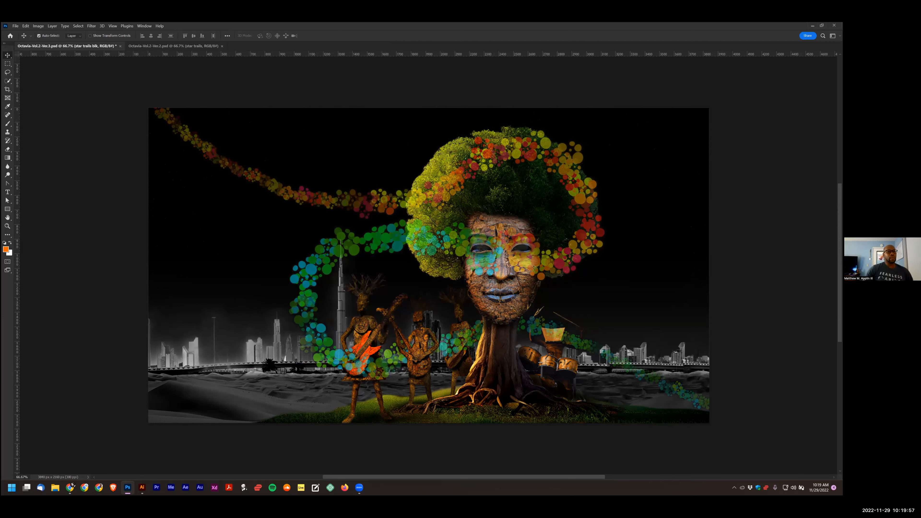
Isolate the star trails blk layer, extend its lower edge with Content-Aware Fill over a full-width strip below the horizon, and deselect
key(ctrl+comma)
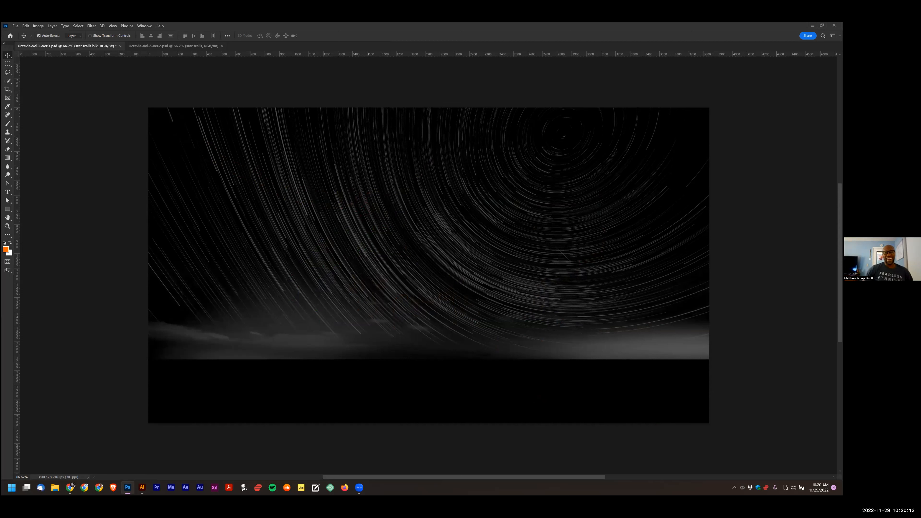
click(7, 64)
drag(709, 388, 109, 355)
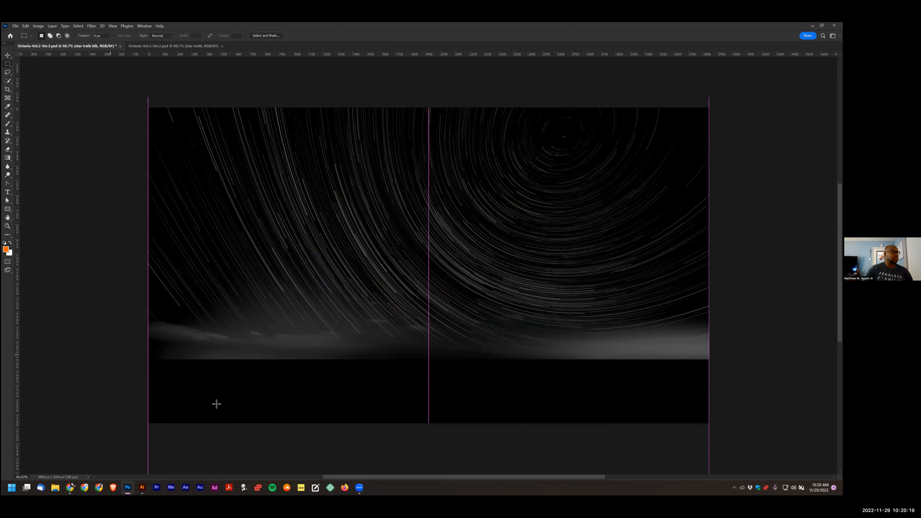
click(24, 28)
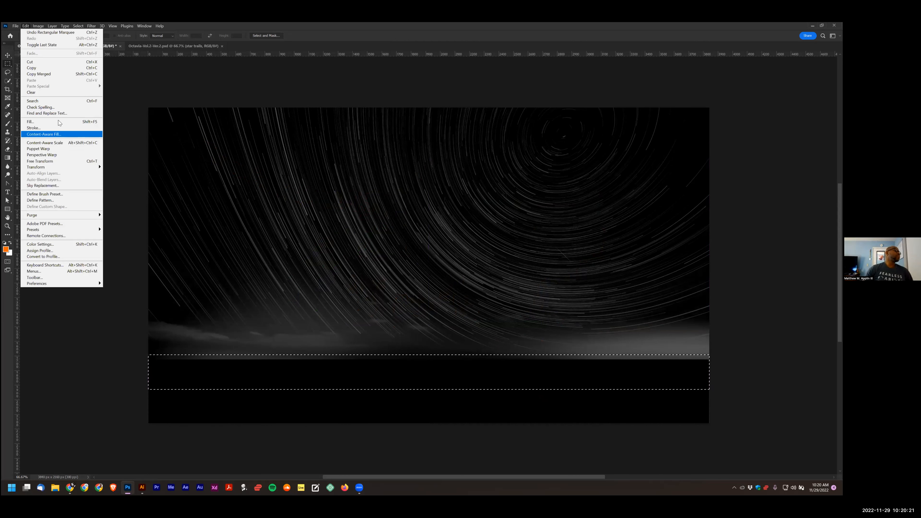
click(43, 135)
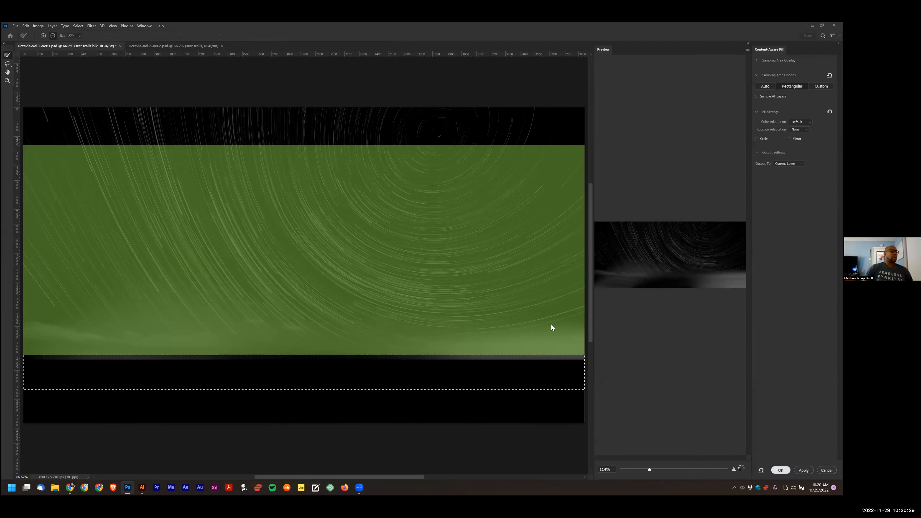
key(Return)
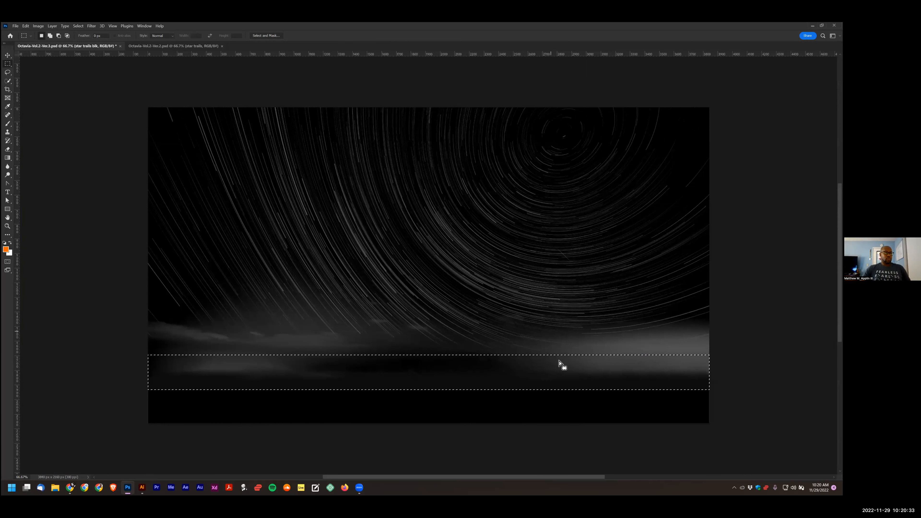
click(613, 405)
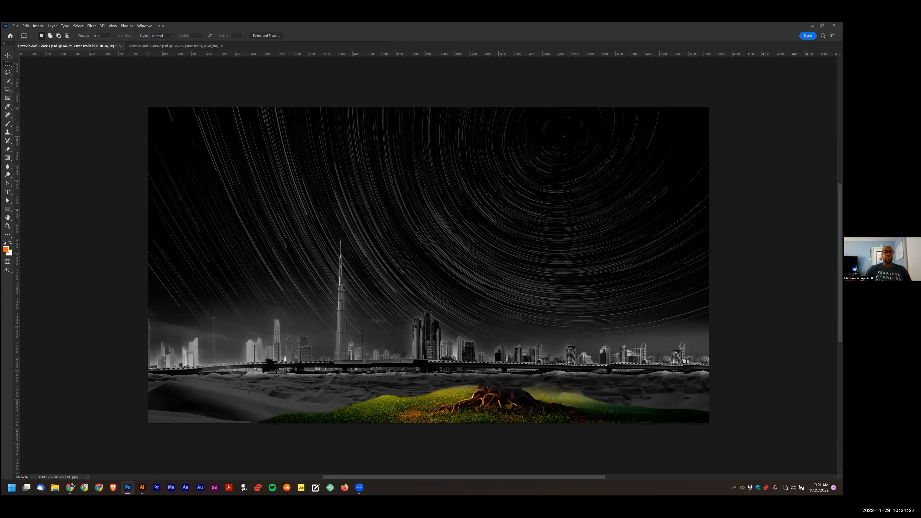
Restore the visibility of the foreground shading, the drummer and the three guitar-playing figures in front of the skyline
key(ctrl+z)
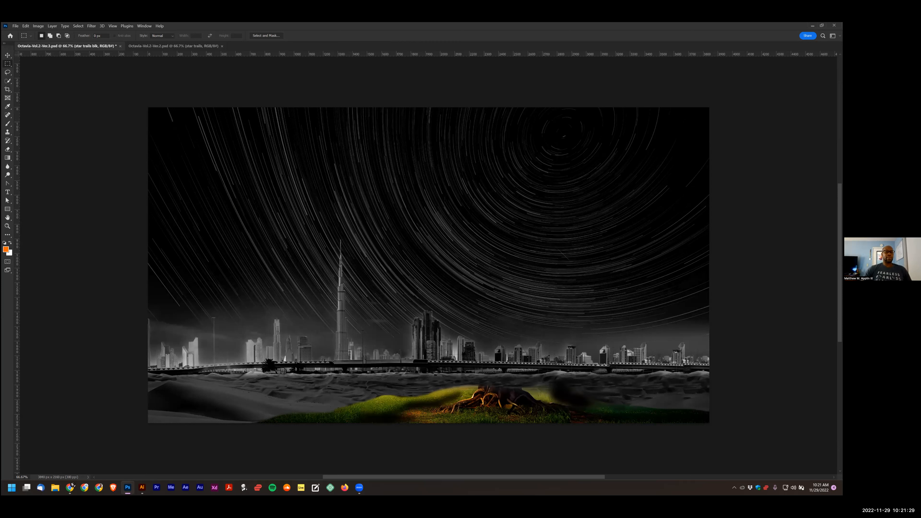
key(ctrl+z)
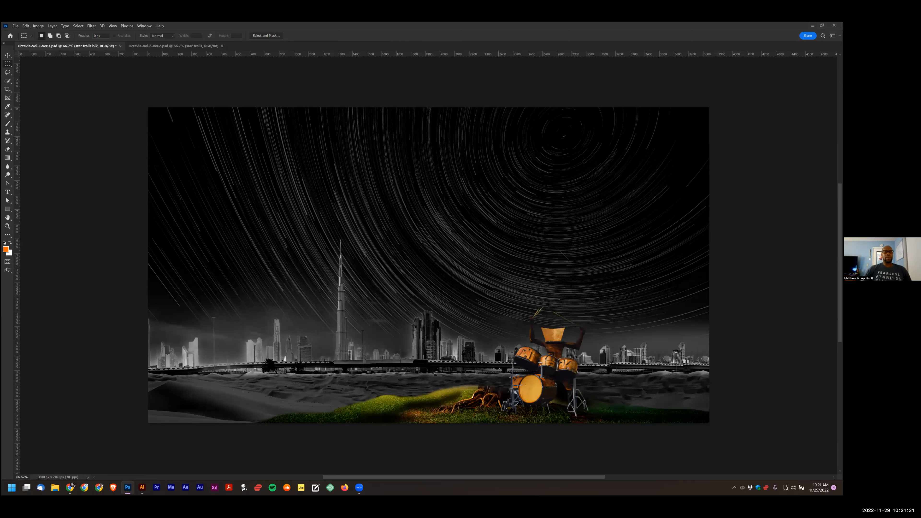
key(ctrl+shift+z)
key(ctrl+z)
key(ctrl+z)
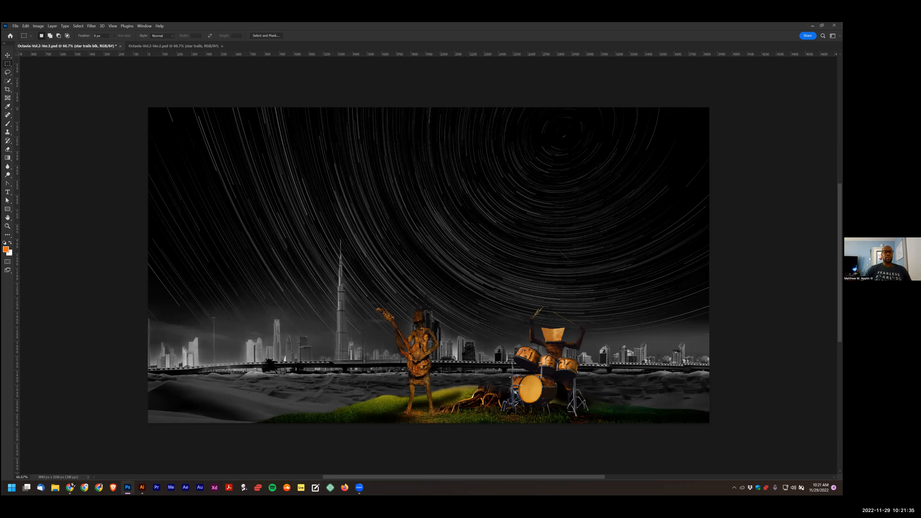
key(ctrl+z)
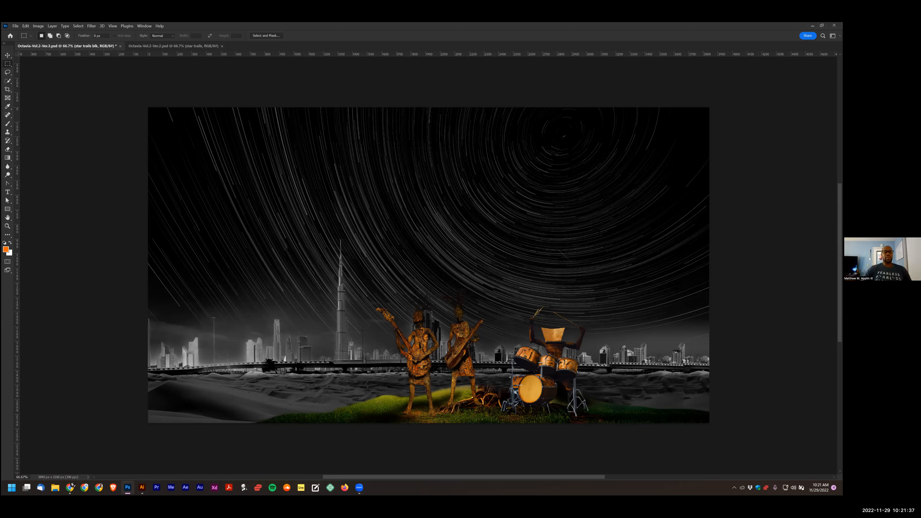
key(ctrl+z)
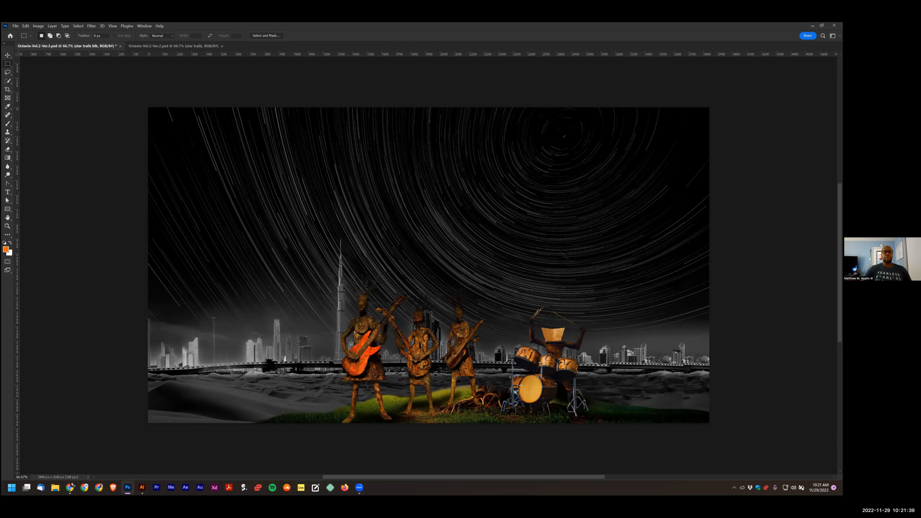
Make the tree trunk, the bark-textured face with its shading, and the green afro foliage visible again
key(ctrl+z)
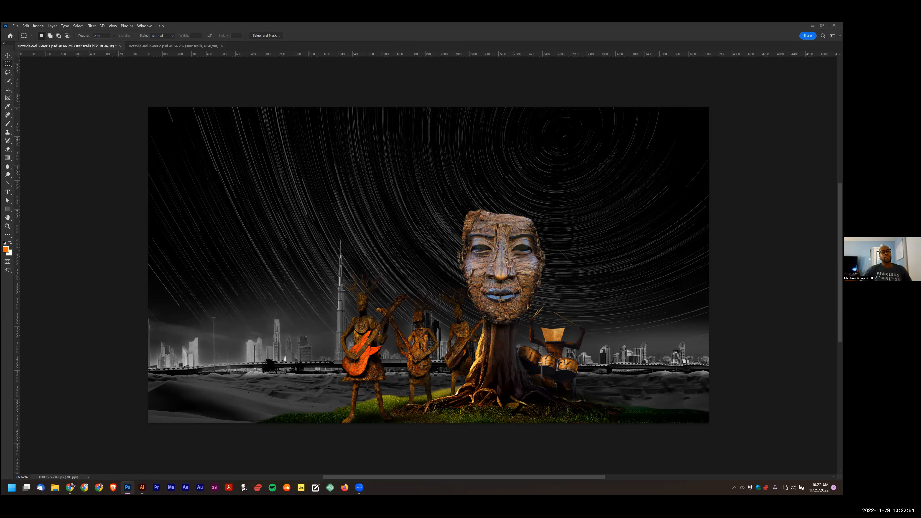
key(ctrl+z)
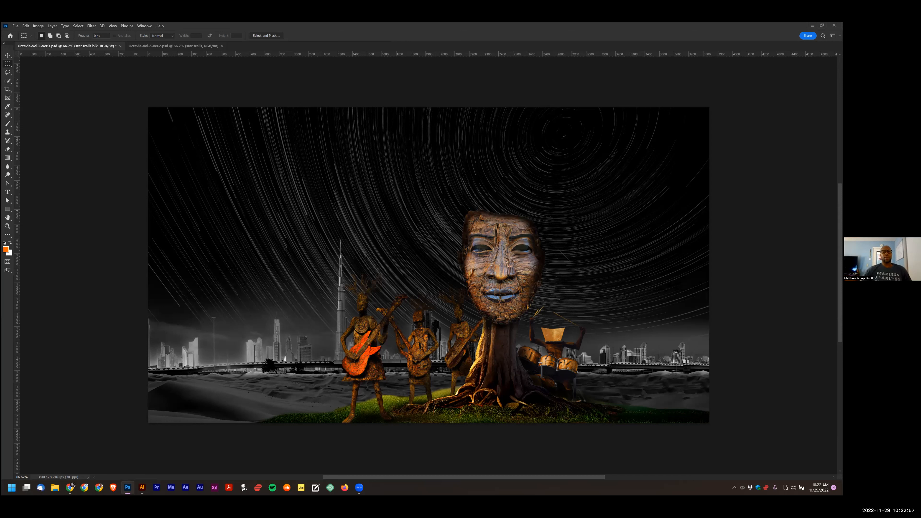
key(ctrl+z)
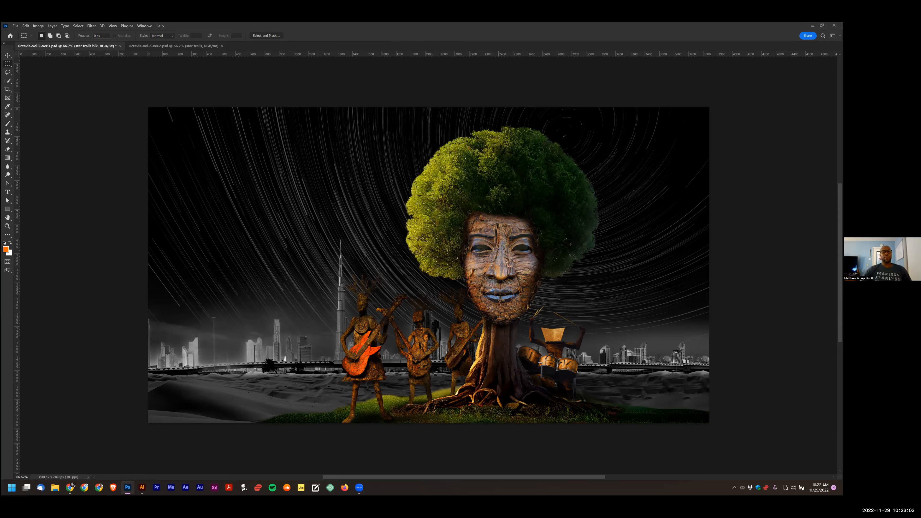
Show the green-blue and orange-yellow dot ribbons and the eyes, leaving the multicolour purple-pink ribbon and the square frame hidden
key(ctrl+z)
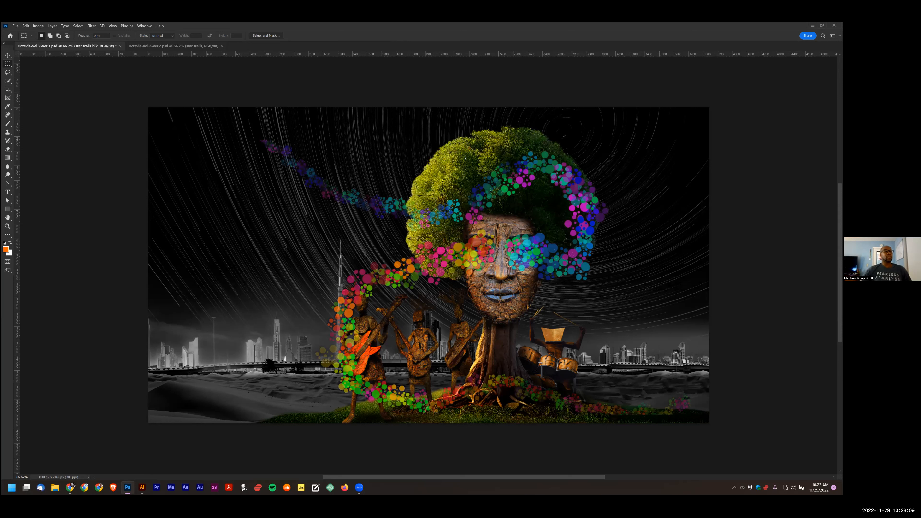
key(ctrl+z)
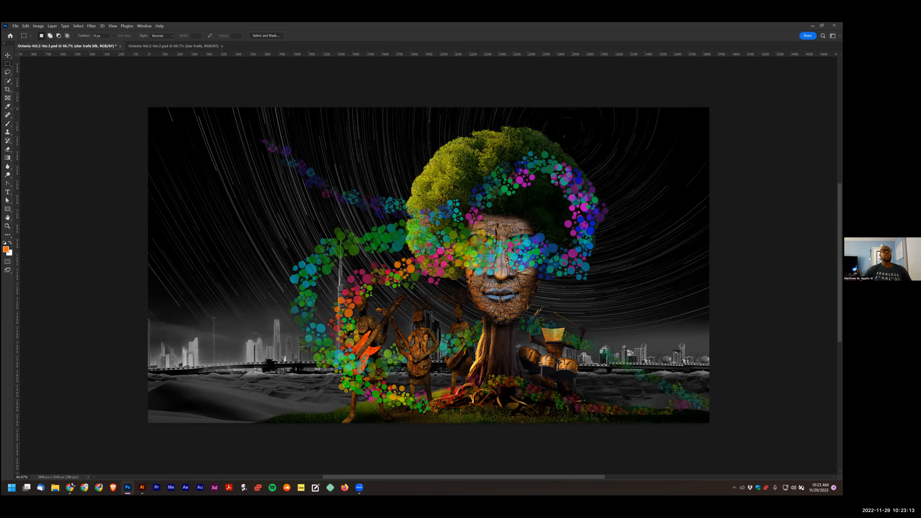
key(ctrl+z)
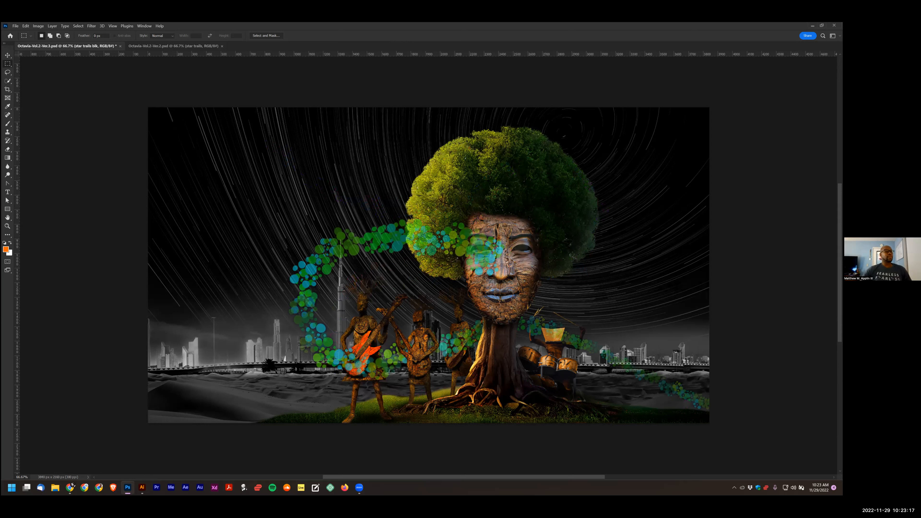
key(ctrl+shift+z)
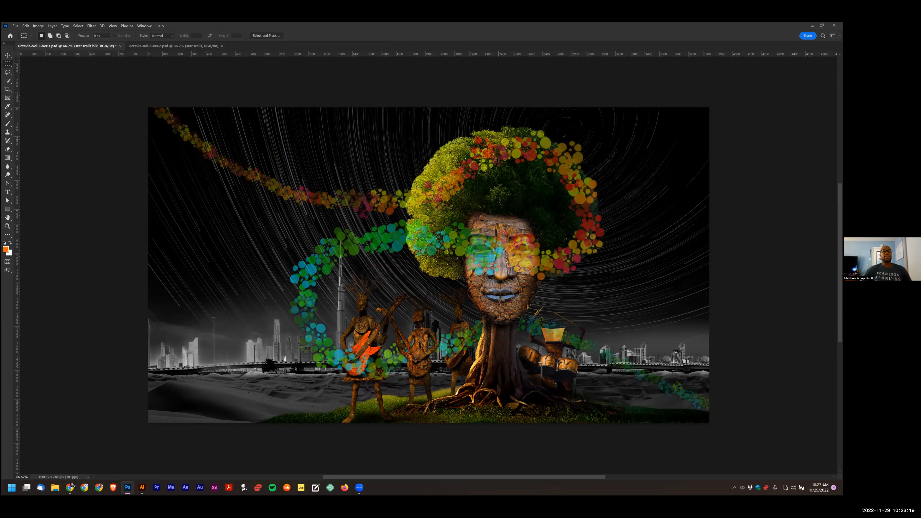
key(ctrl+shift+z)
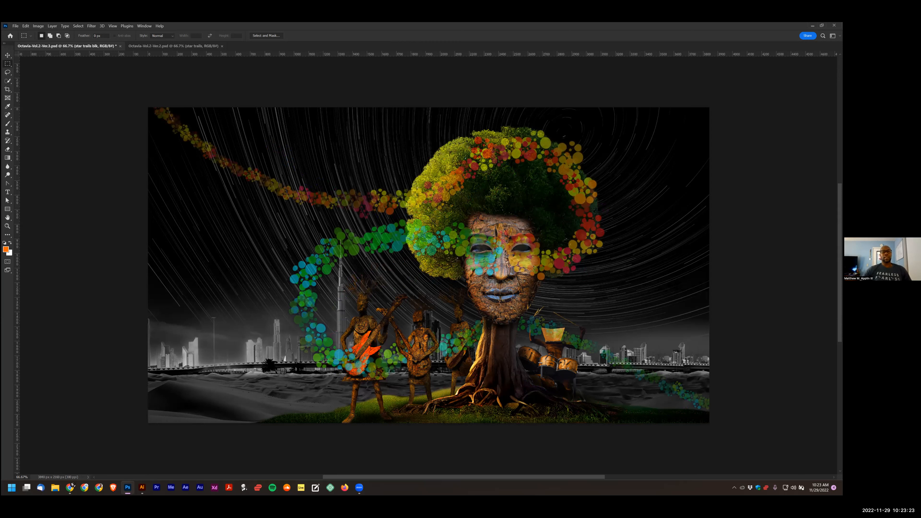
key(ctrl+shift+z)
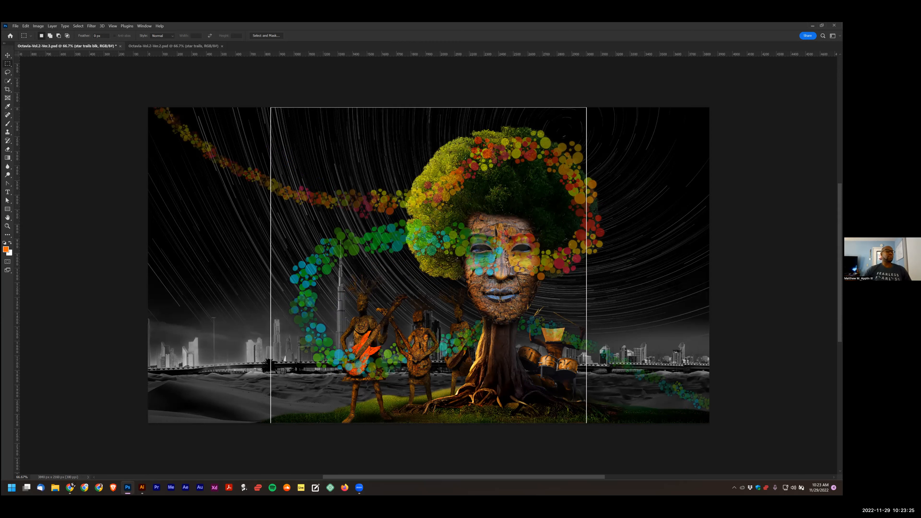
key(ctrl+z)
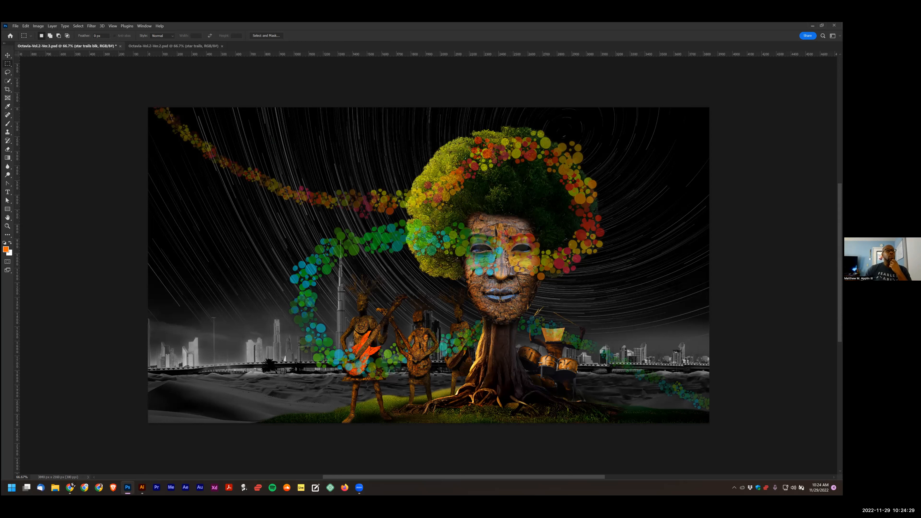
Toggle between the bright and the black star trails to compare how each sky looks behind the full artwork
key(ctrl+z)
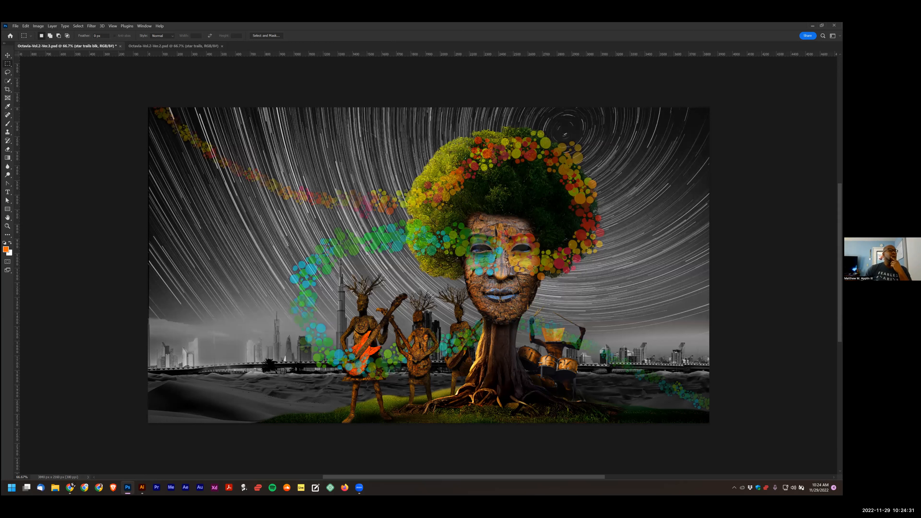
key(ctrl+shift+z)
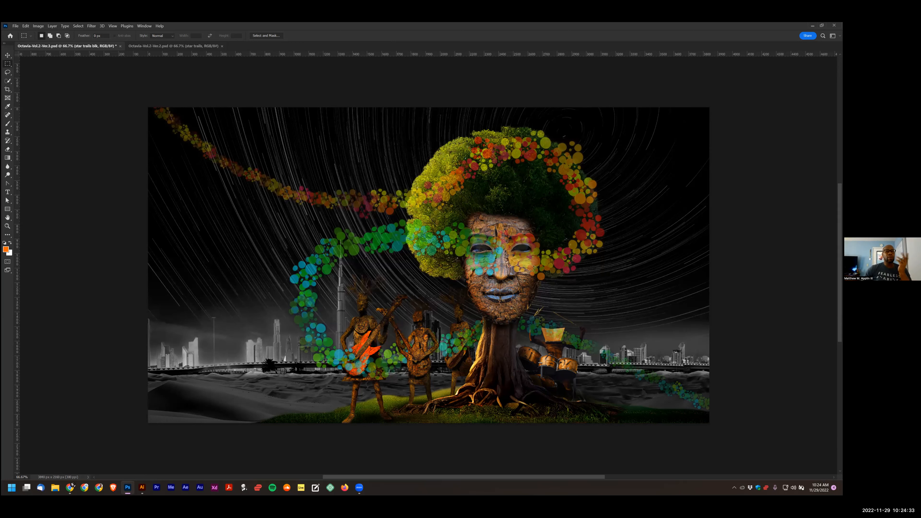
Show the bright star trails and align the selected star trails layers by their top edges
key(alt+[)
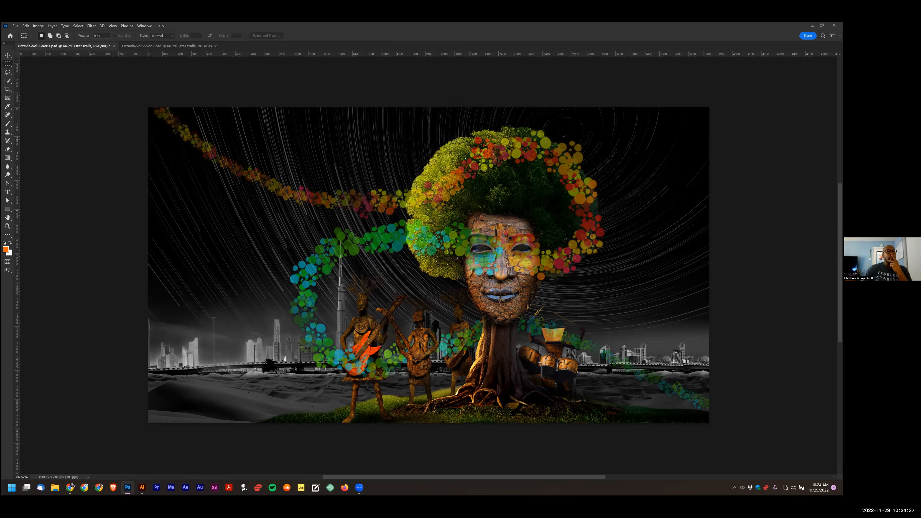
key(Delete)
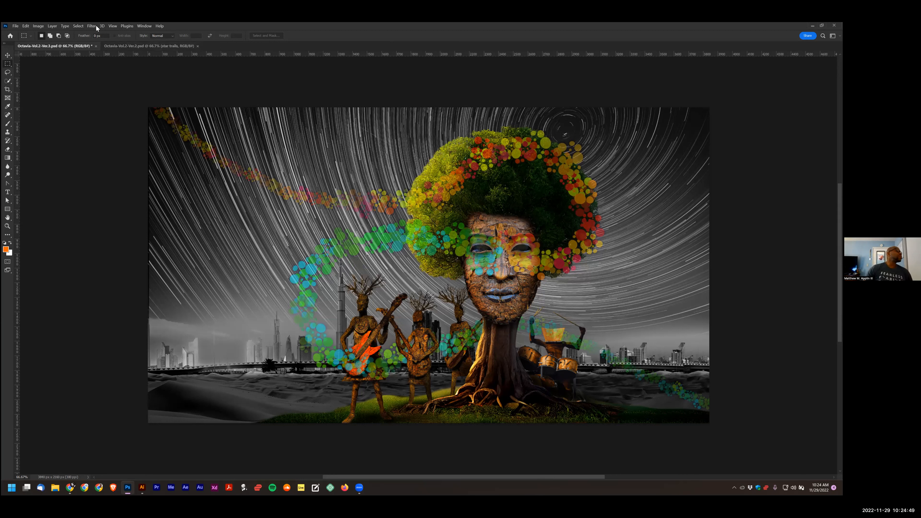
click(60, 26)
mouse_move(52, 26)
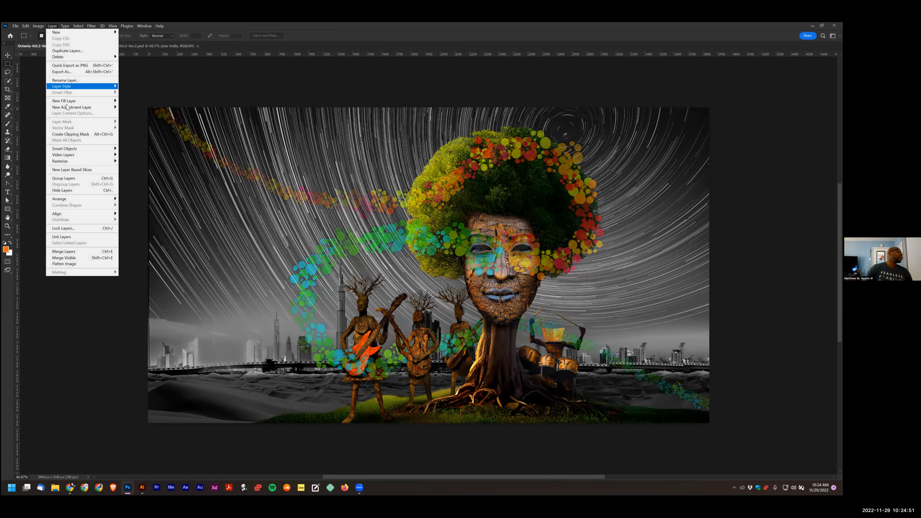
mouse_move(69, 108)
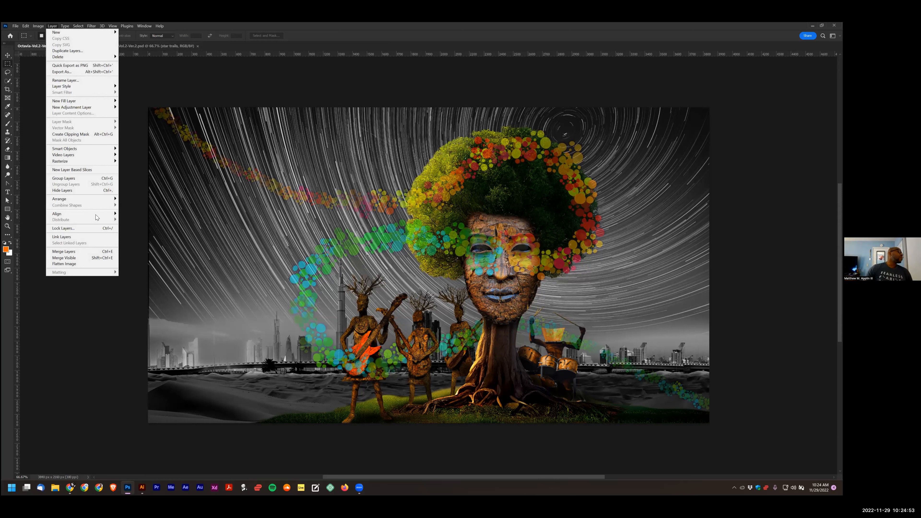
mouse_move(92, 212)
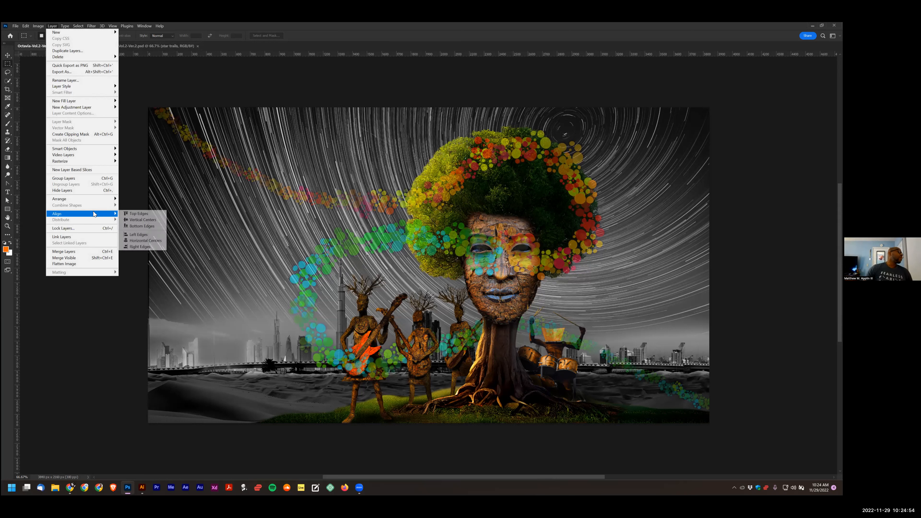
click(142, 215)
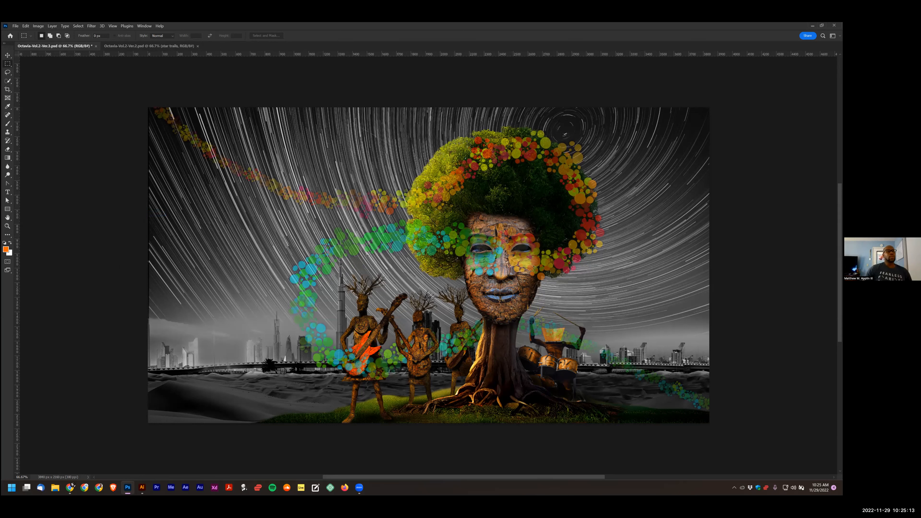
Limit the star trails layer to a circle around the trails' centre, using a layer mask with a black circular fill that is inverted
key(ctrl+z)
key(ctrl+shift+z)
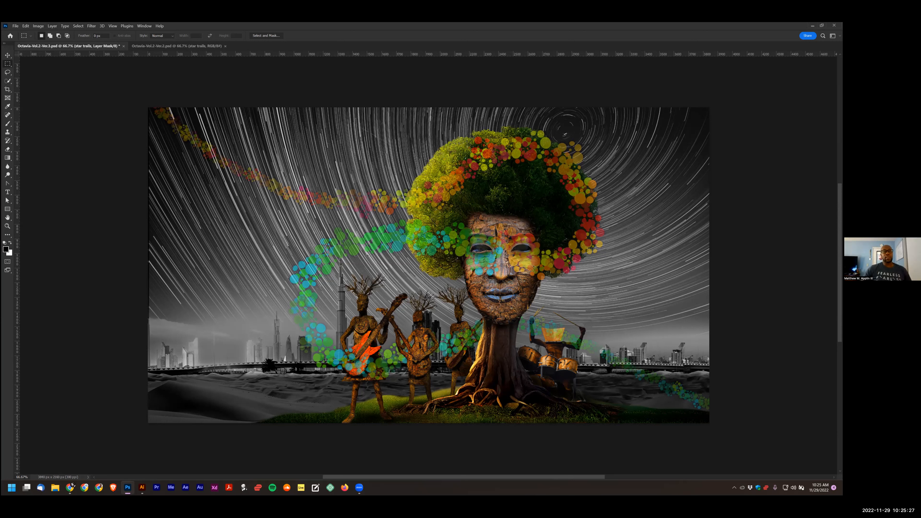
right_click(6, 65)
click(33, 69)
drag(522, 93, 607, 176)
drag(573, 129, 575, 127)
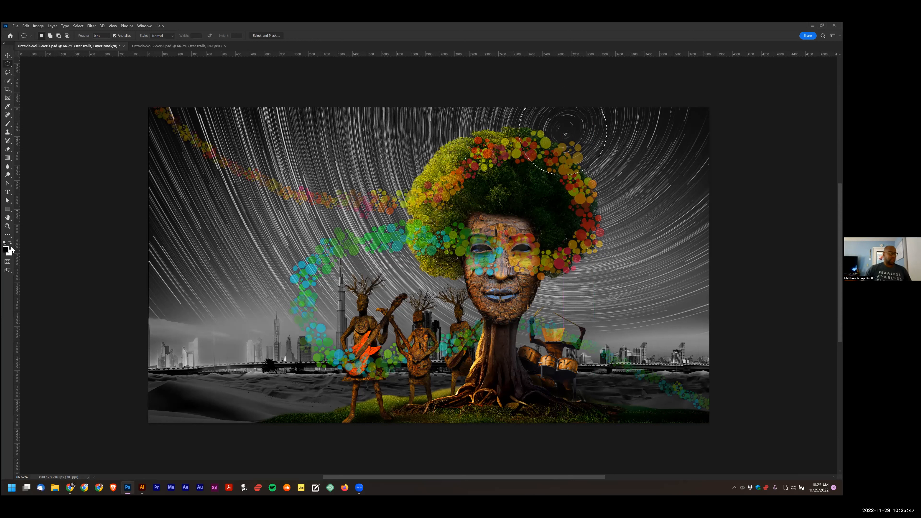
key(alt+BackSpace)
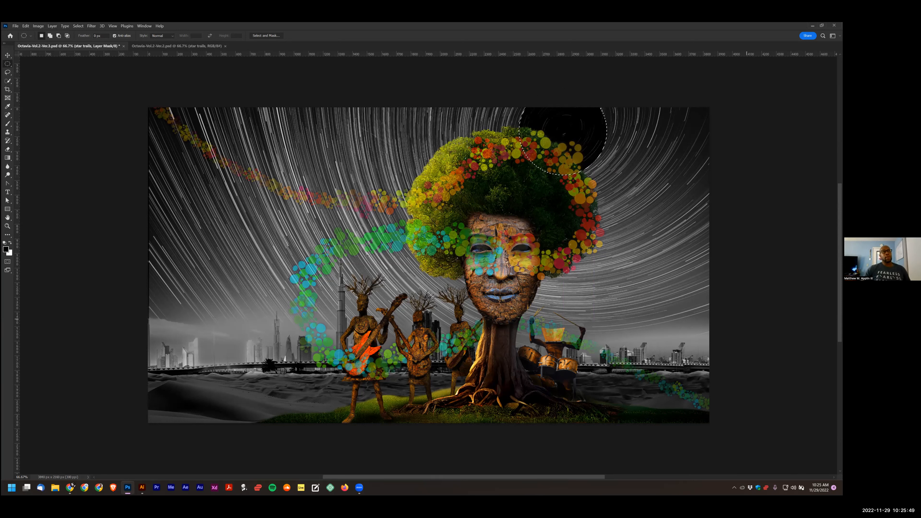
key(ctrl+d)
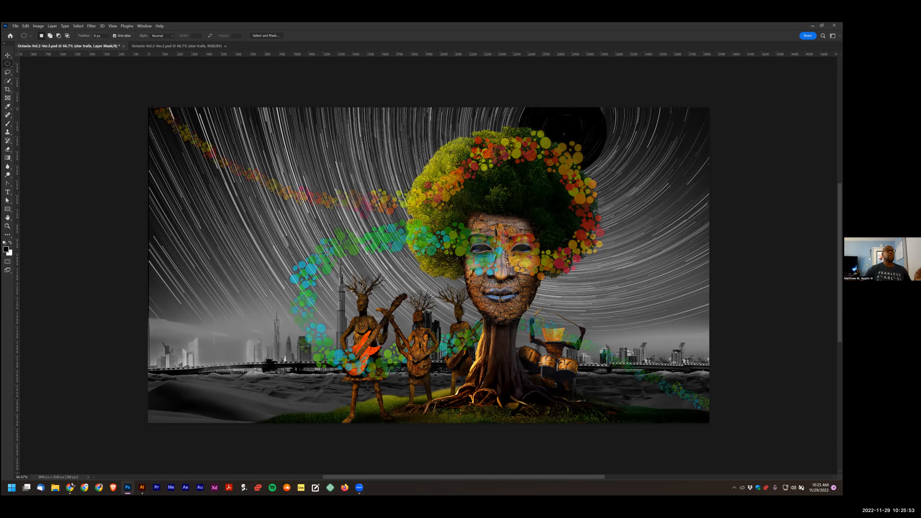
key(ctrl+i)
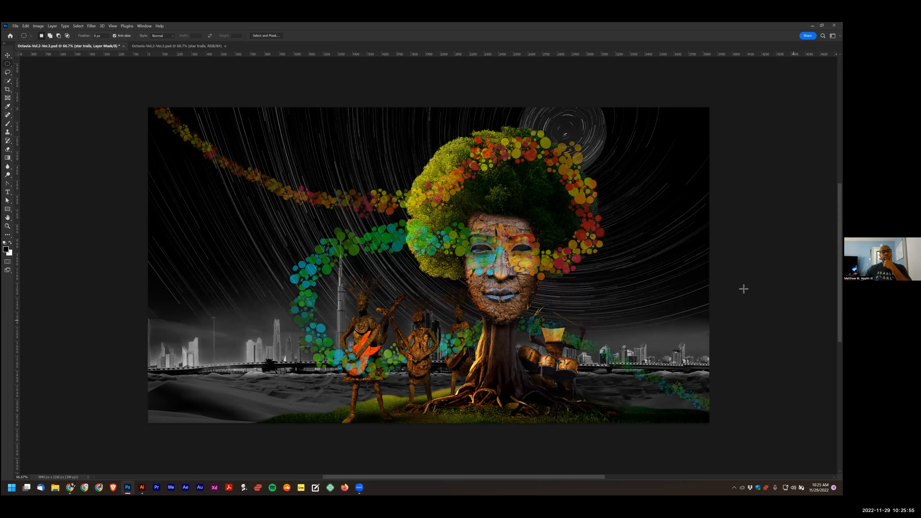
Soften the circular star trails layer mask with a Gaussian Blur of 75 pixels
click(91, 25)
mouse_move(111, 104)
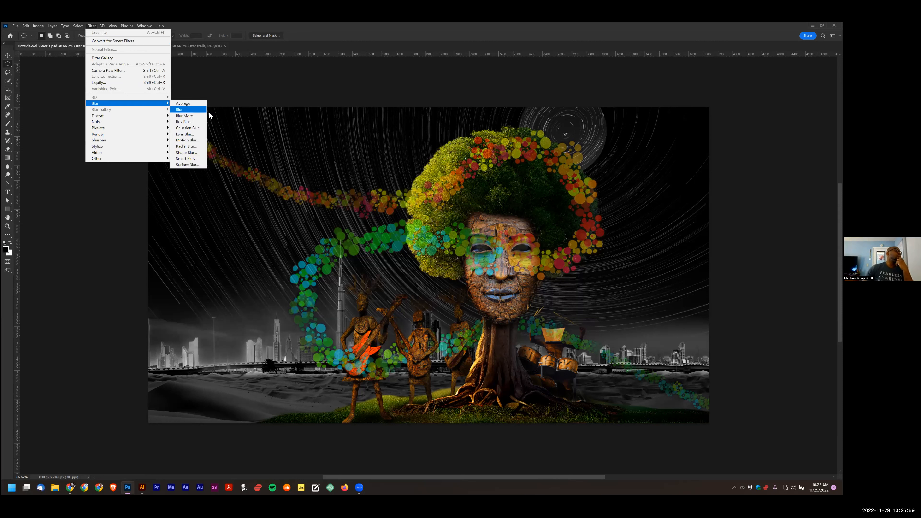
click(201, 133)
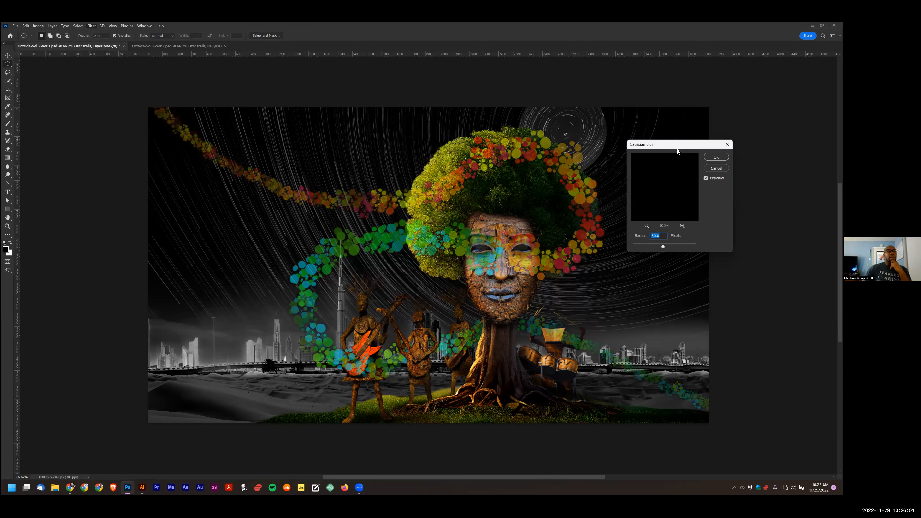
drag(668, 146, 331, 184)
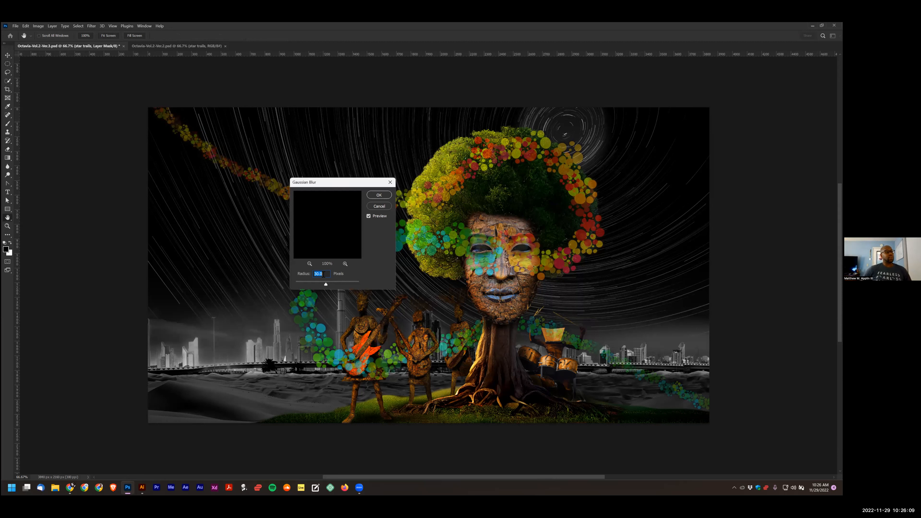
text(75)
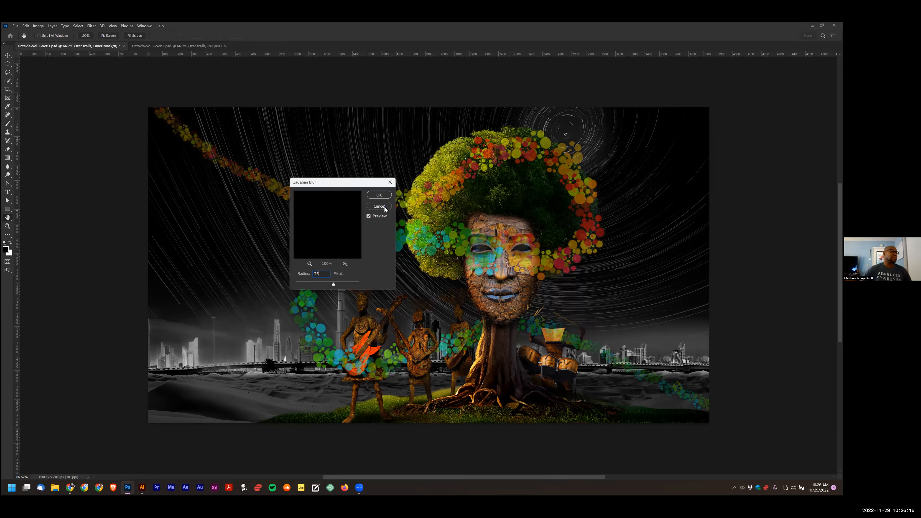
click(379, 196)
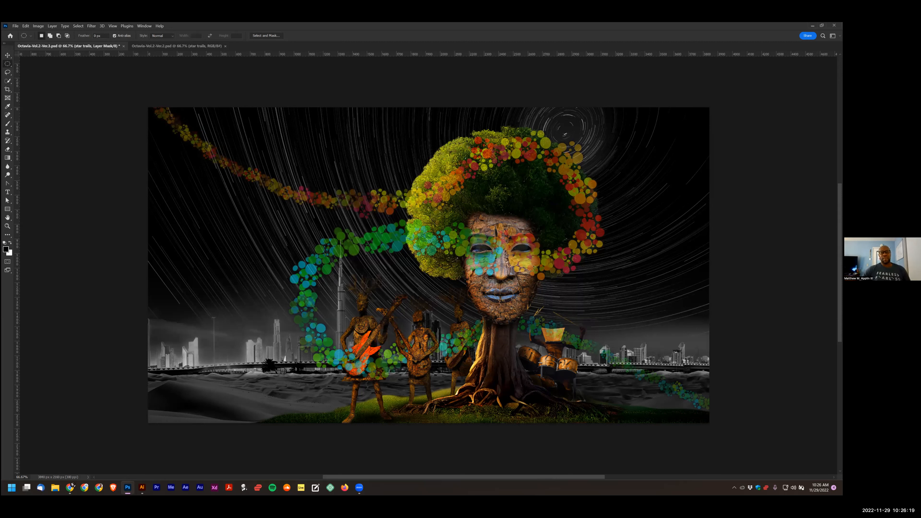
Remove the soft-masked bright star trails from the sky, keeping the Apply Layer Mask history state and leaving the black star trails layer
key(ctrl+2)
key(Delete)
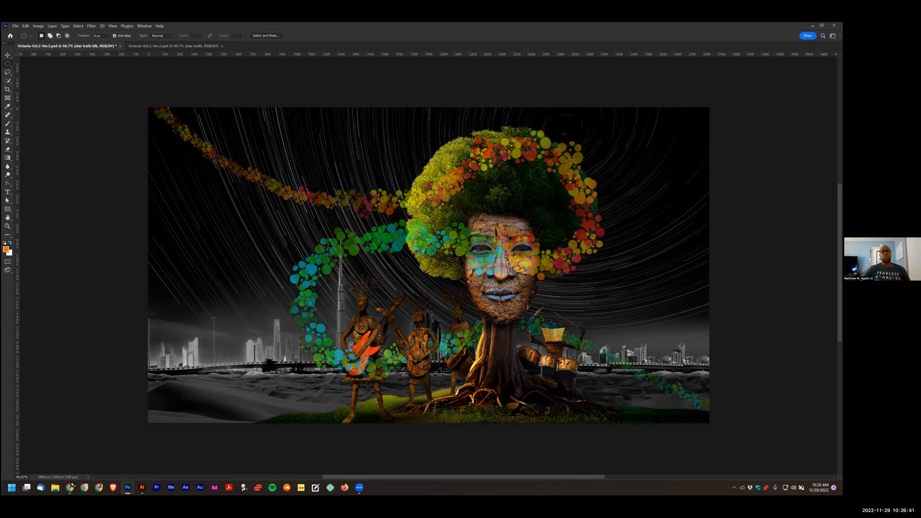
key(ctrl+z)
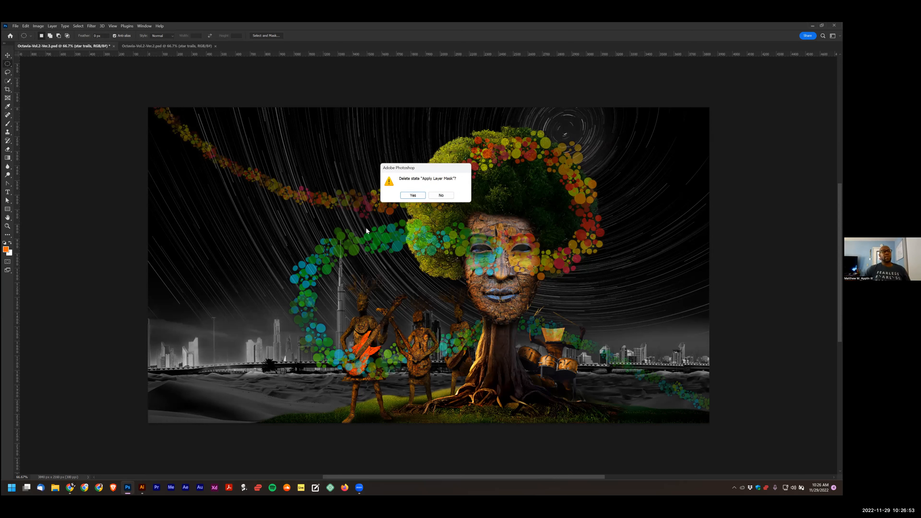
click(435, 197)
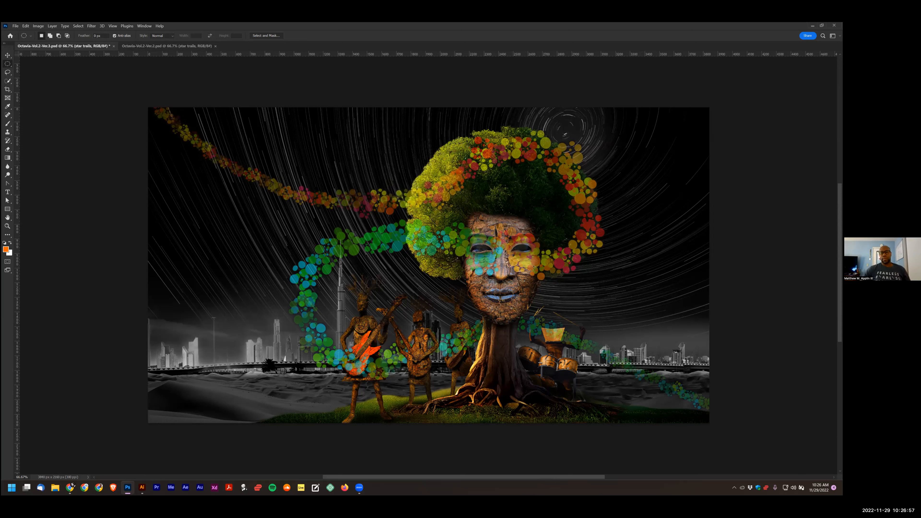
key(ctrl+z)
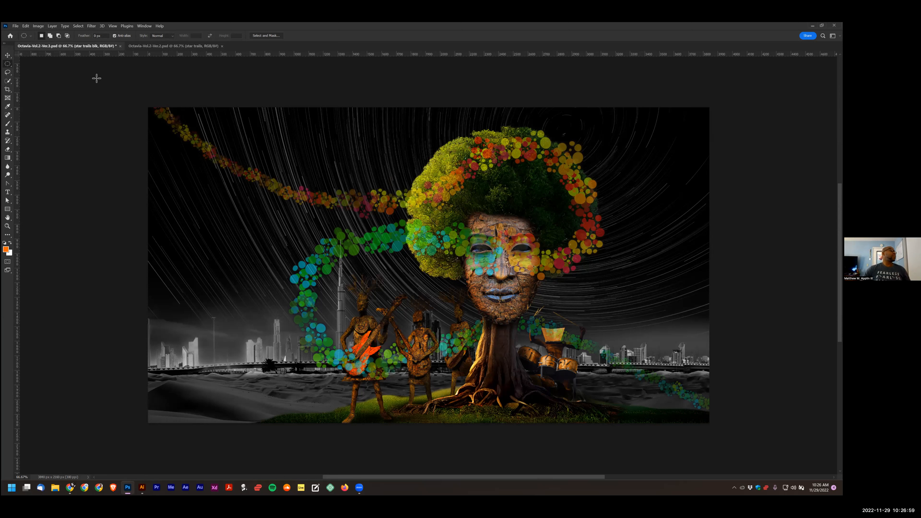
Browse the Nature folder of the Stock Photo Library for an image to open
key(ctrl+o)
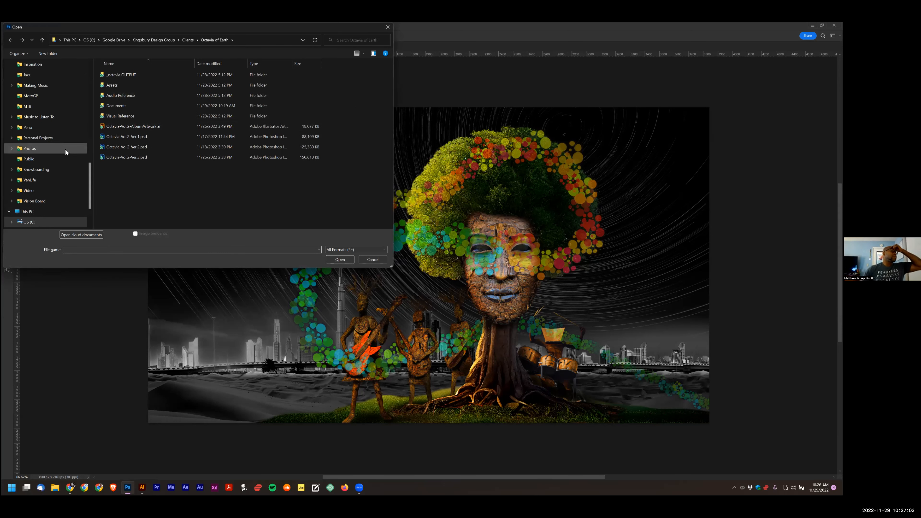
scroll(65, 149, up, 4)
scroll(65, 148, up, 5)
click(37, 201)
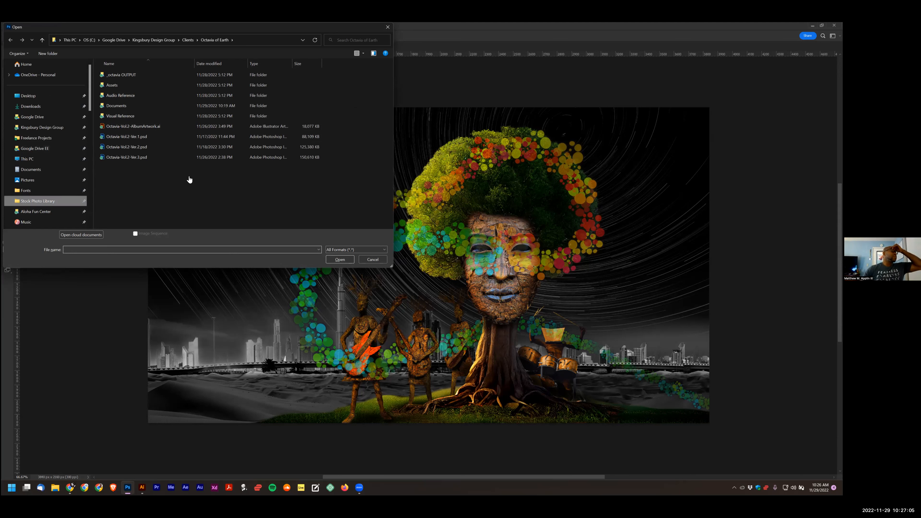
scroll(130, 197, down, 12)
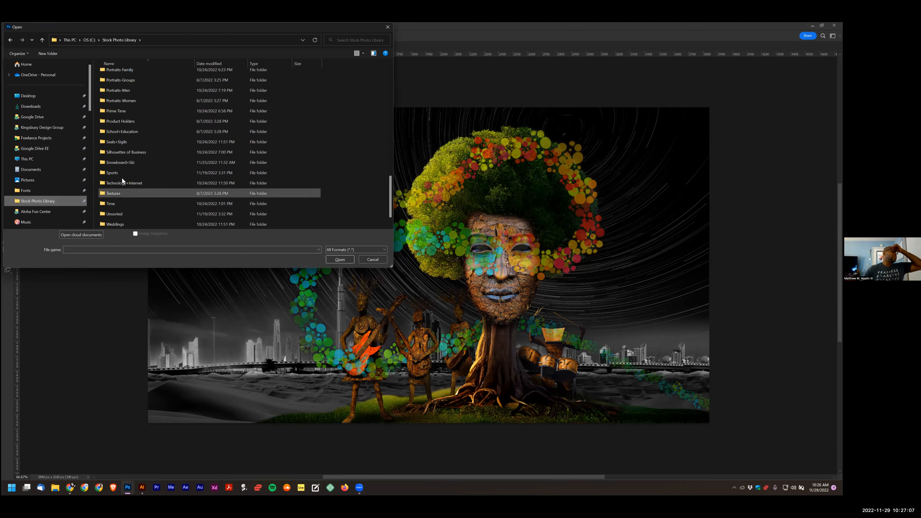
scroll(125, 152, up, 5)
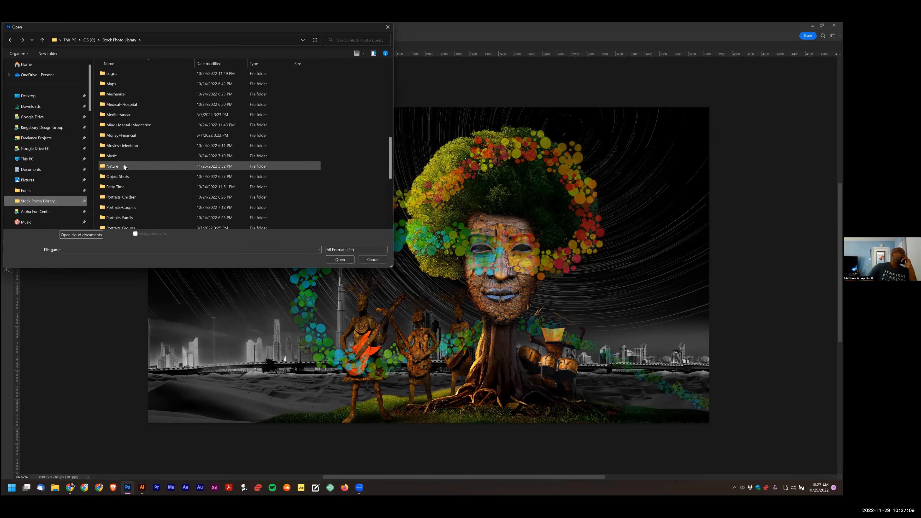
click(124, 166)
double_click(116, 167)
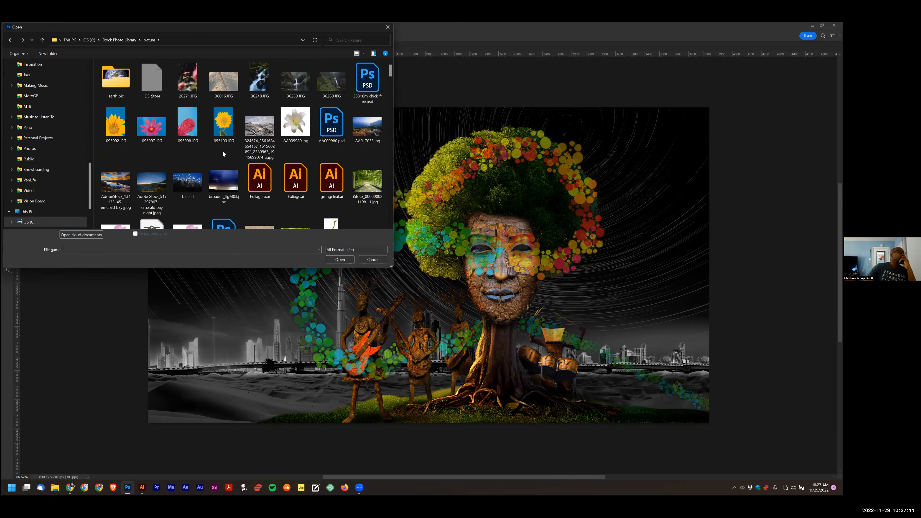
scroll(222, 151, down, 10)
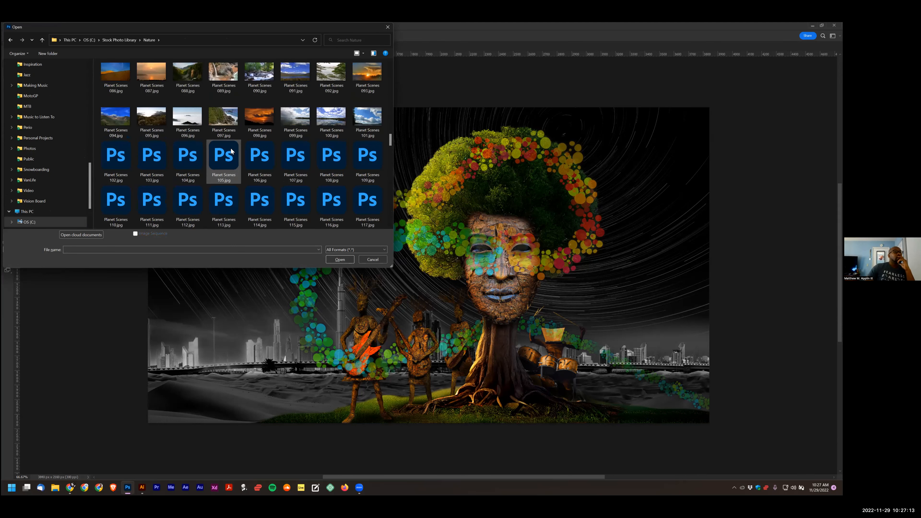
scroll(230, 147, down, 15)
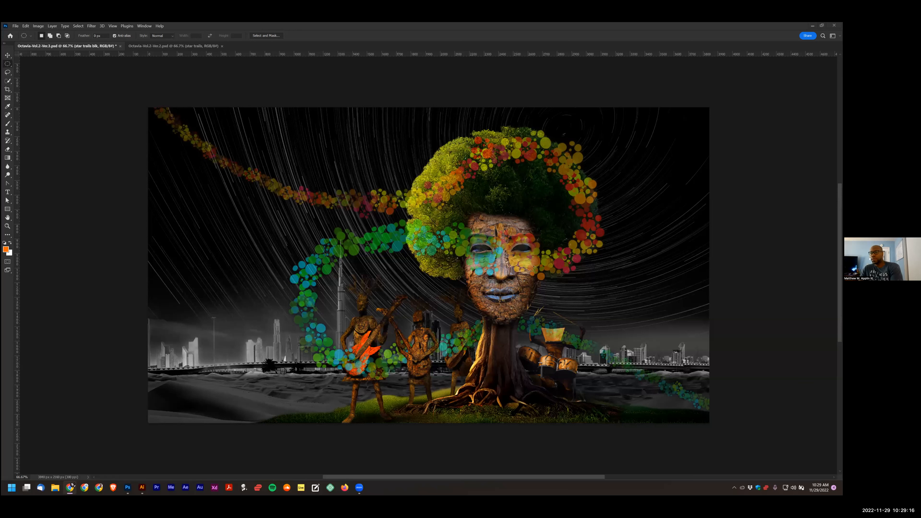
Open the Shutterstock star trails photo and crop it to a full-width rectangle that cuts off the dark foreground below the city lights
click(598, 249)
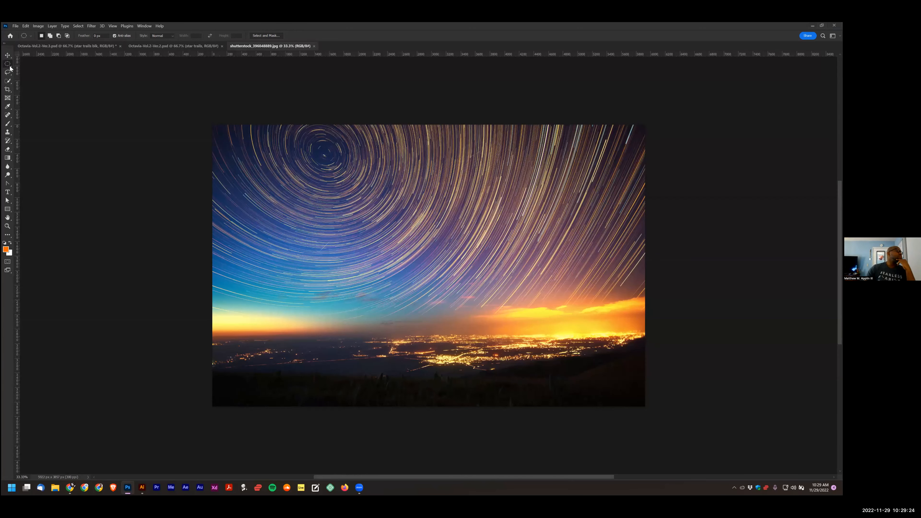
right_click(10, 67)
click(27, 65)
drag(200, 113, 691, 354)
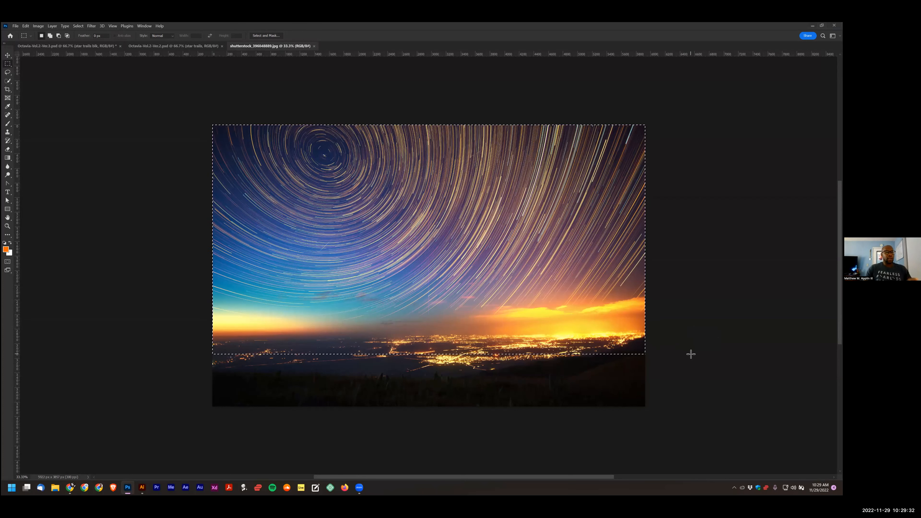
key(alt+i)
key(p)
key(ctrl+d)
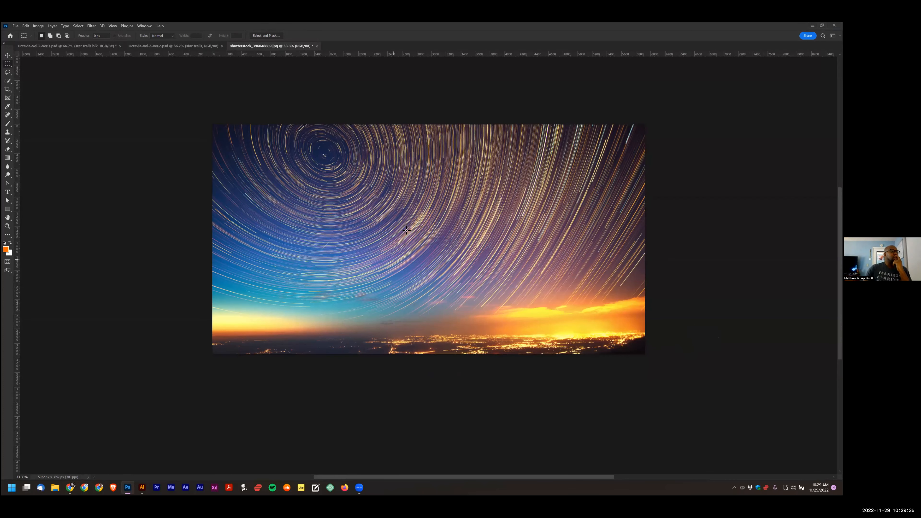
Flip the cropped star trails photo's canvas horizontally
click(103, 25)
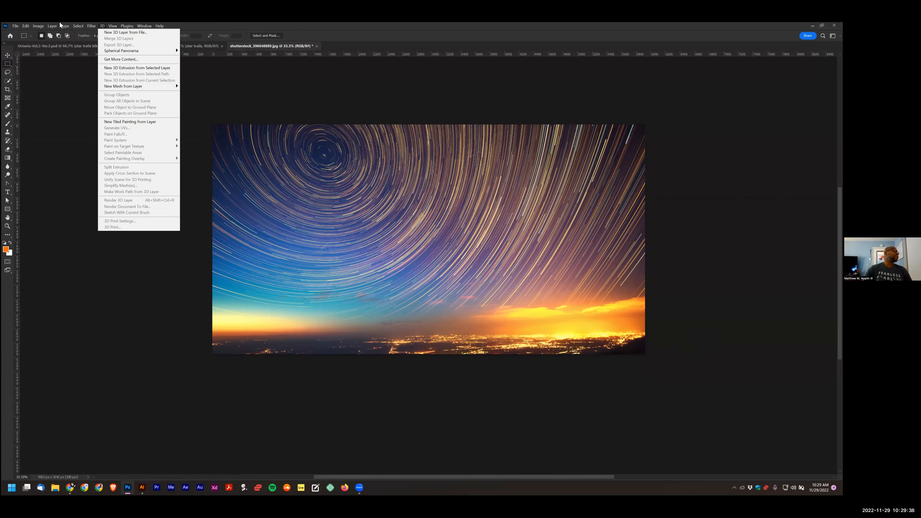
mouse_move(40, 28)
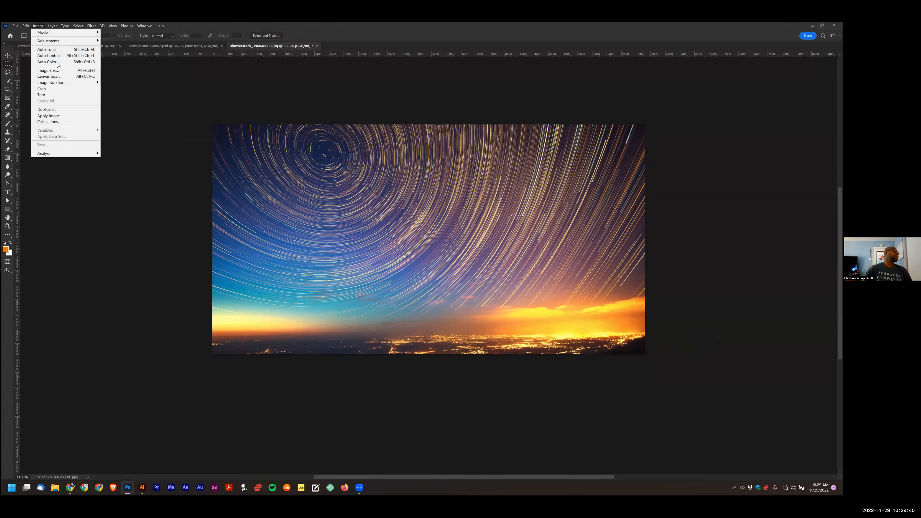
mouse_move(66, 83)
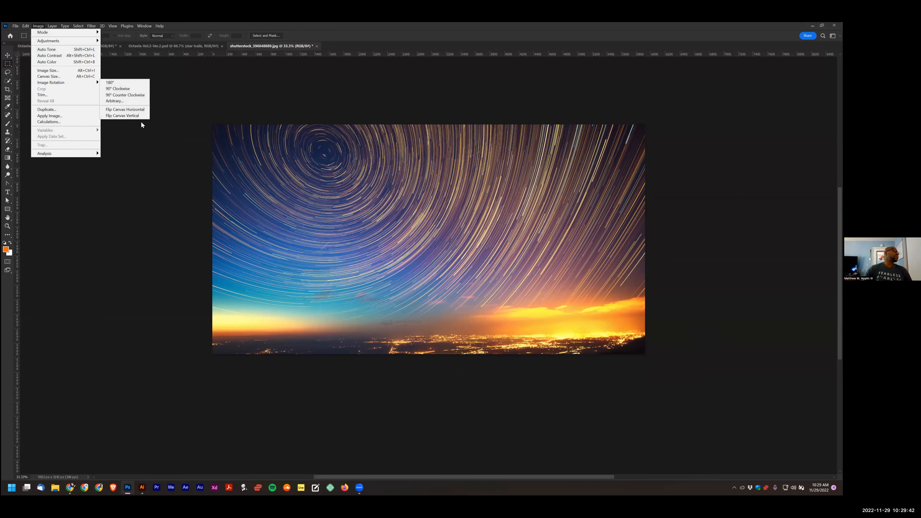
click(134, 109)
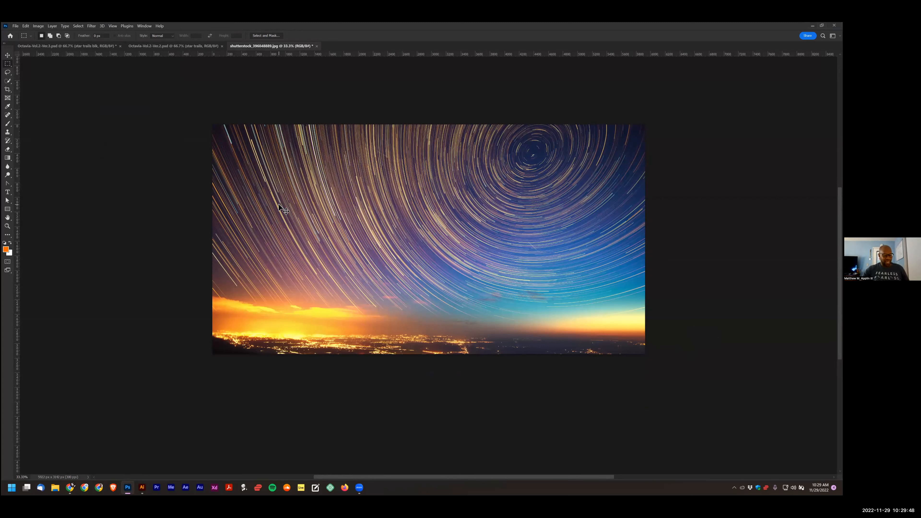
Copy the entire flipped star trails photo and paste it behind the skyline in Octavia-Vol.2-Ver.3.psd
key(ctrl+a)
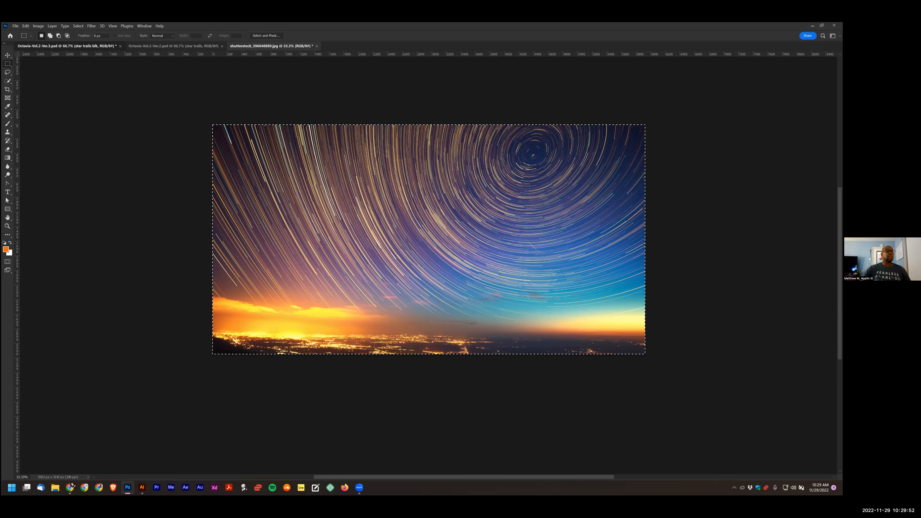
key(ctrl+Tab)
key(ctrl+v)
Scale the pasted star trails to about 65% to match the artwork's width and move them up slightly past its upper edge
key(ctrl+minus)
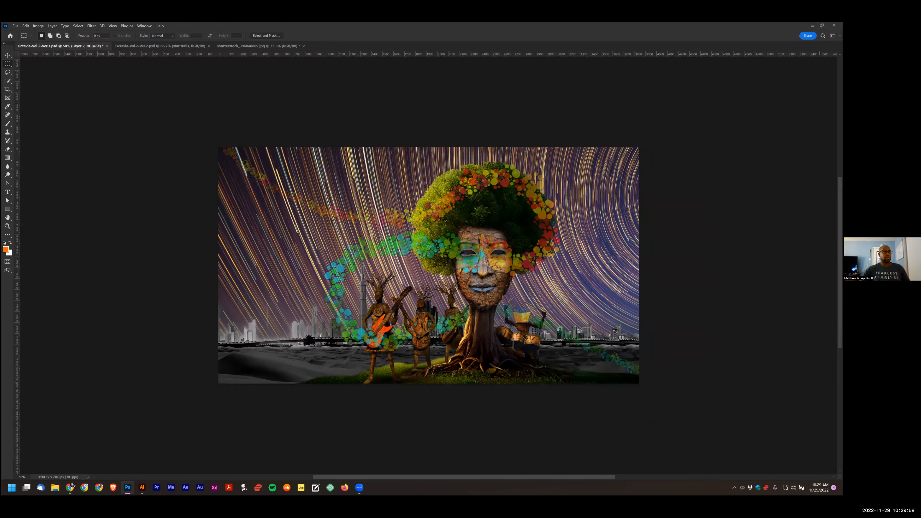
key(ctrl+minus)
key(ctrl+t)
drag(719, 415, 572, 314)
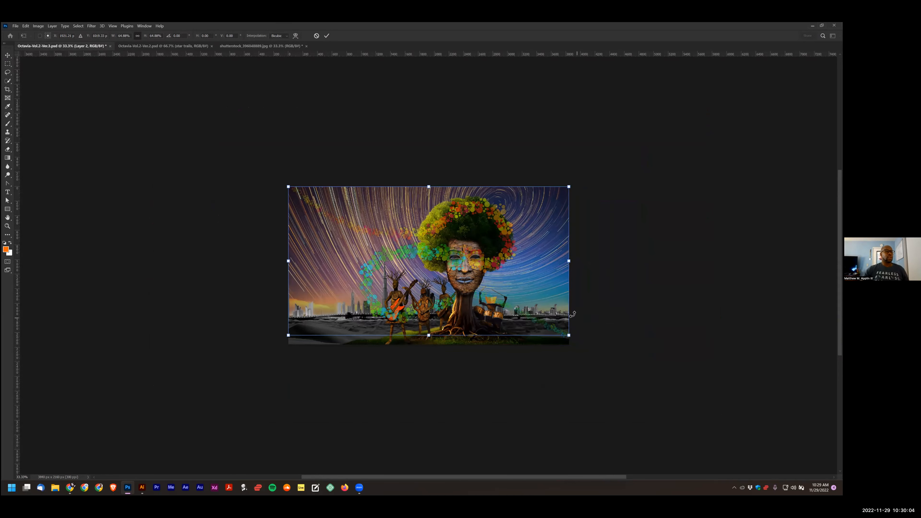
drag(542, 252, 543, 243)
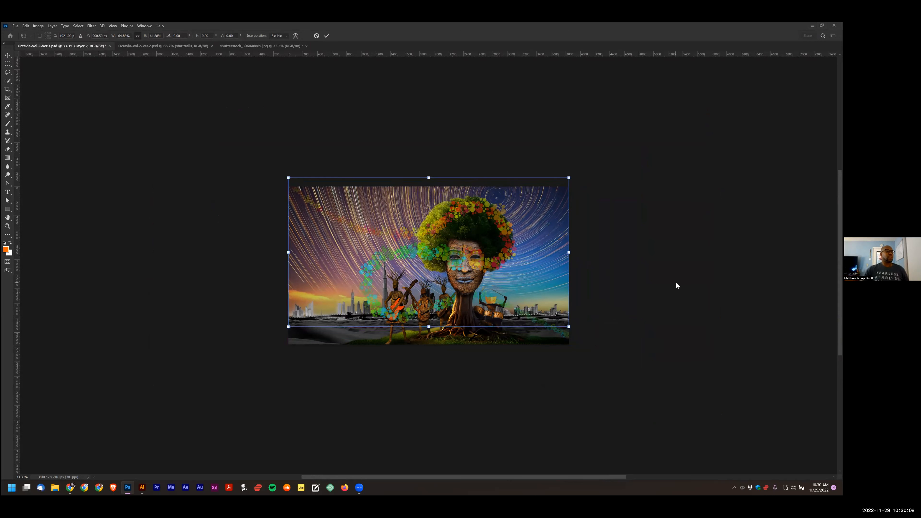
key(Return)
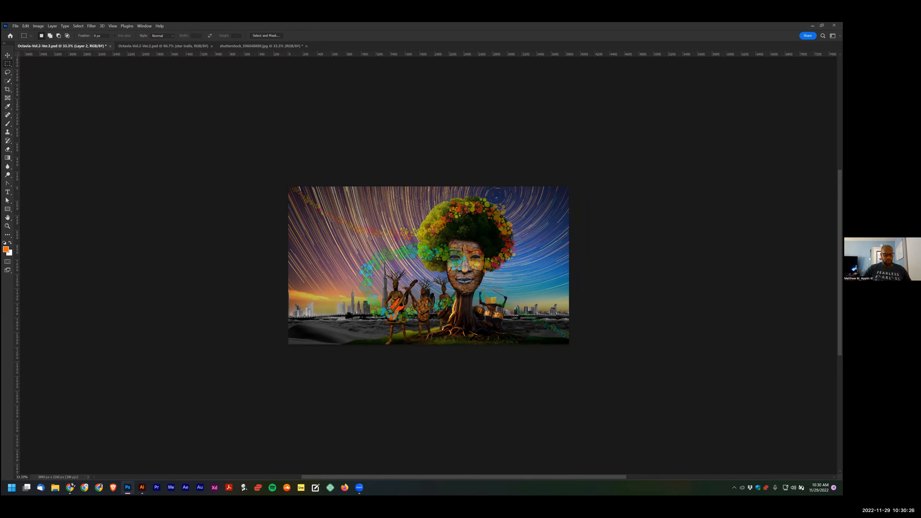
Name the pasted photo layer "star trail original" and duplicate it
key(alt+[)
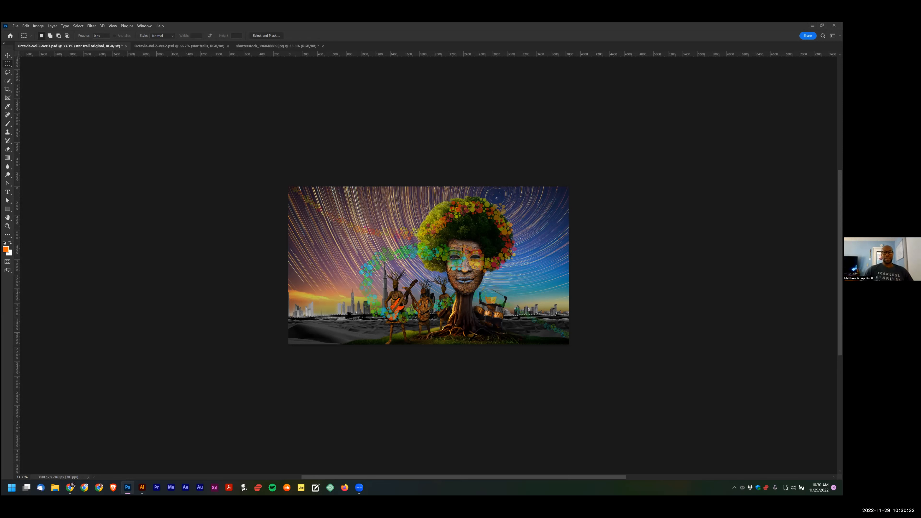
key(ctrl+j)
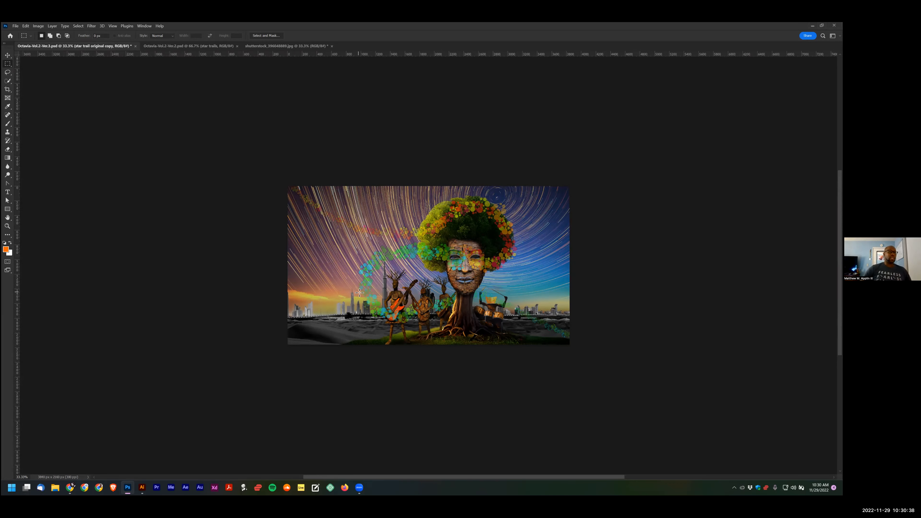
key(ctrl+plus)
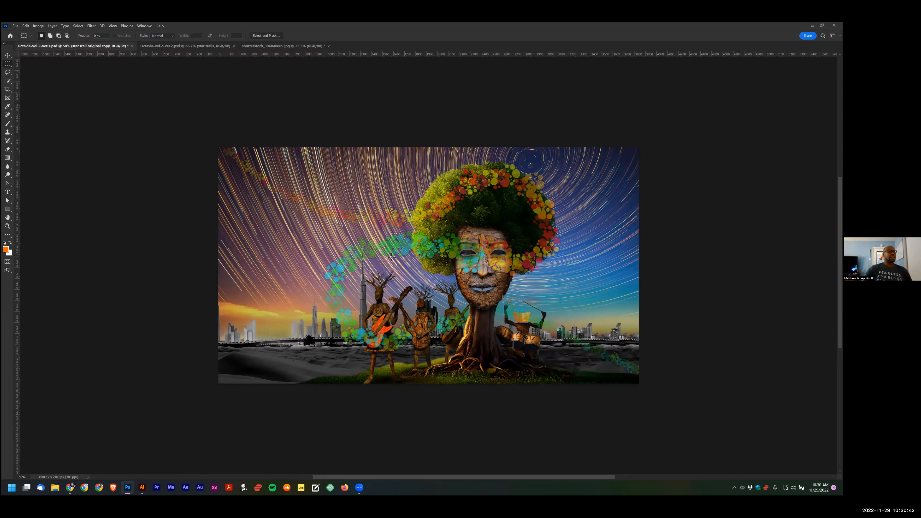
key(ctrl+l)
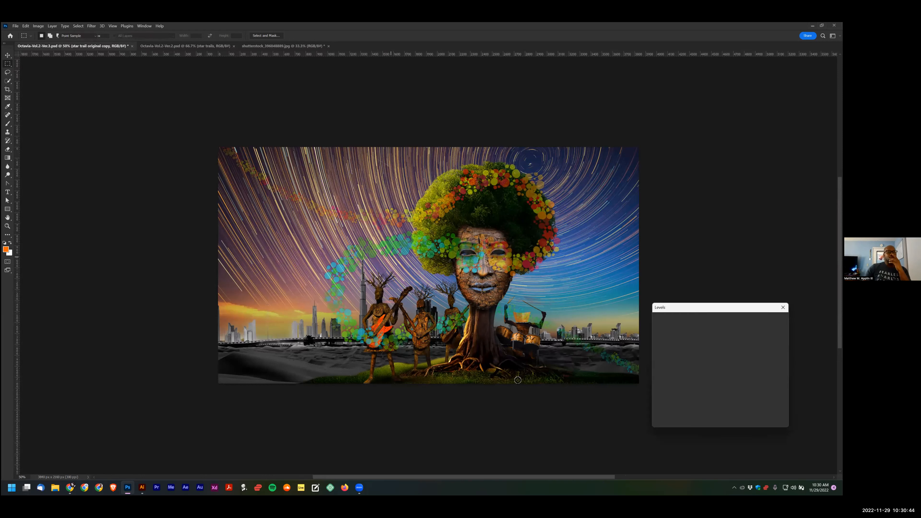
drag(661, 381, 691, 379)
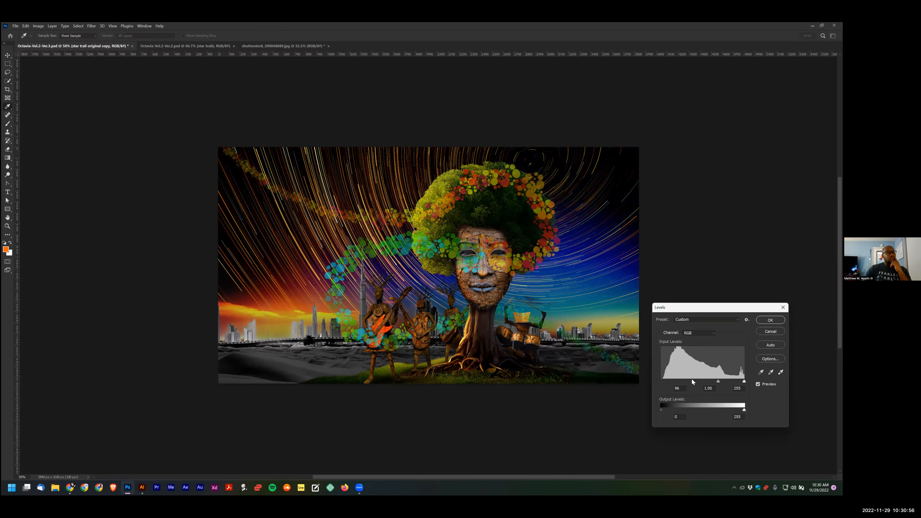
mouse_move(718, 382)
mouse_down()
mouse_move(737, 382)
mouse_move(702, 381)
mouse_up()
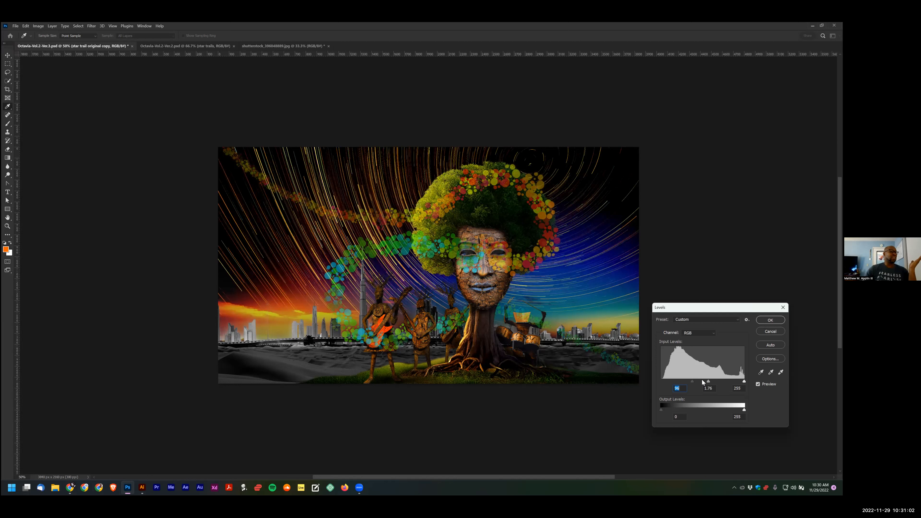
click(700, 332)
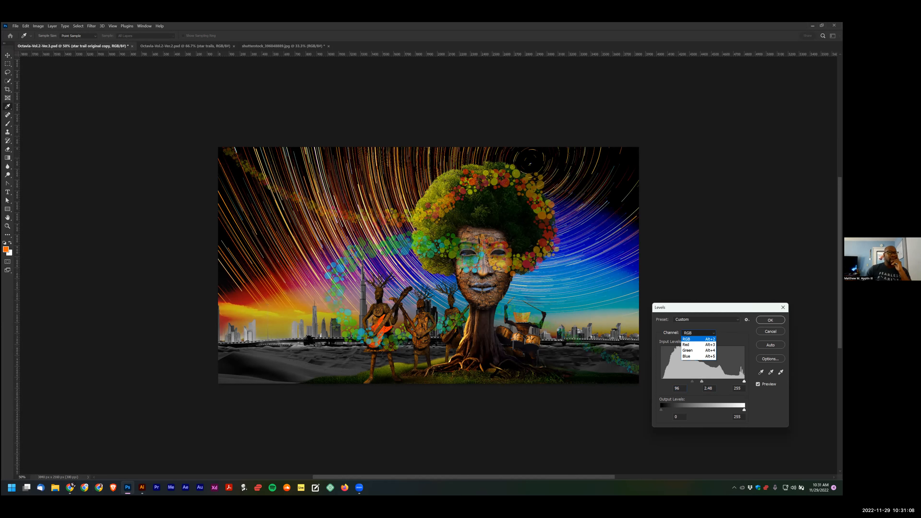
key(Escape)
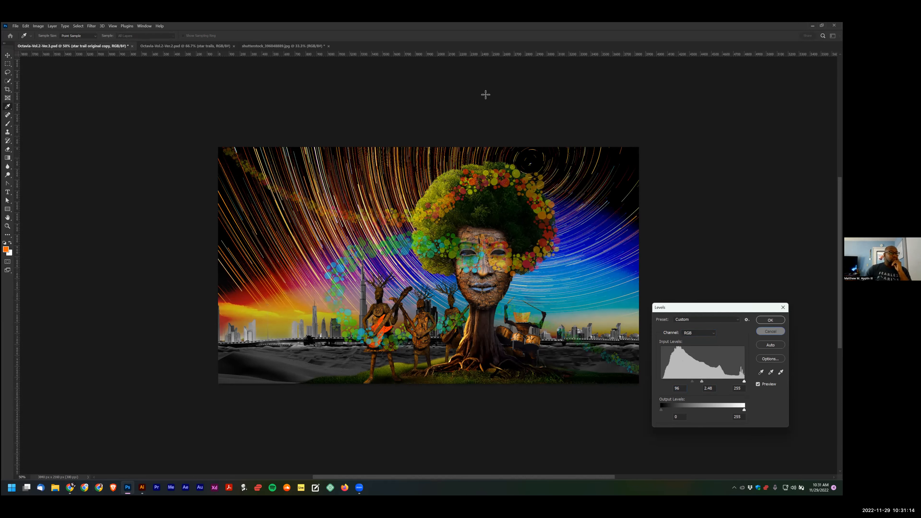
key(Escape)
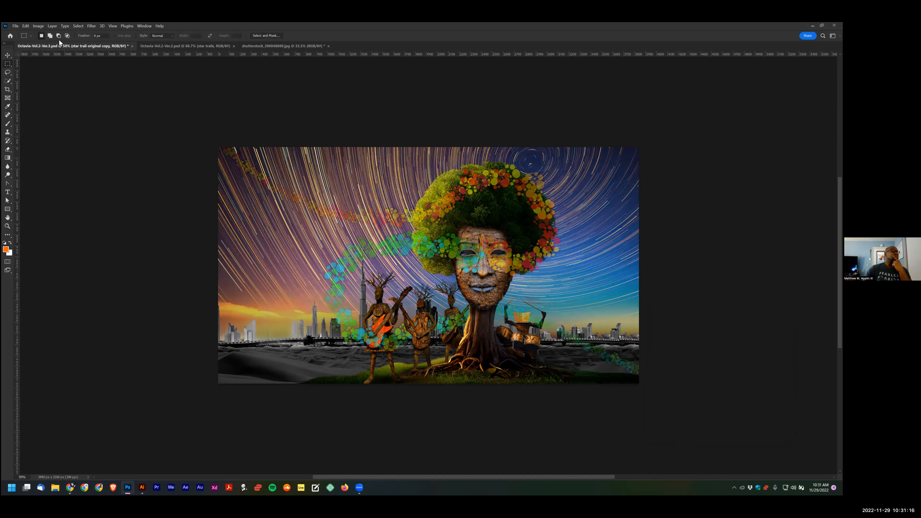
Switch to the star trails photo document and convert it to Lab Color mode
key(ctrl+shift+Tab)
click(38, 26)
mouse_move(62, 33)
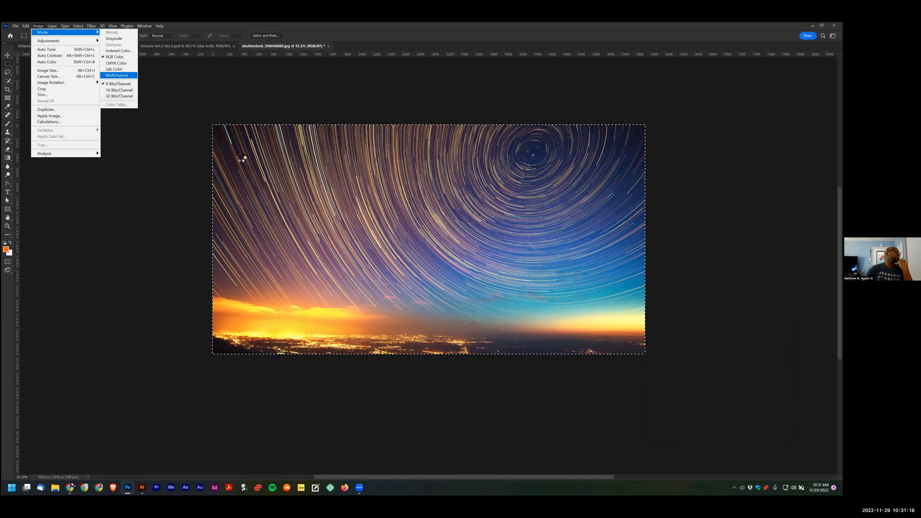
click(115, 68)
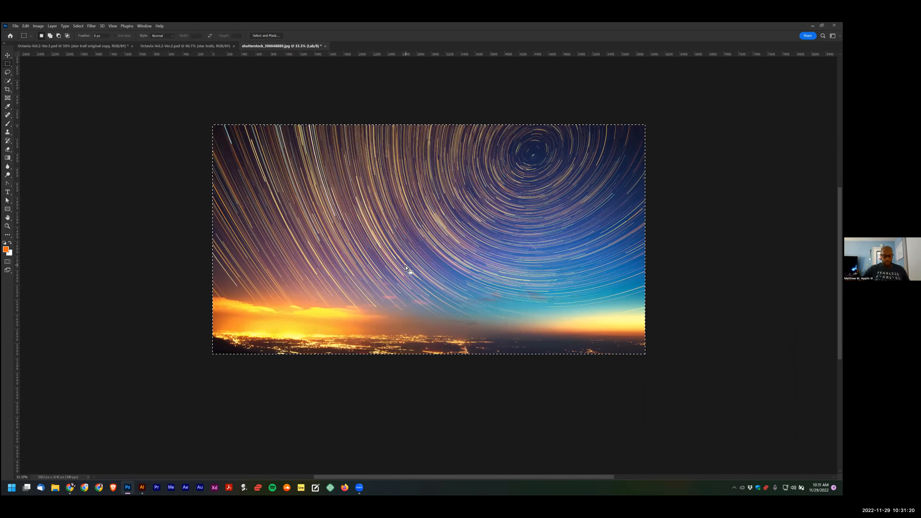
Adjust the Lightness channel with Levels, using midtone 0.70 and output white 190, and convert the photo back to RGB Color
key(ctrl+l)
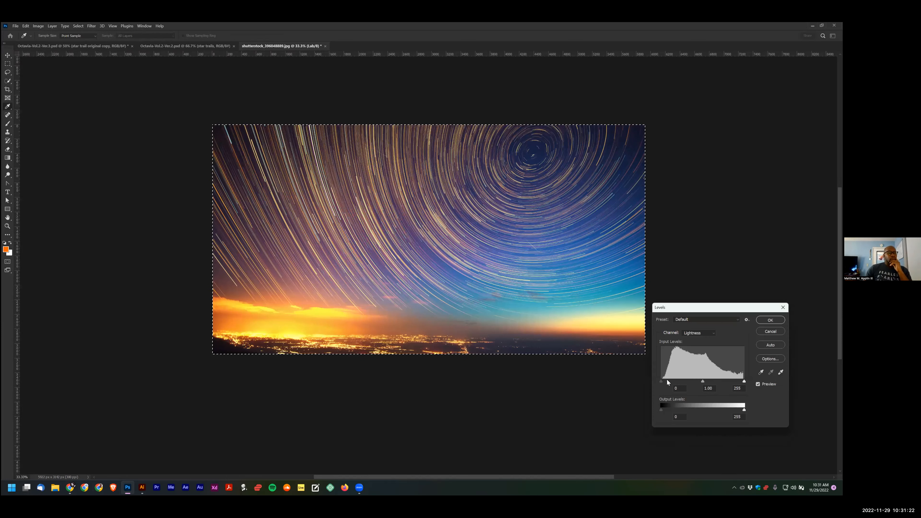
drag(664, 380, 684, 380)
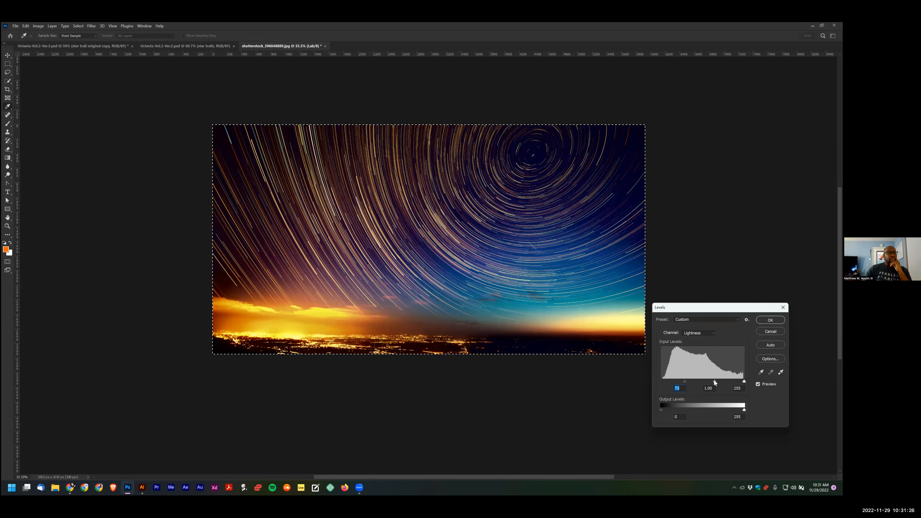
mouse_move(717, 378)
mouse_down()
mouse_move(732, 377)
mouse_move(724, 381)
mouse_up()
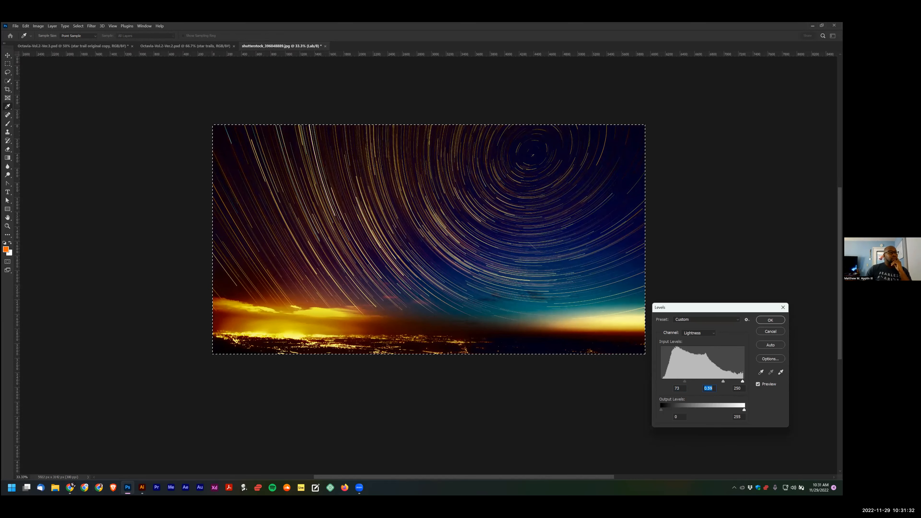
key(Tab)
drag(744, 408, 705, 412)
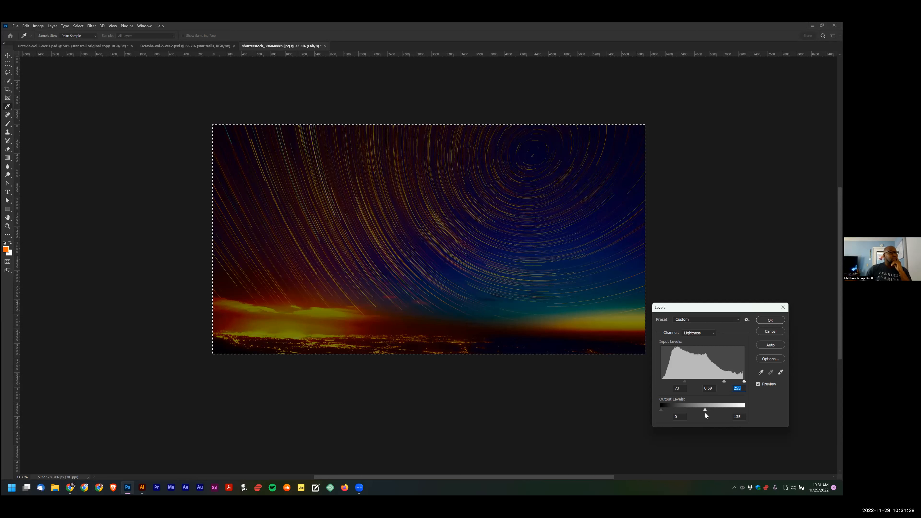
drag(684, 382, 655, 383)
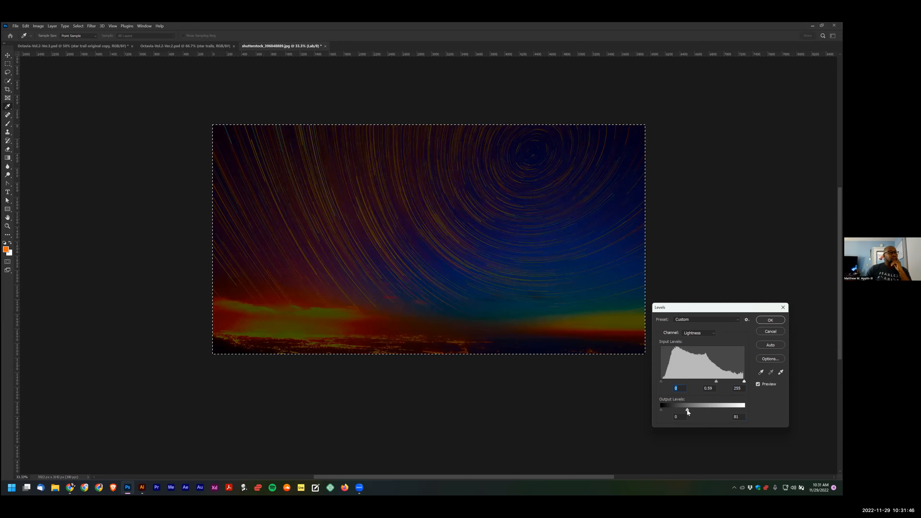
drag(687, 410, 723, 406)
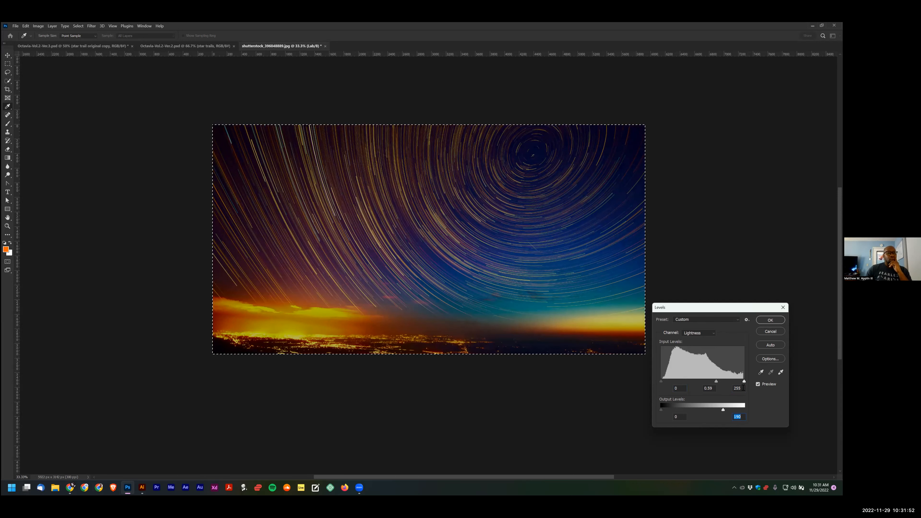
drag(716, 381, 699, 384)
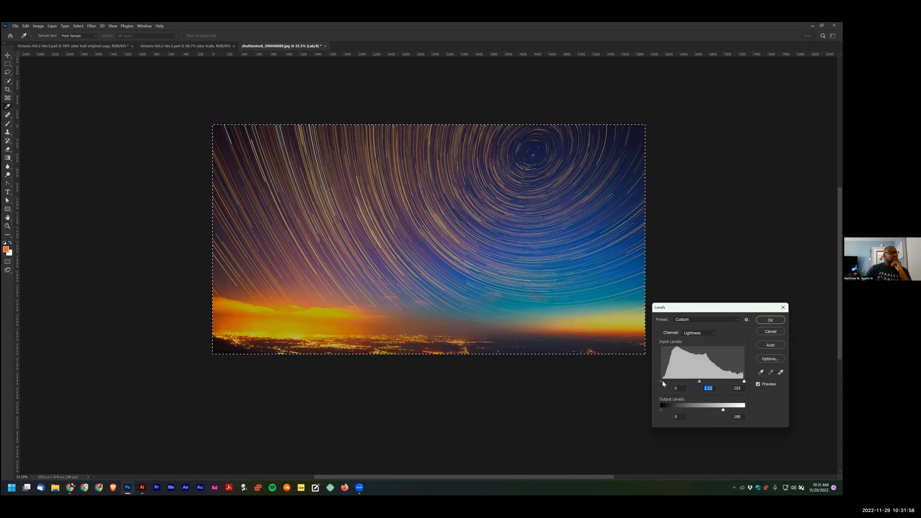
drag(678, 379, 713, 379)
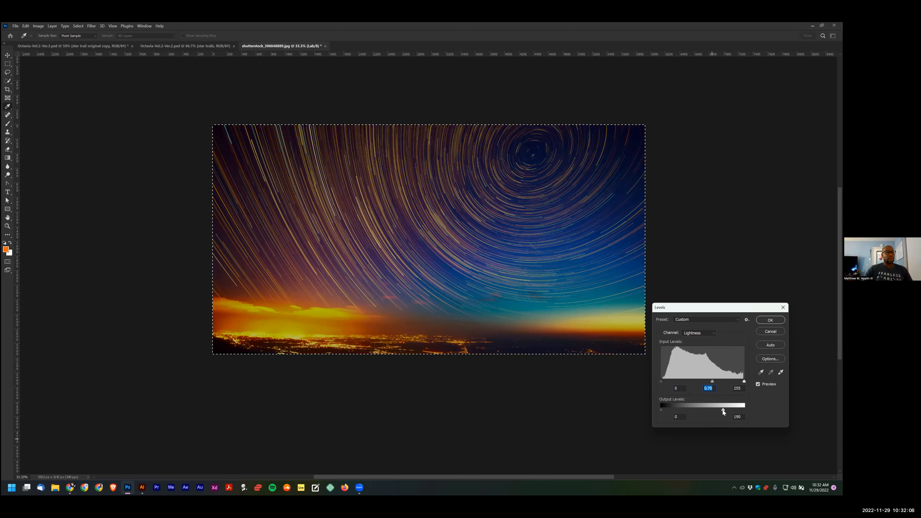
key(Return)
key(m)
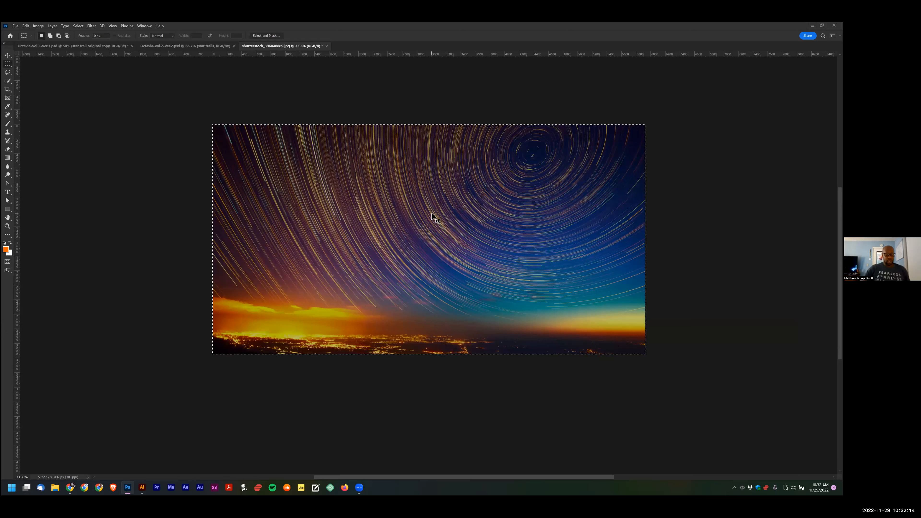
Reduce the star trails photo's colour saturation with a Hue/Saturation adjustment
key(ctrl+u)
mouse_move(694, 172)
mouse_down()
mouse_move(714, 173)
mouse_move(662, 174)
mouse_move(678, 176)
mouse_move(680, 189)
mouse_move(670, 190)
mouse_move(694, 189)
mouse_up()
key(Return)
key(m)
Try darkening the star trails photo with a Levels black input of 50, and undo the adjustment
key(ctrl+l)
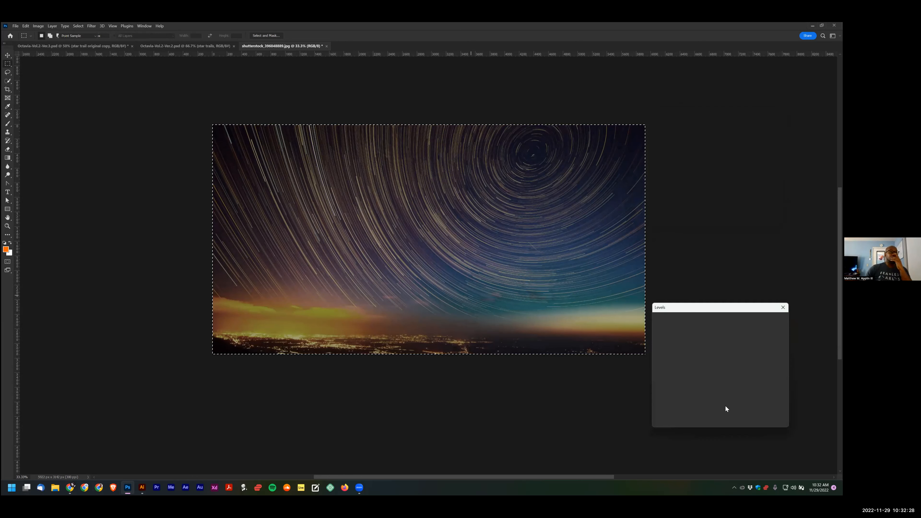
drag(745, 380, 680, 380)
key(ctrl+z)
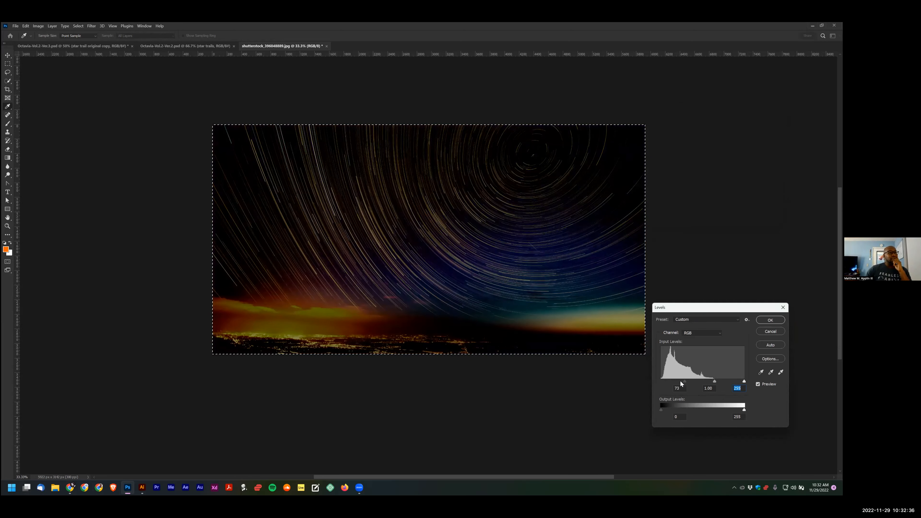
double_click(676, 388)
text(50)
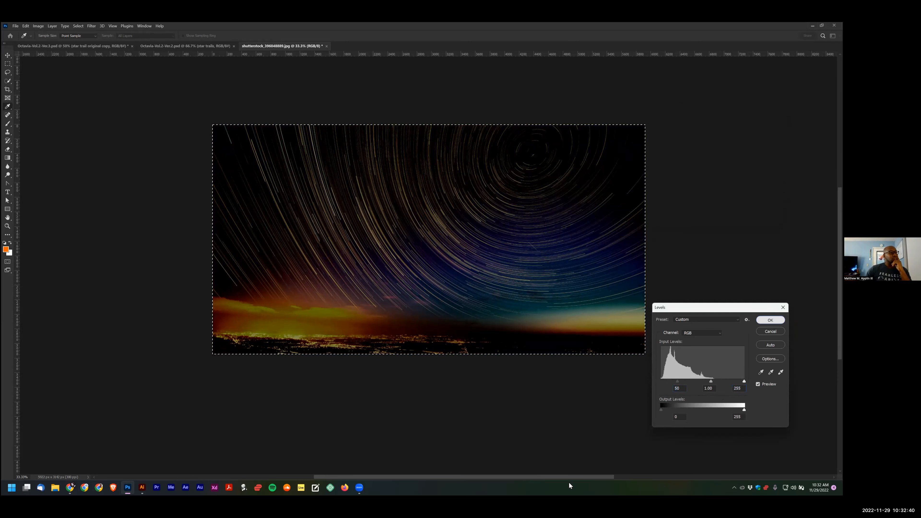
key(Return)
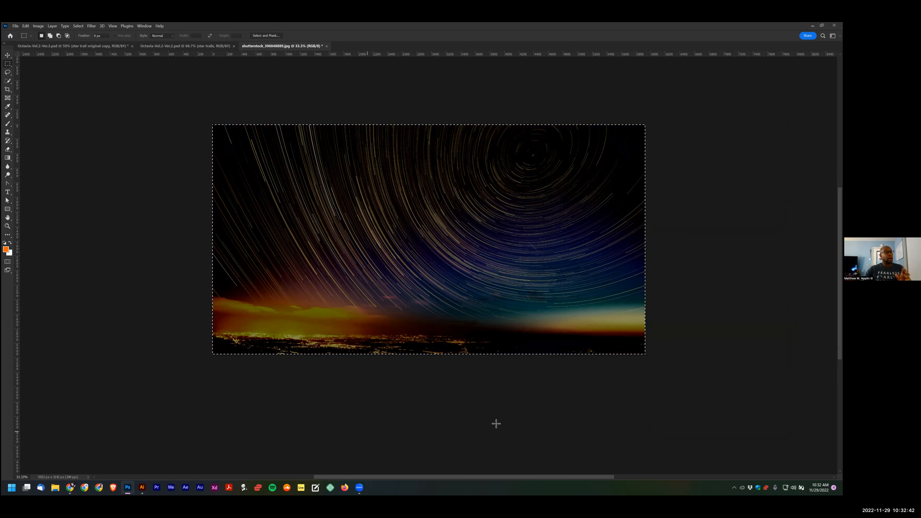
key(ctrl+z)
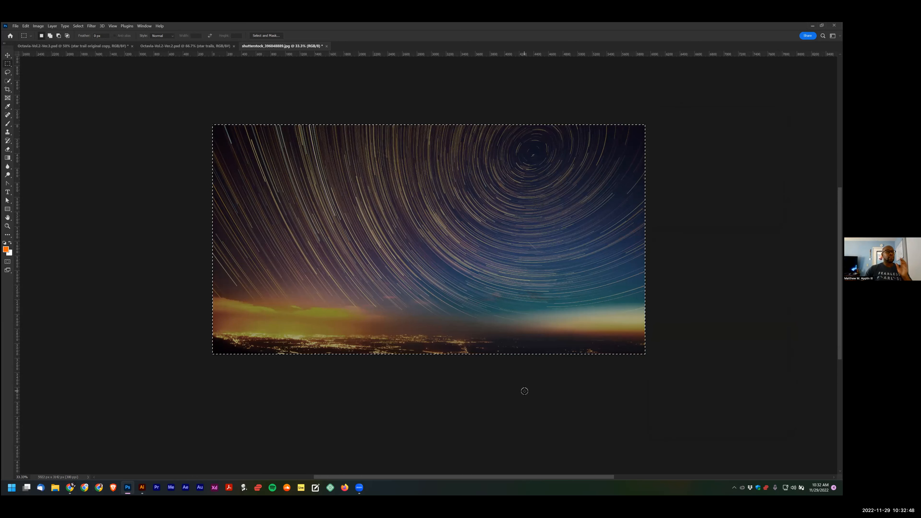
Darken the star trails photo's shadows with Levels, setting the RGB black input to about 40
key(ctrl+l)
drag(660, 381, 671, 382)
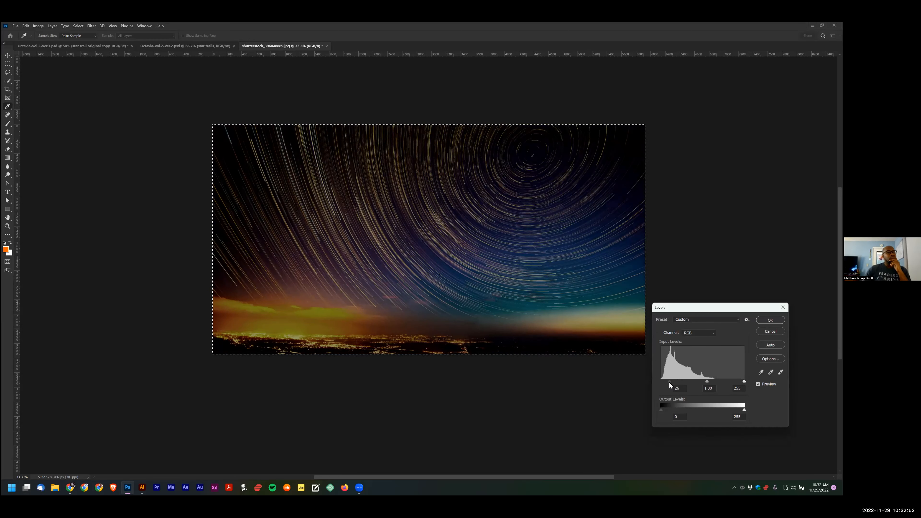
click(669, 382)
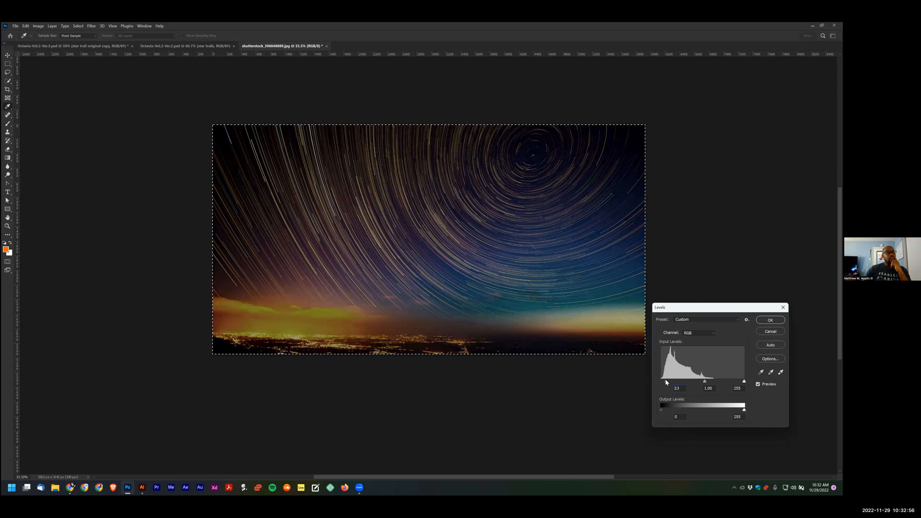
drag(664, 380, 671, 382)
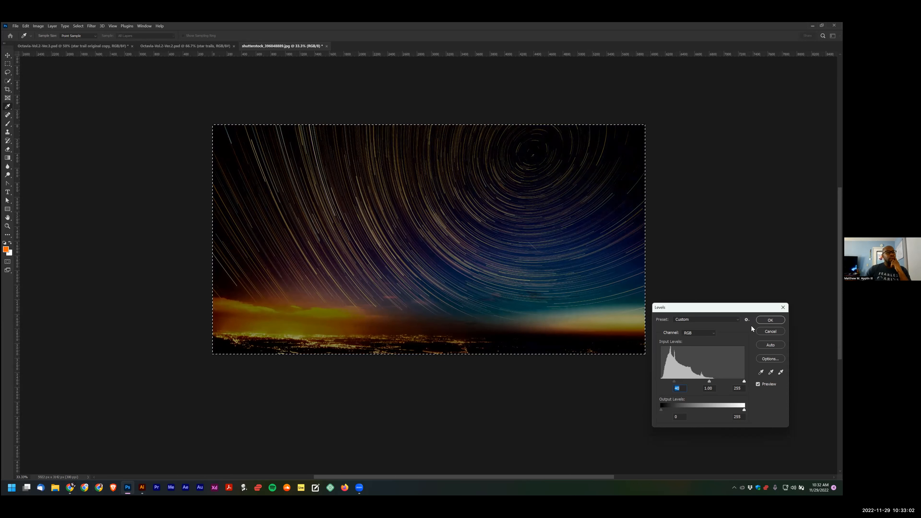
key(Return)
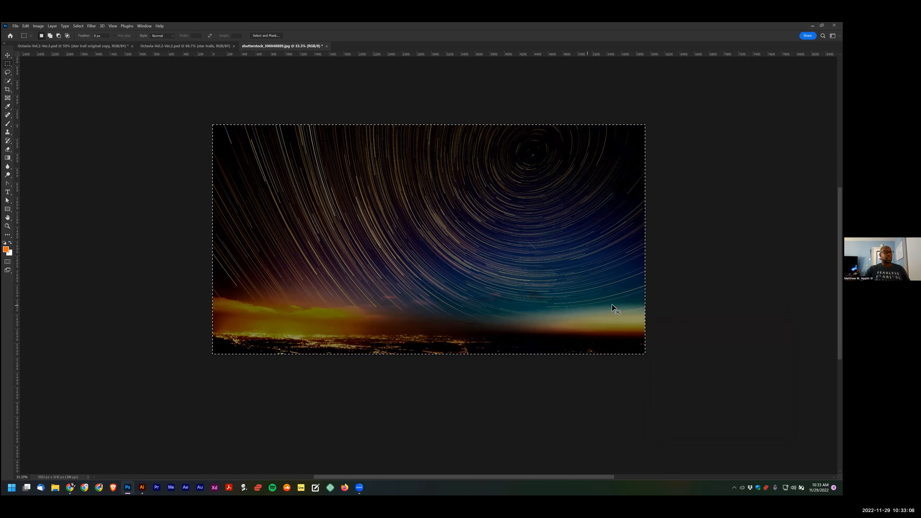
Paste the adjusted star trails photo into Octavia-Vol.2-Ver.3.psd and scale it to about 65% to match the artwork's width
click(86, 45)
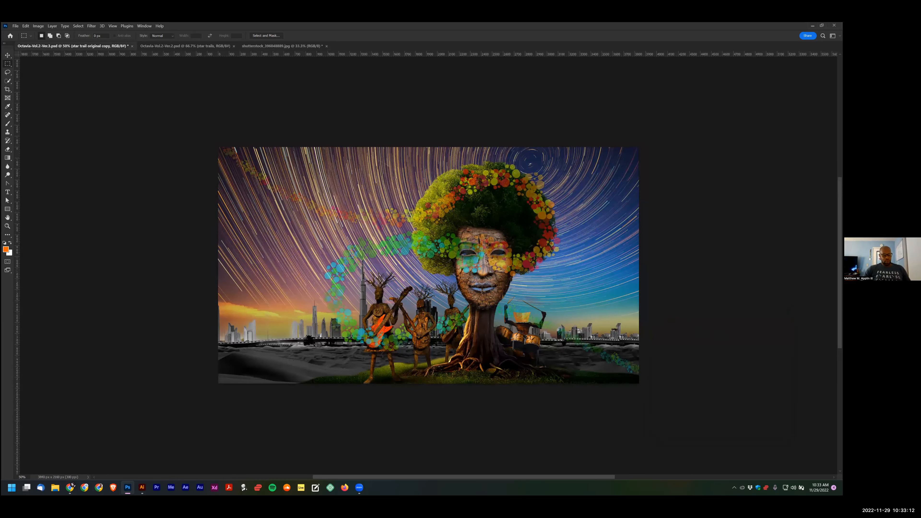
key(ctrl+z)
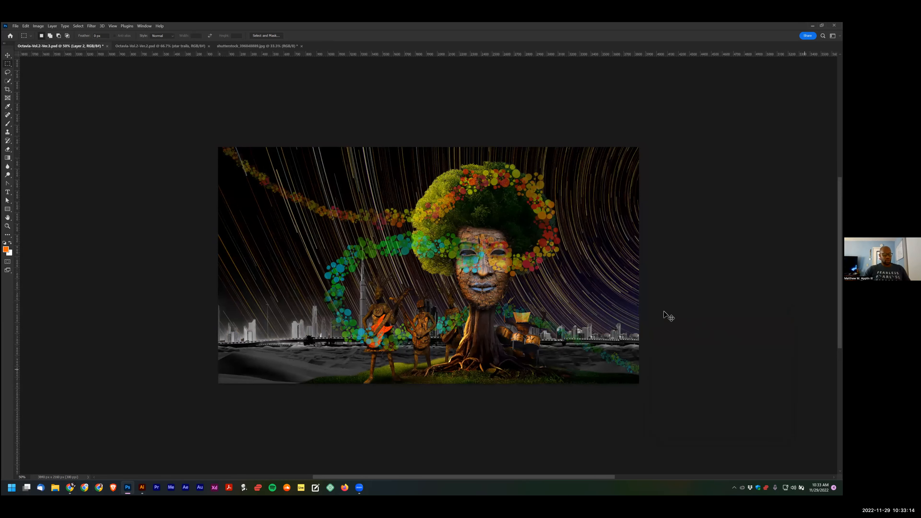
key(ctrl+t)
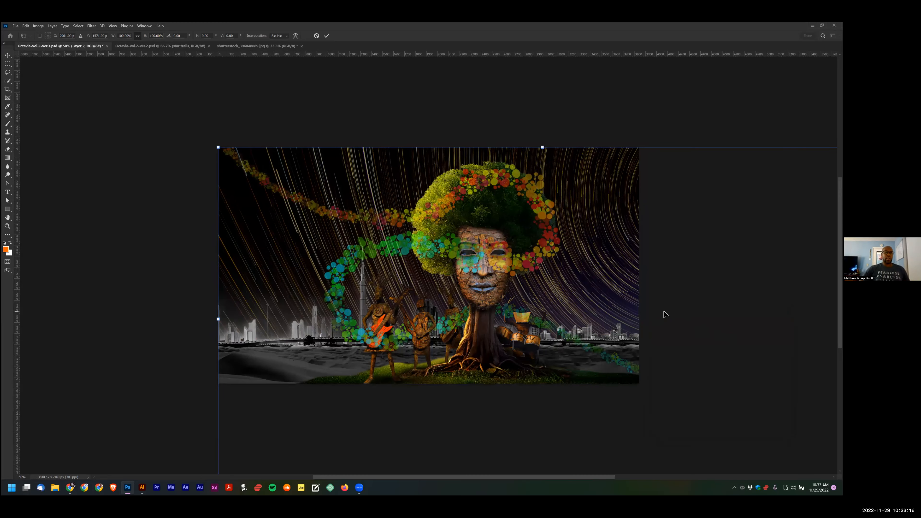
key(ctrl+minus)
key(ctrl+minus)
drag(647, 380, 534, 318)
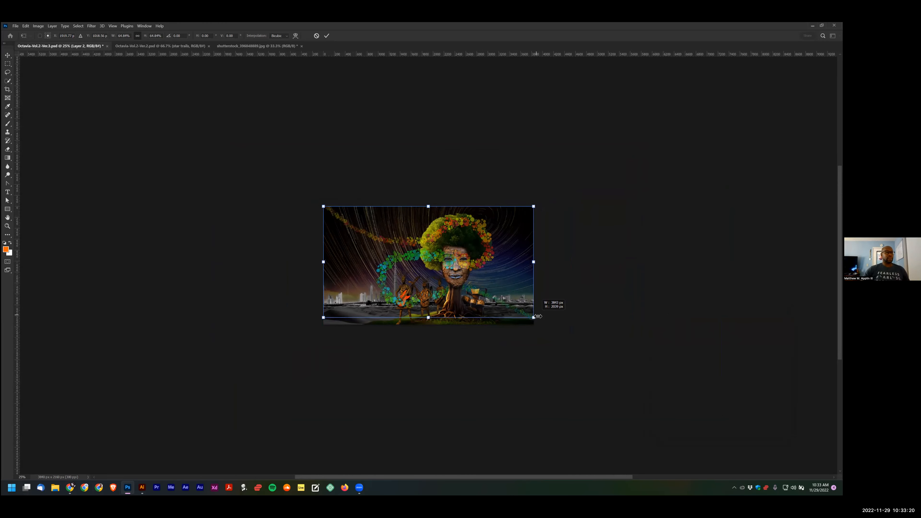
key(Return)
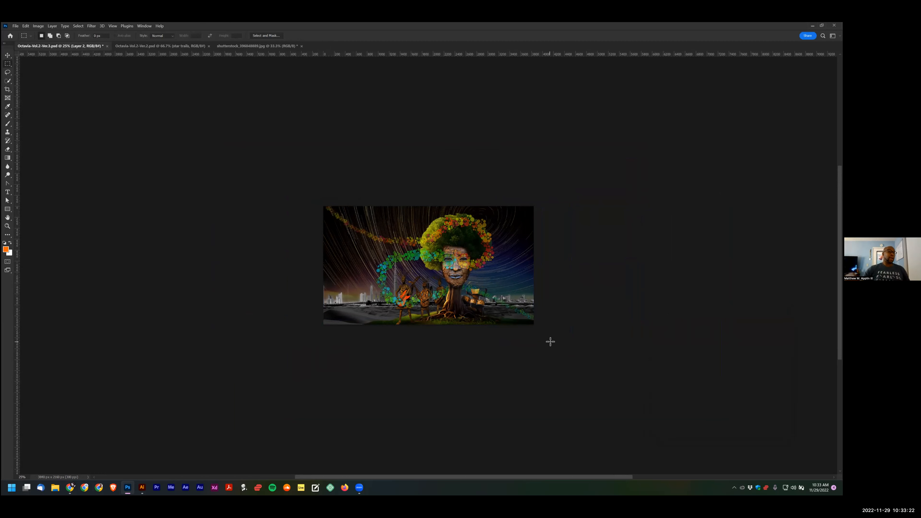
key(ctrl+plus)
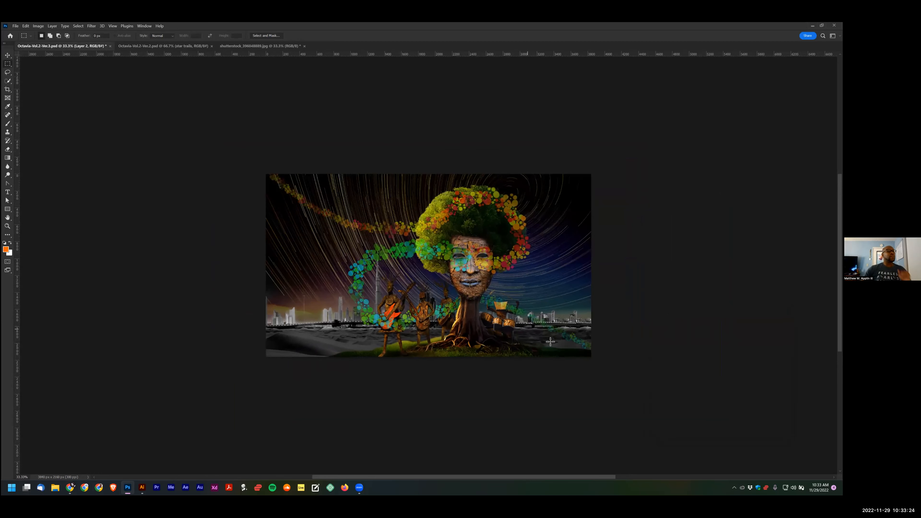
key(ctrl+plus)
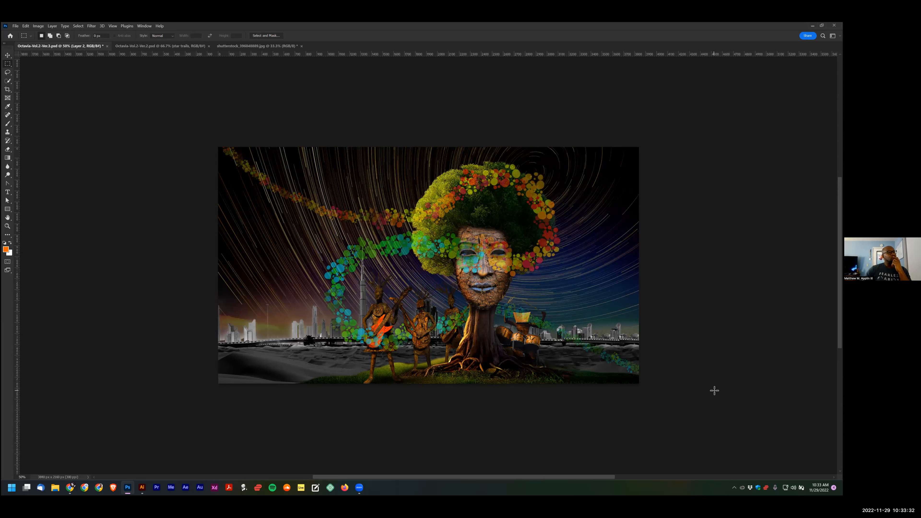
Move the darkened star trails layer up slightly past the artwork's upper edge and enlarge it to about 110% to overlap both sides
click(7, 55)
drag(576, 192, 577, 179)
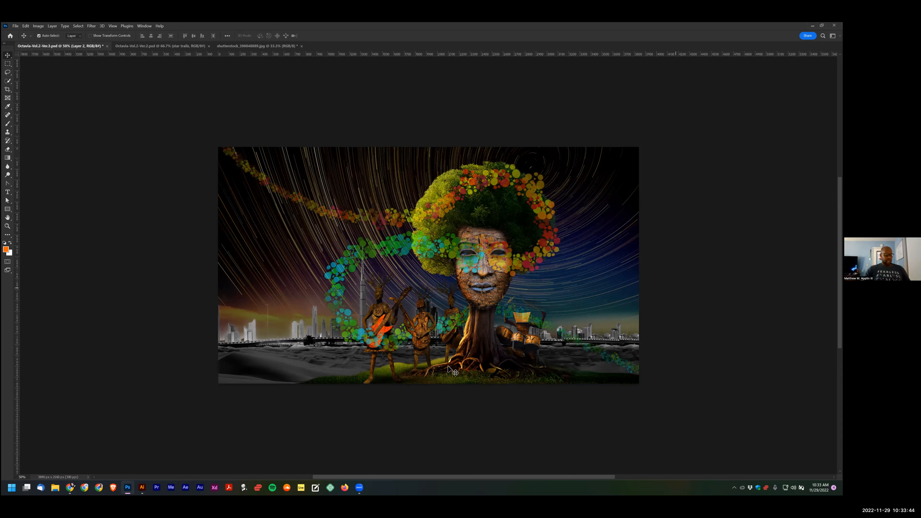
key(ctrl+t)
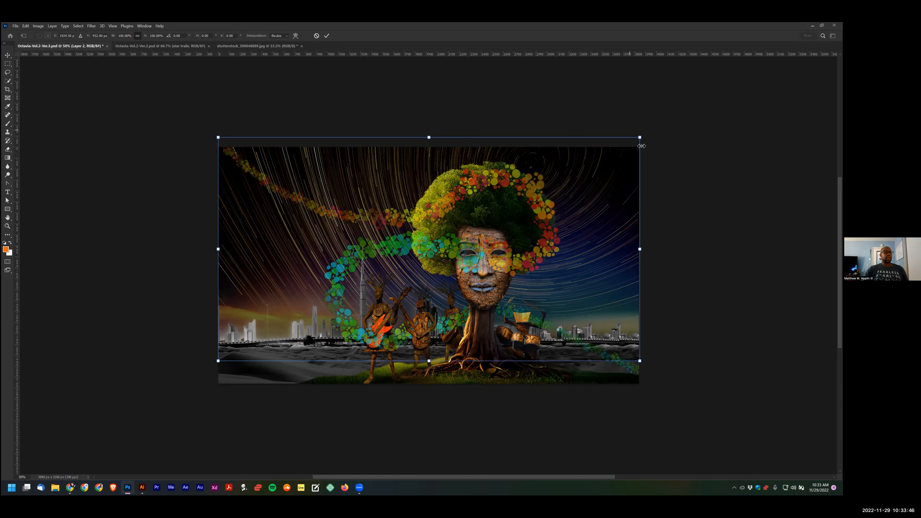
drag(201, 370, 178, 382)
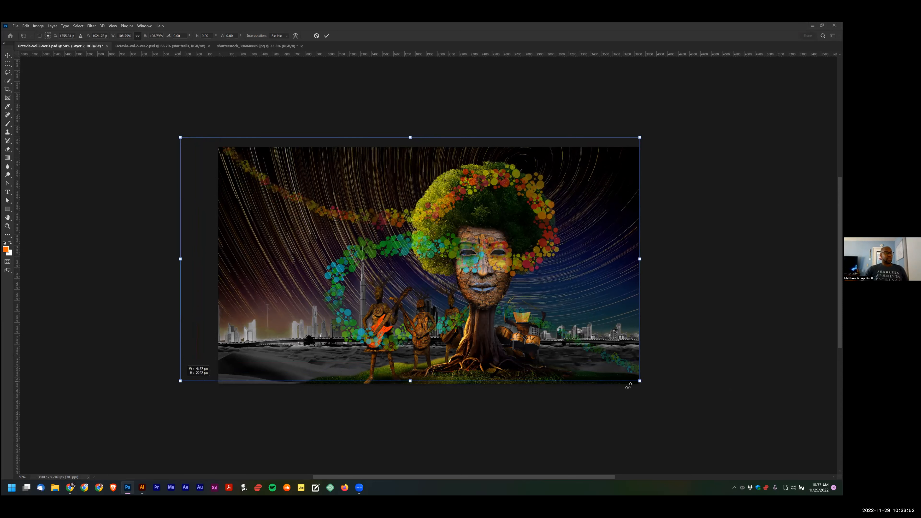
drag(639, 378, 652, 385)
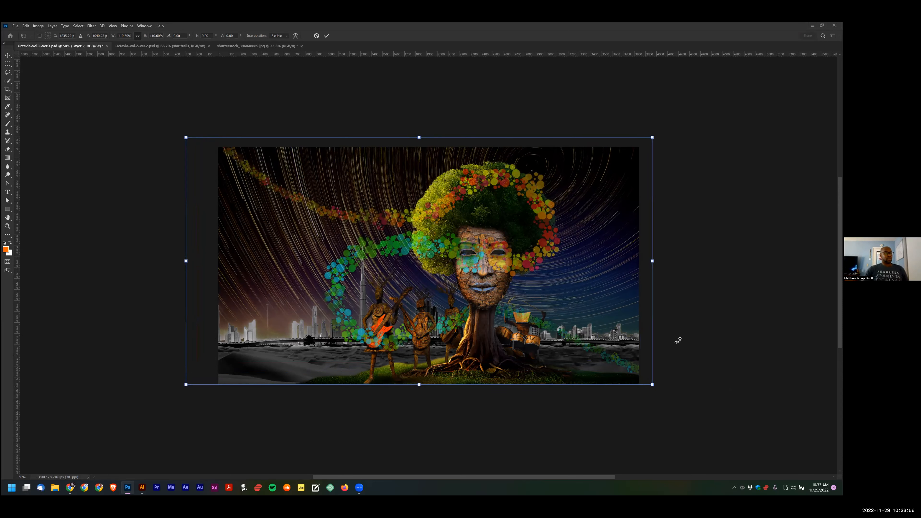
key(Return)
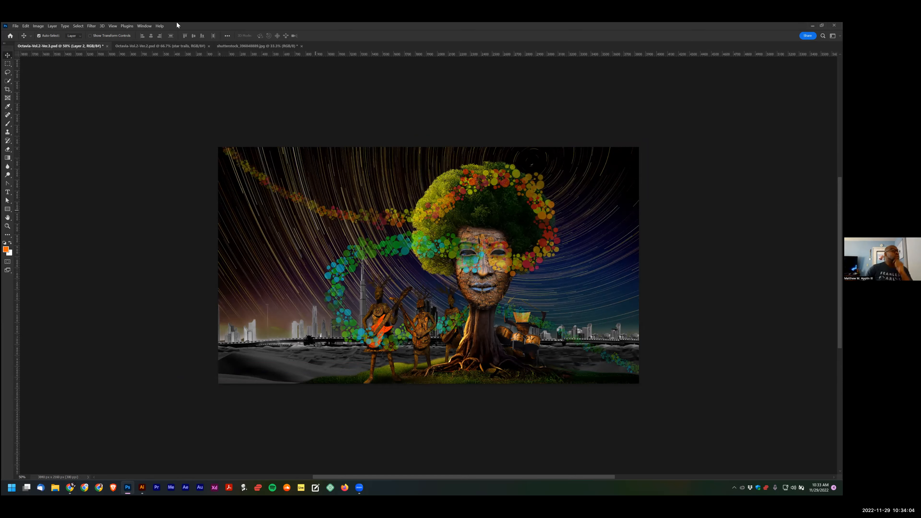
Apply Surface Blur to the darkened star trails layer with a radius of about 70 pixels and a threshold of 25 levels
click(91, 26)
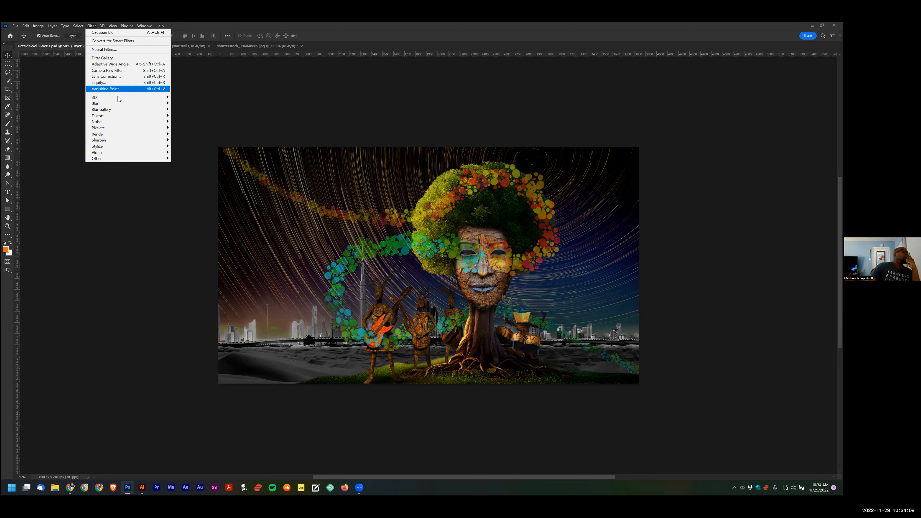
mouse_move(116, 103)
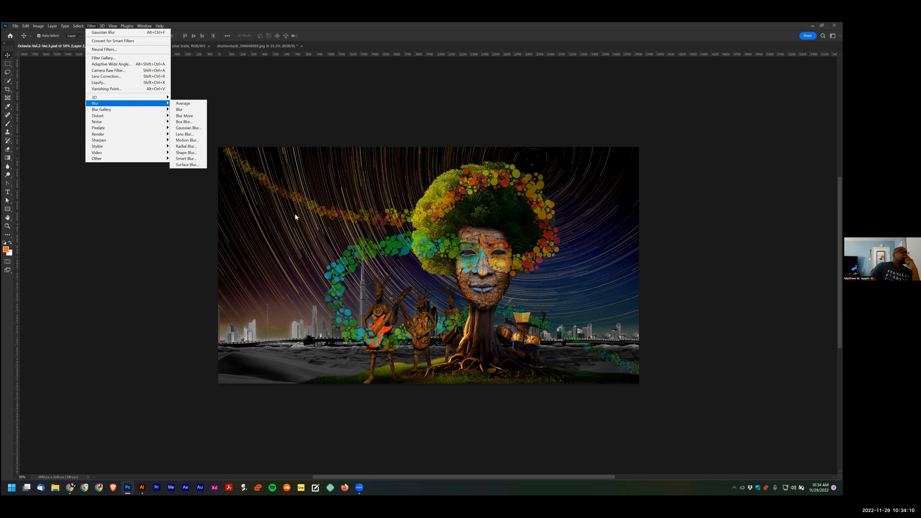
click(187, 164)
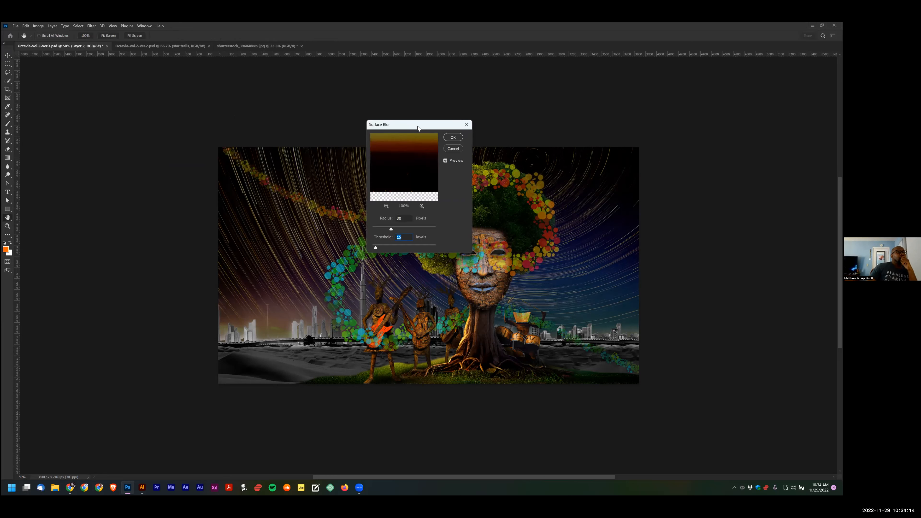
drag(420, 126, 704, 158)
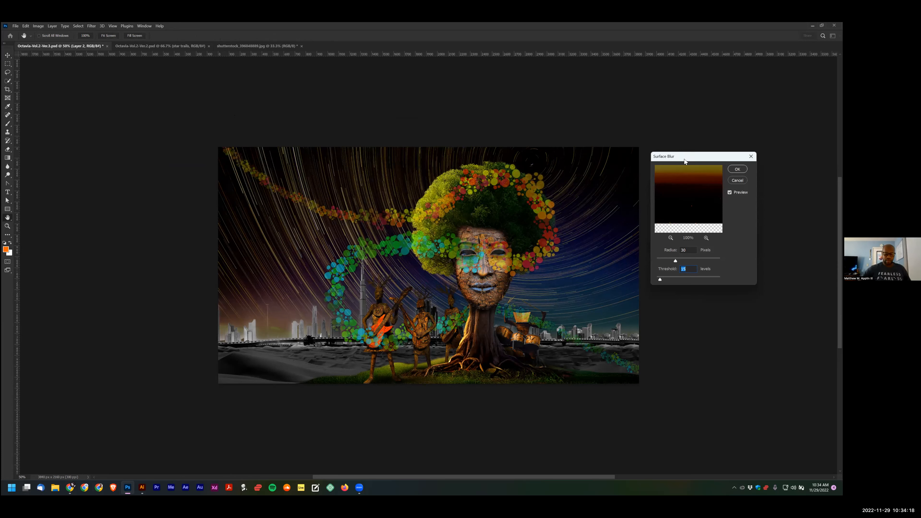
scroll(682, 160, up, 2)
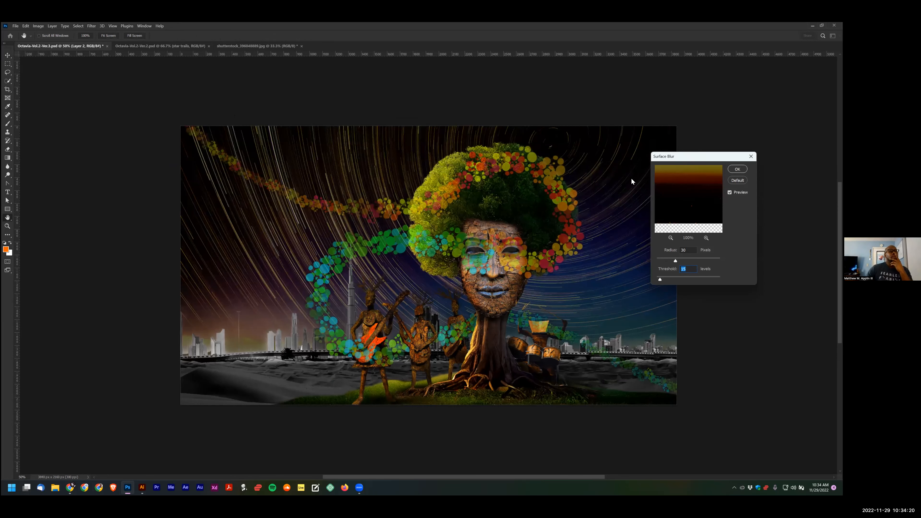
scroll(631, 181, up, 1)
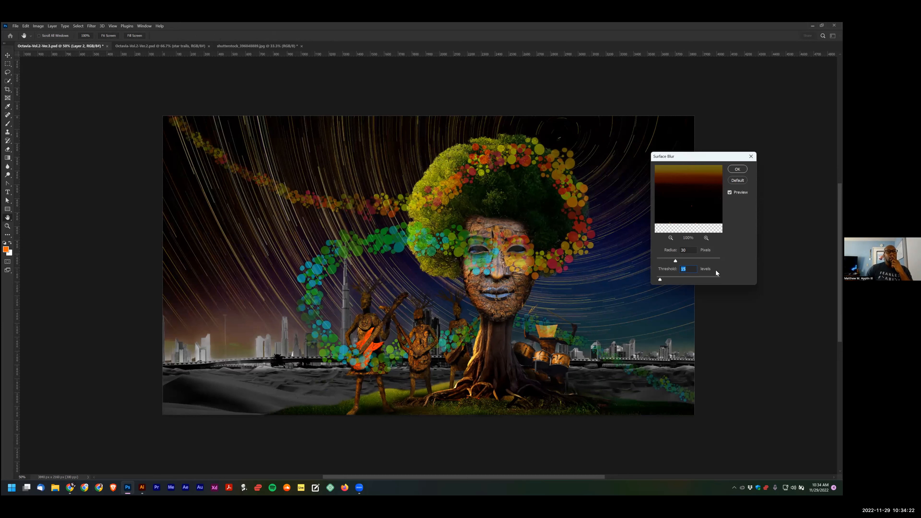
scroll(675, 277, up, 1)
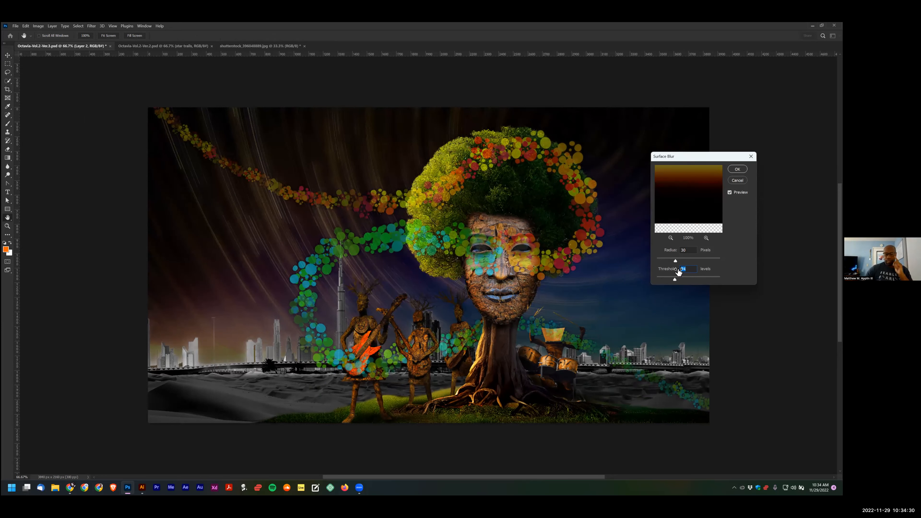
text(25)
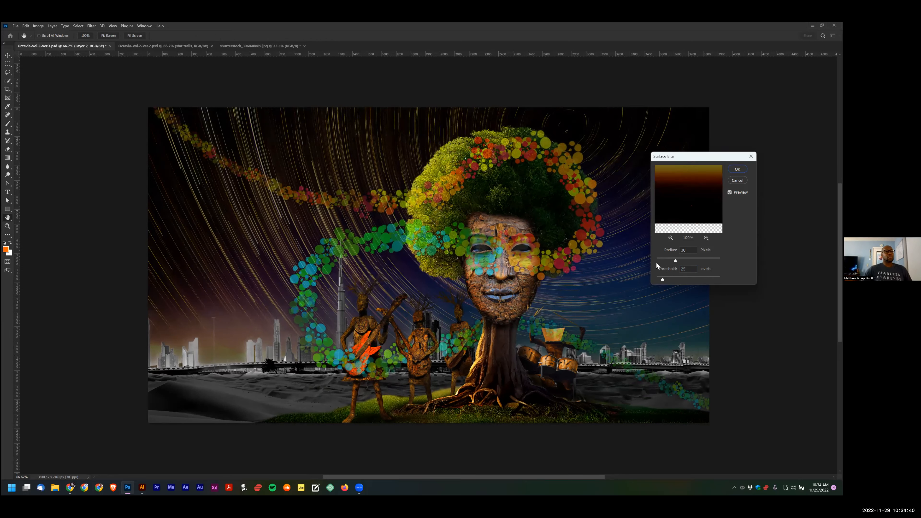
click(684, 258)
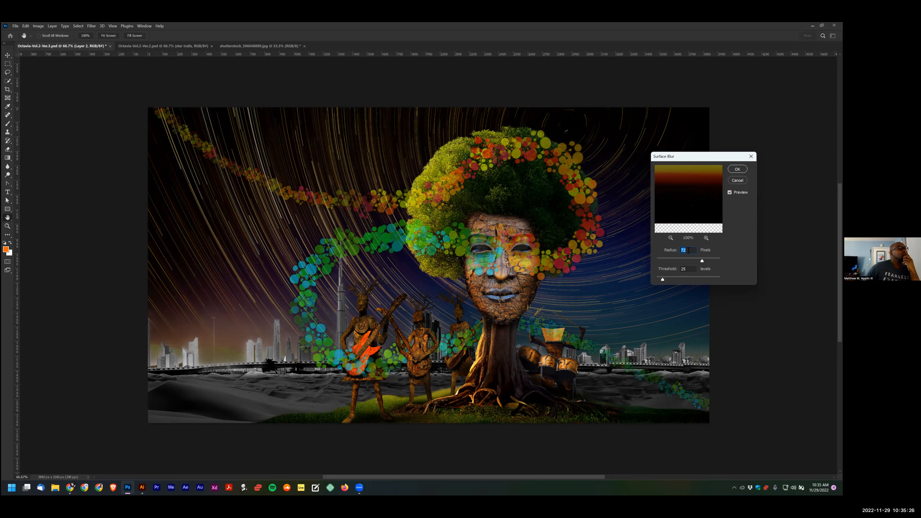
key(Return)
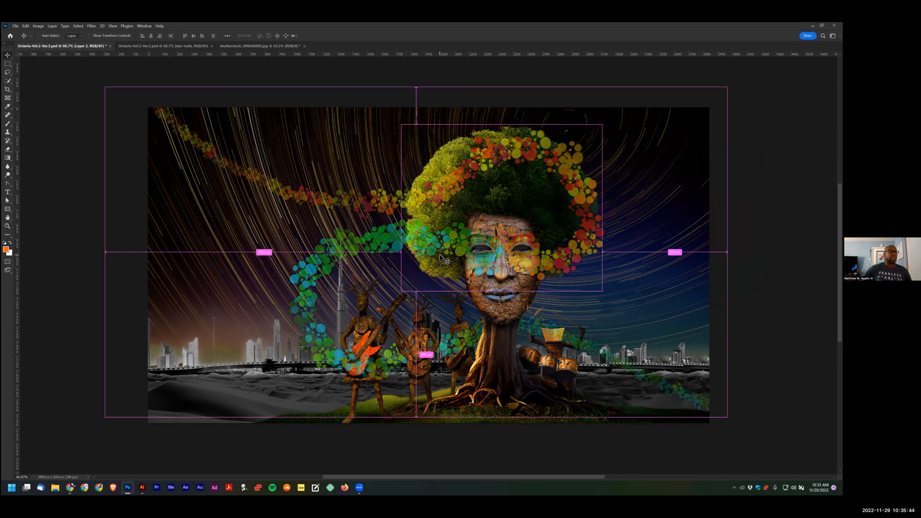
Inspect the blurred star trails up close and compare them with the heavy color and grayscale star trail versions by switching layer visibility
scroll(439, 255, up, 1)
scroll(440, 255, up, 1)
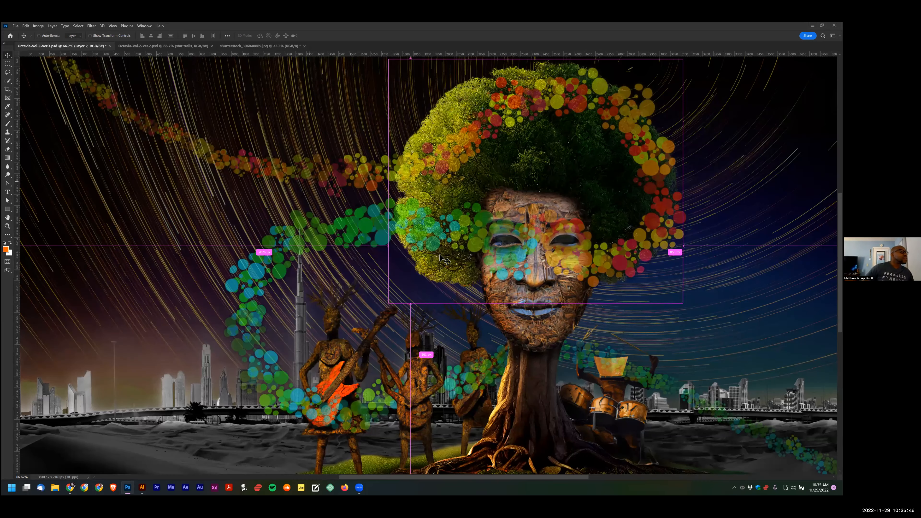
scroll(439, 255, up, 2)
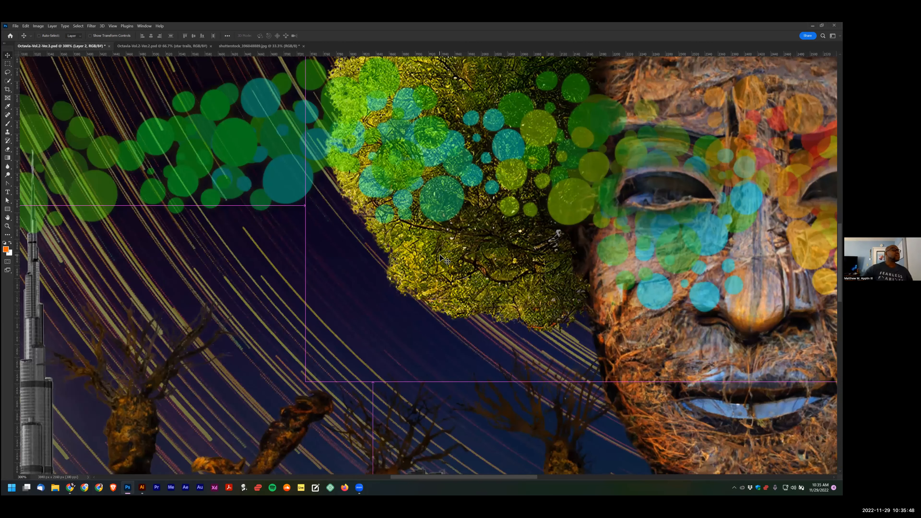
scroll(583, 307, down, 1)
key(ctrl+minus)
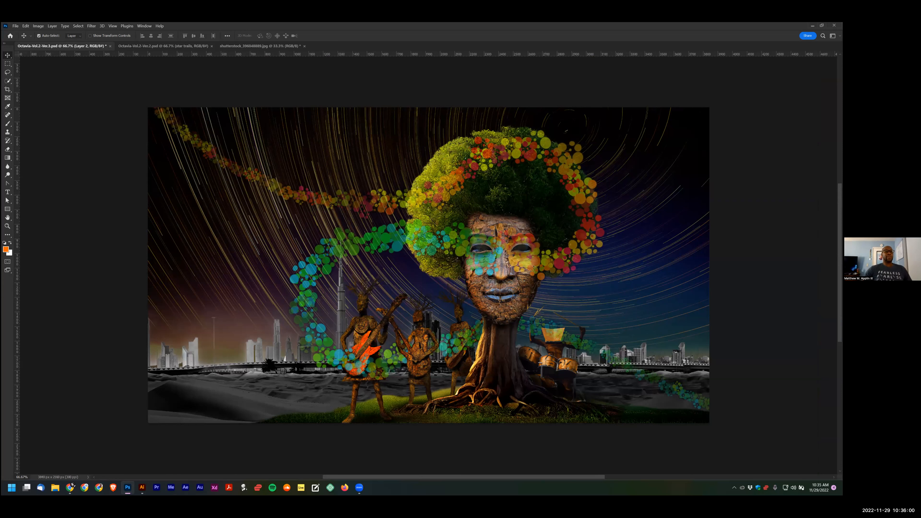
key(ctrl+comma)
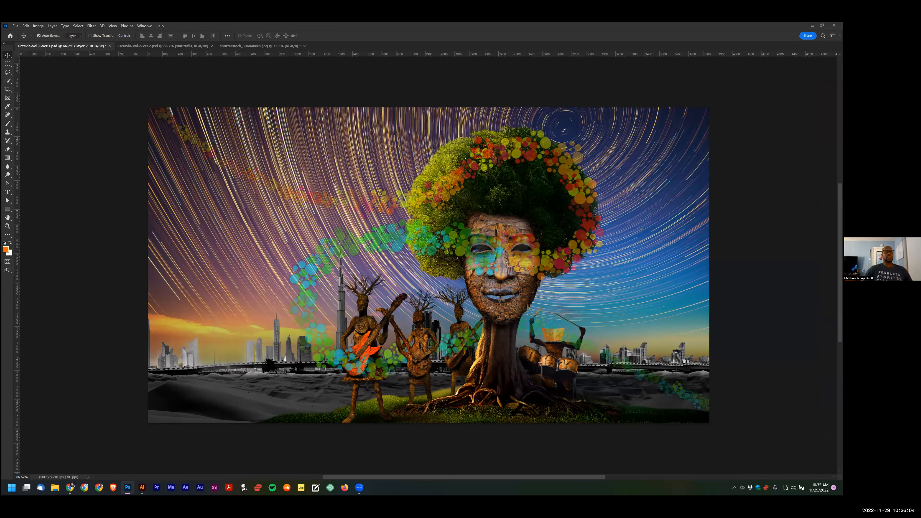
key(ctrl+comma)
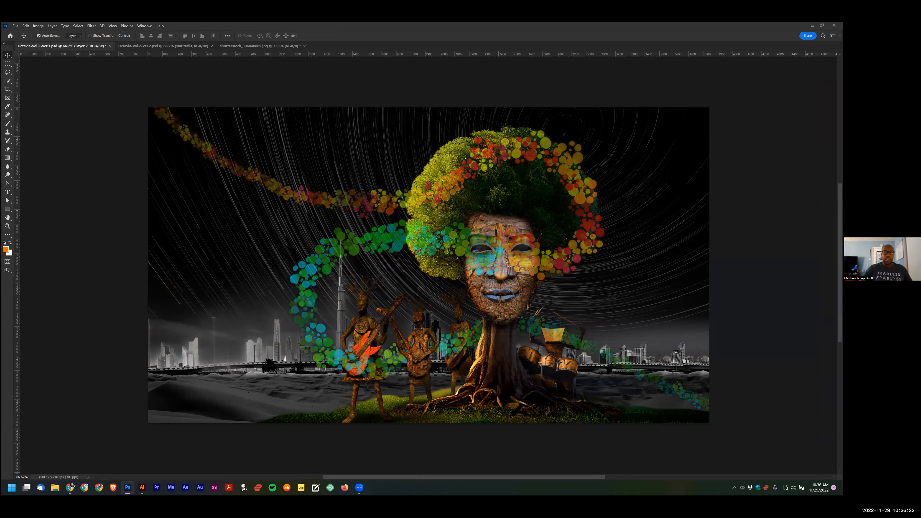
key(alt+[)
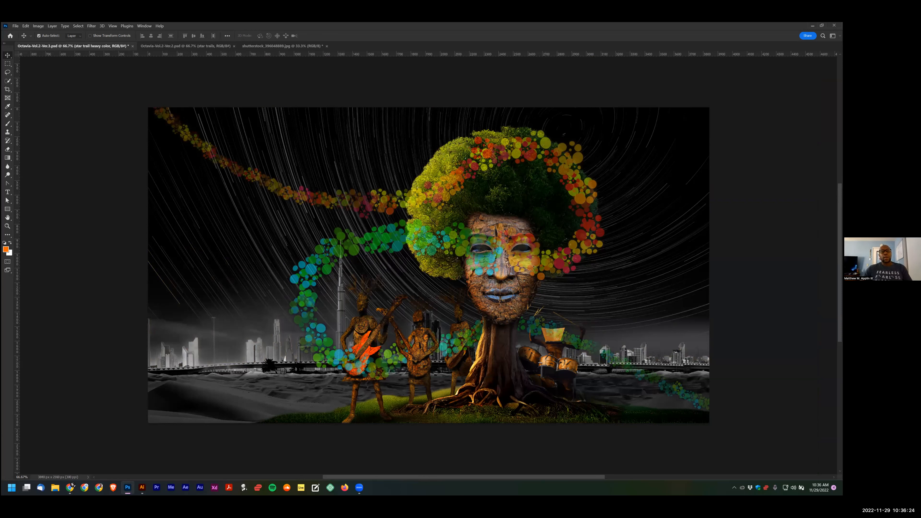
key(alt+[)
key(alt+[)
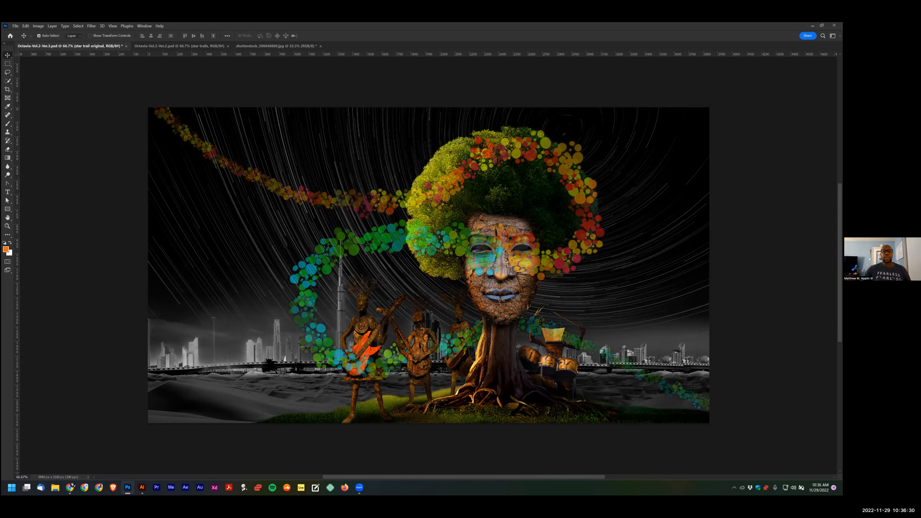
key(ctrl+)
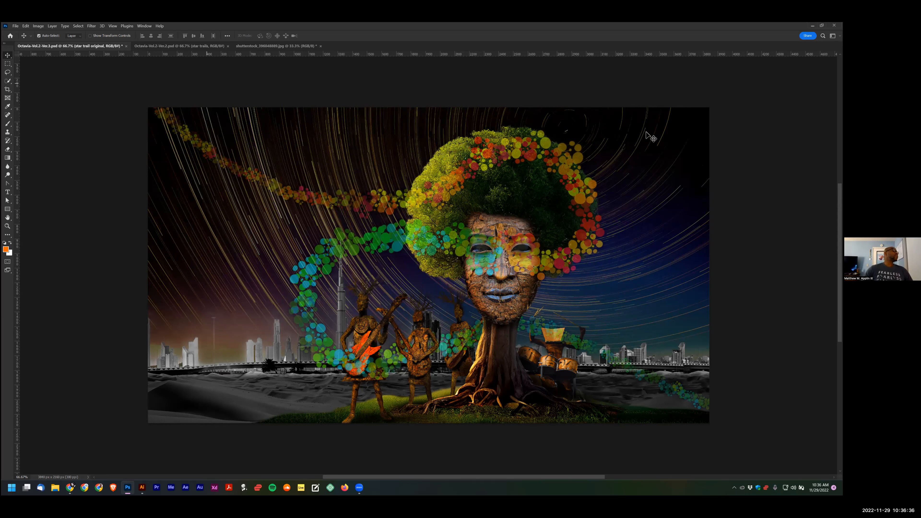
Save Octavia-Vol.2-Ver.3.psd, switch to Illustrator and update the linked artwork in Octavia-Vol.2-AlbumArtwork.ai
key(ctrl)
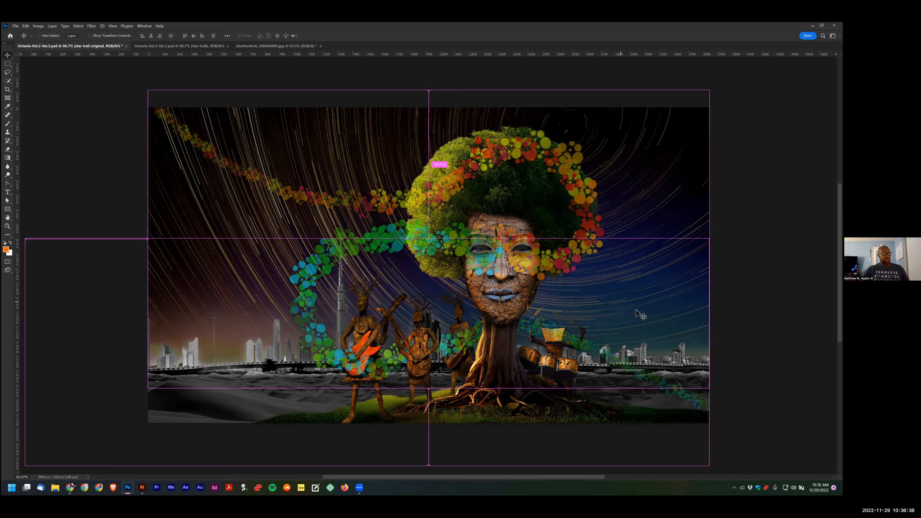
key(ctrl+s)
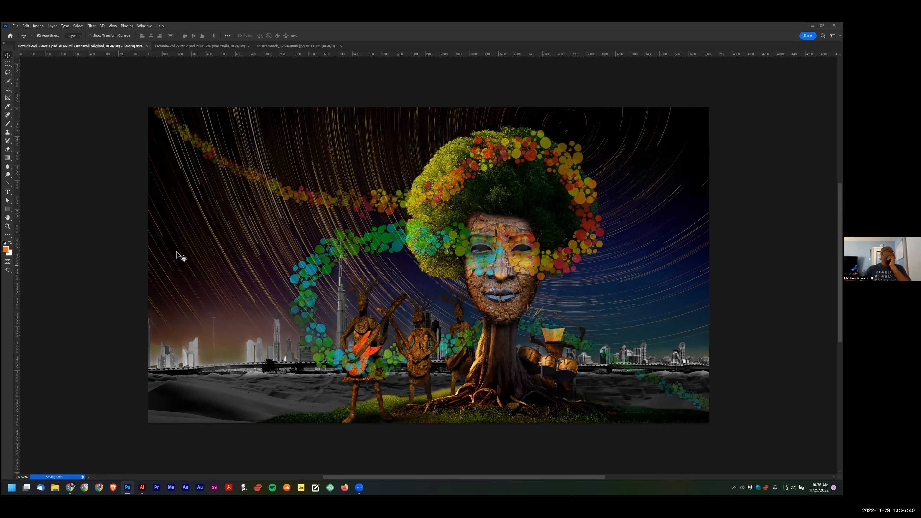
click(141, 487)
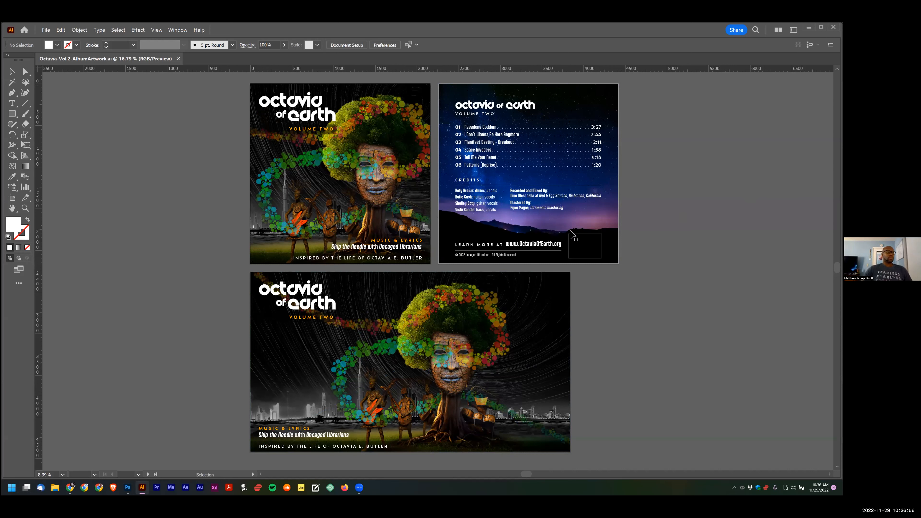
click(463, 328)
click(612, 329)
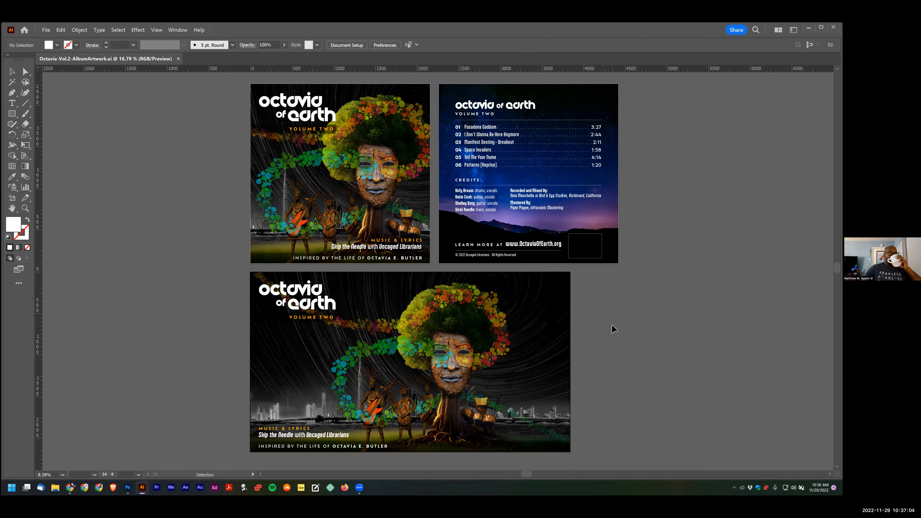
key(Return)
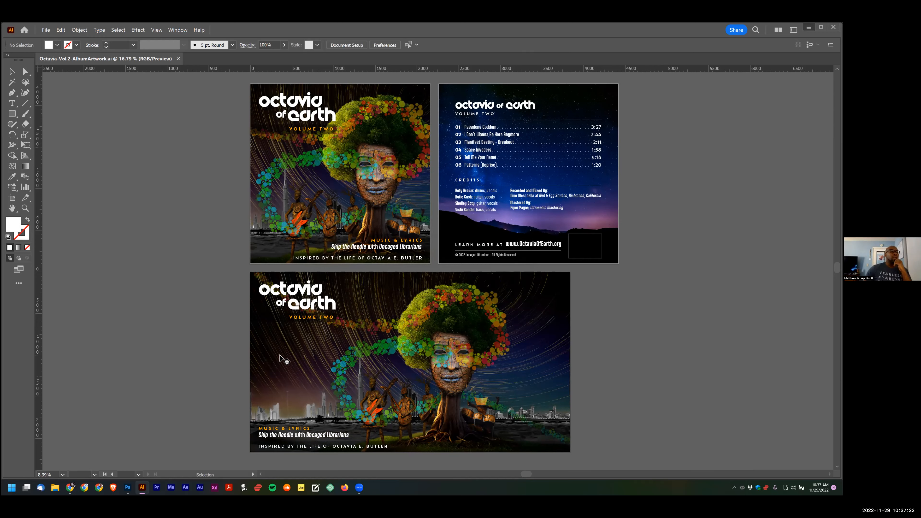
Return to Photoshop, try letting the colour star trails photo show through the grayscale cityscape and dunes, and undo the change
key(alt+Tab)
click(275, 351)
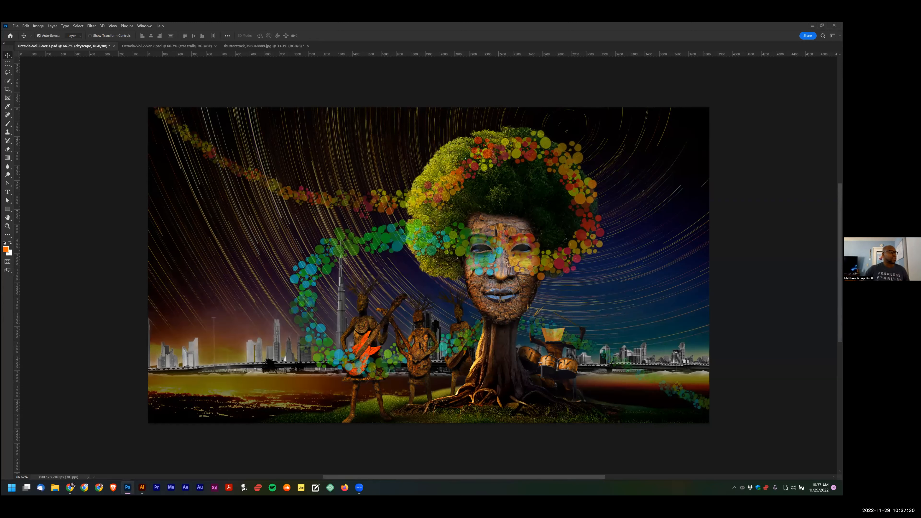
key(ctrl+z)
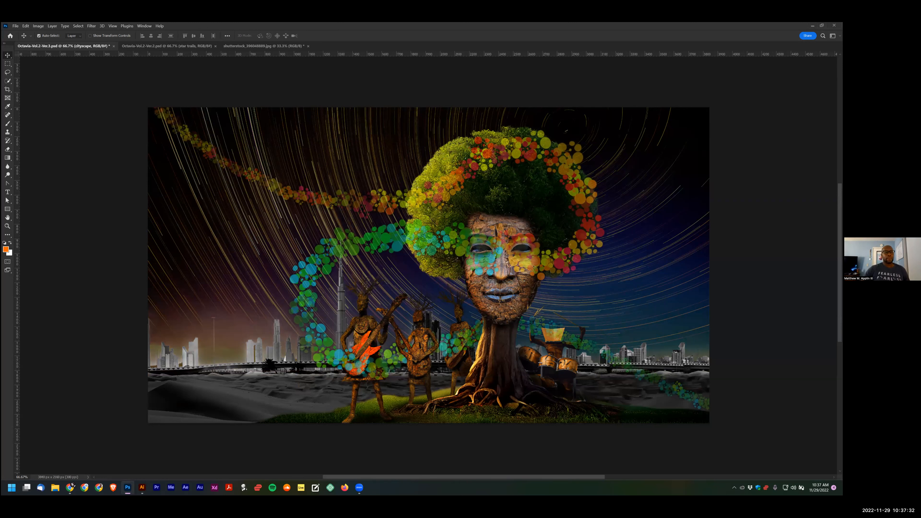
key(ctrl+shift+z)
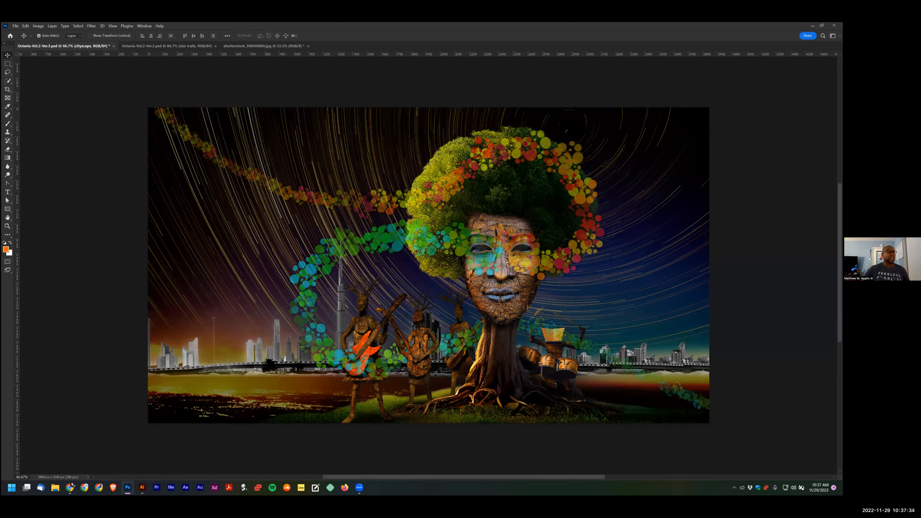
key(ctrl+z)
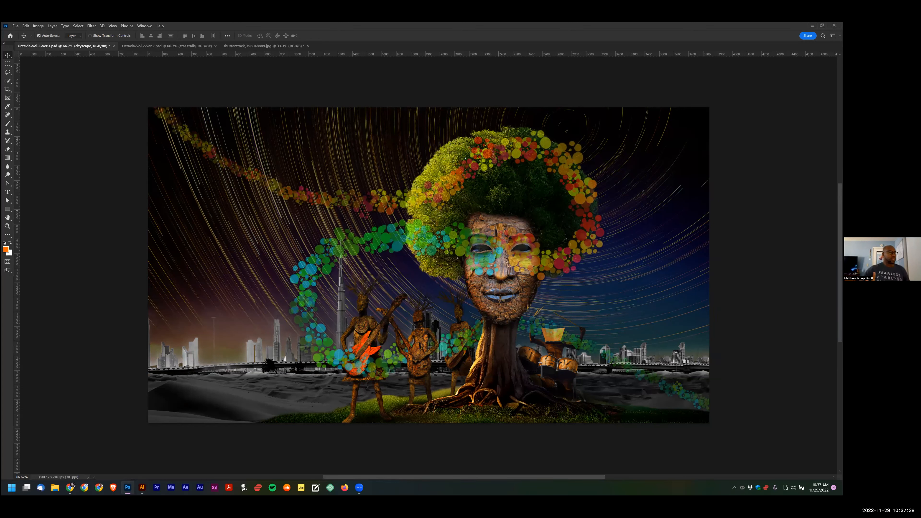
Darken the cityscape layer with Levels, setting the RGB black input to 20 and the midtones to 0.50, and compare it with the previous version
key(ctrl+l)
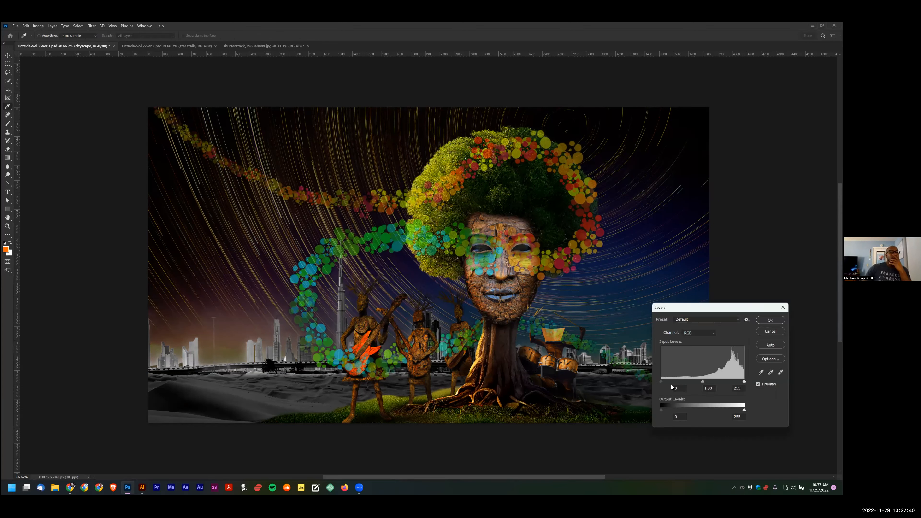
drag(677, 383, 667, 382)
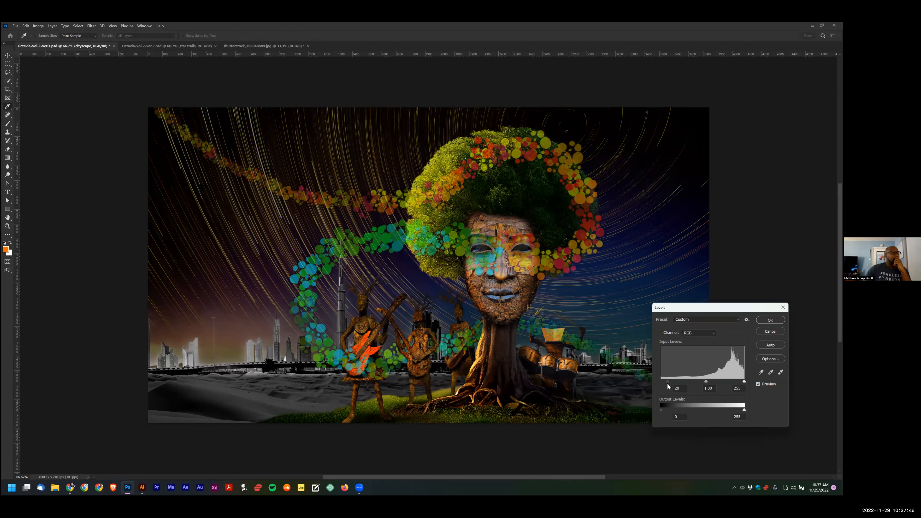
mouse_move(706, 383)
mouse_down()
mouse_move(697, 384)
mouse_move(722, 380)
mouse_up()
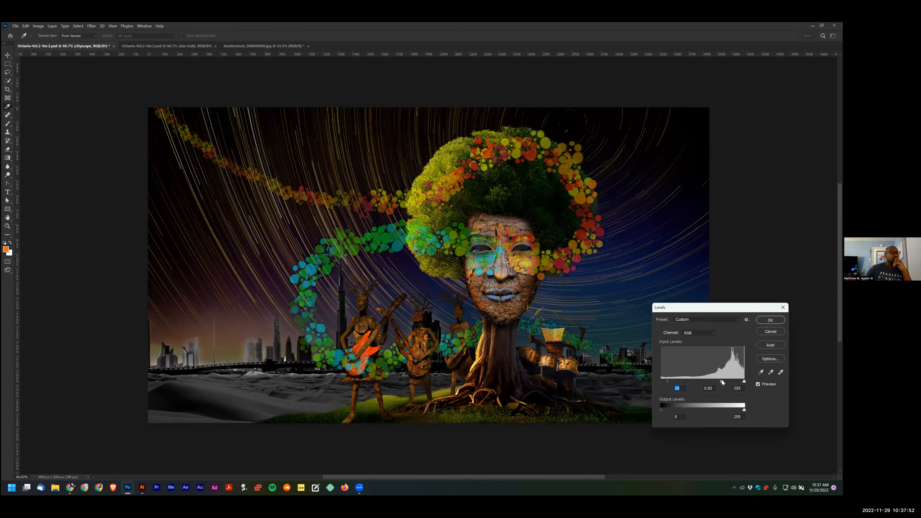
key(Tab)
key(Return)
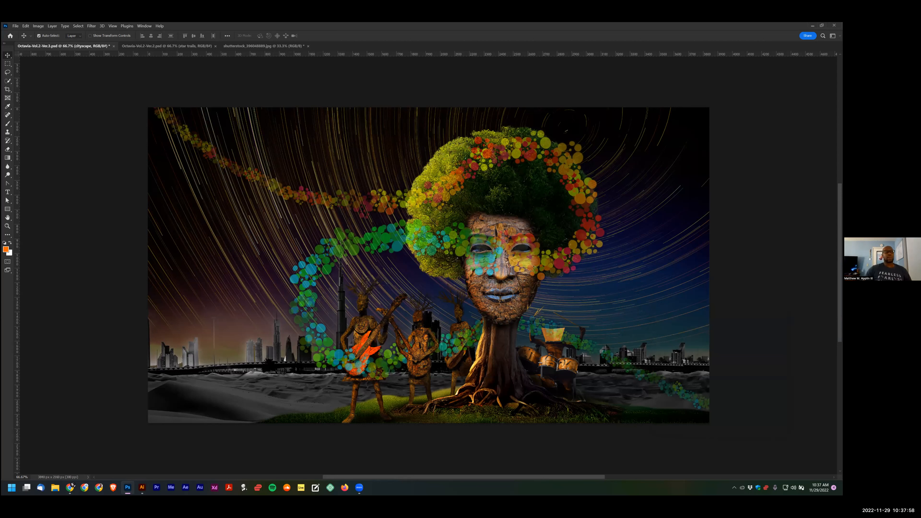
key(ctrl+z)
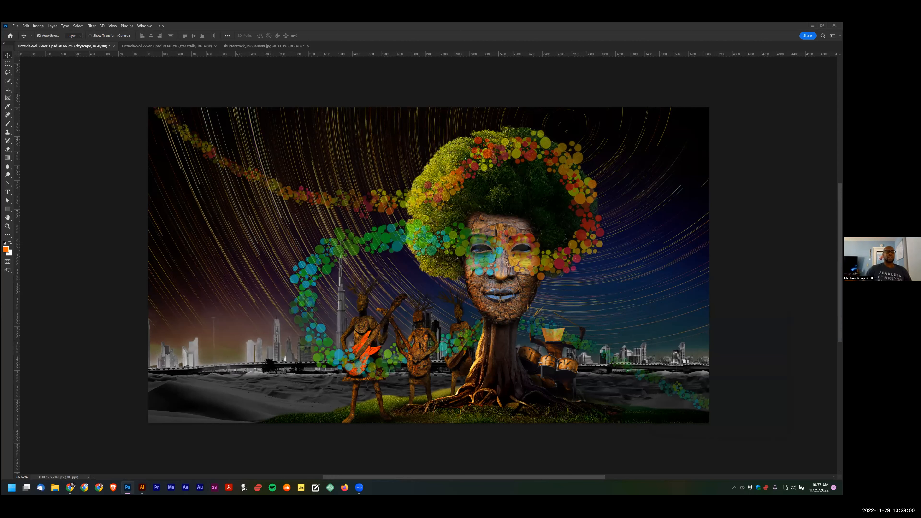
key(ctrl+shift+z)
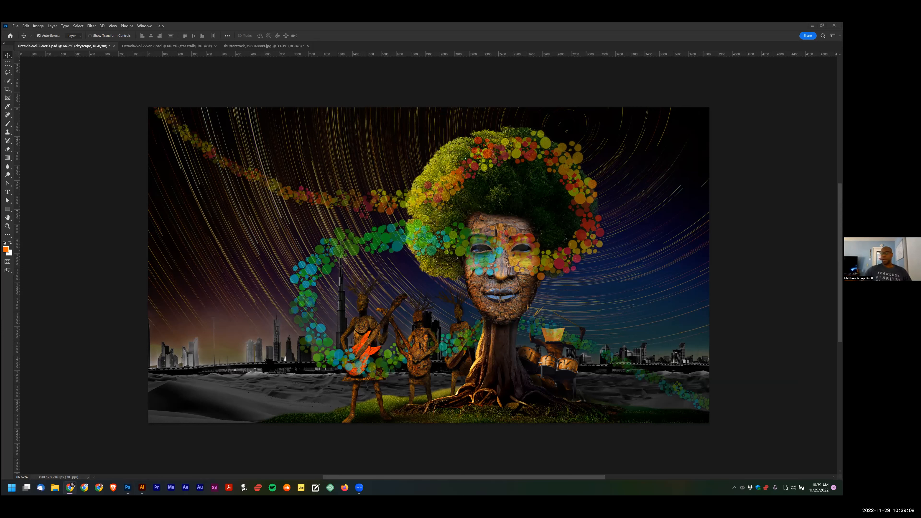
drag(605, 100, 609, 105)
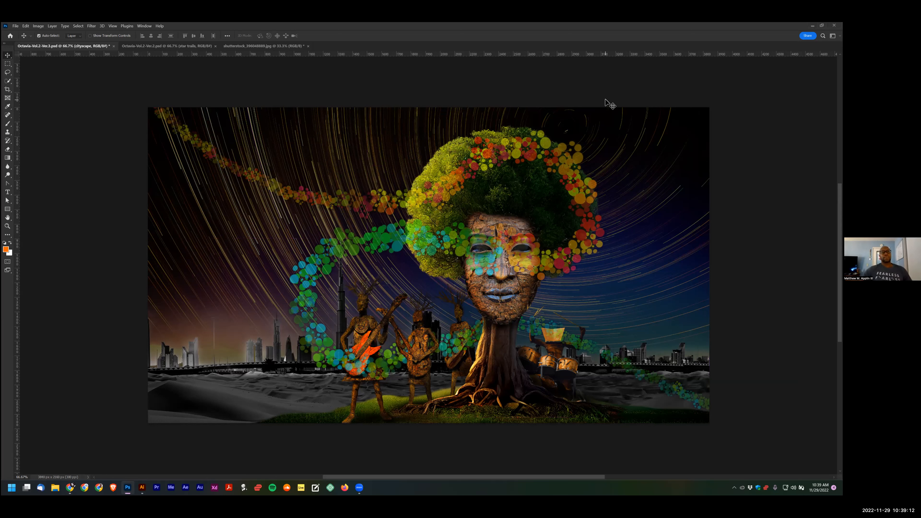